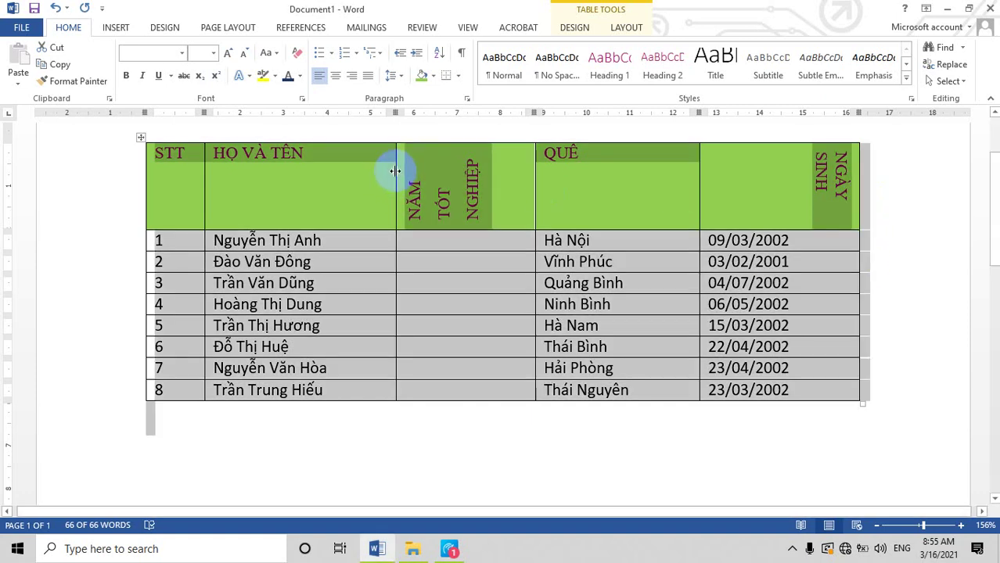
Narrow the HỌ VÀ TÊN column of the student table.
drag(399, 171, 351, 182)
key(ctrl+a)
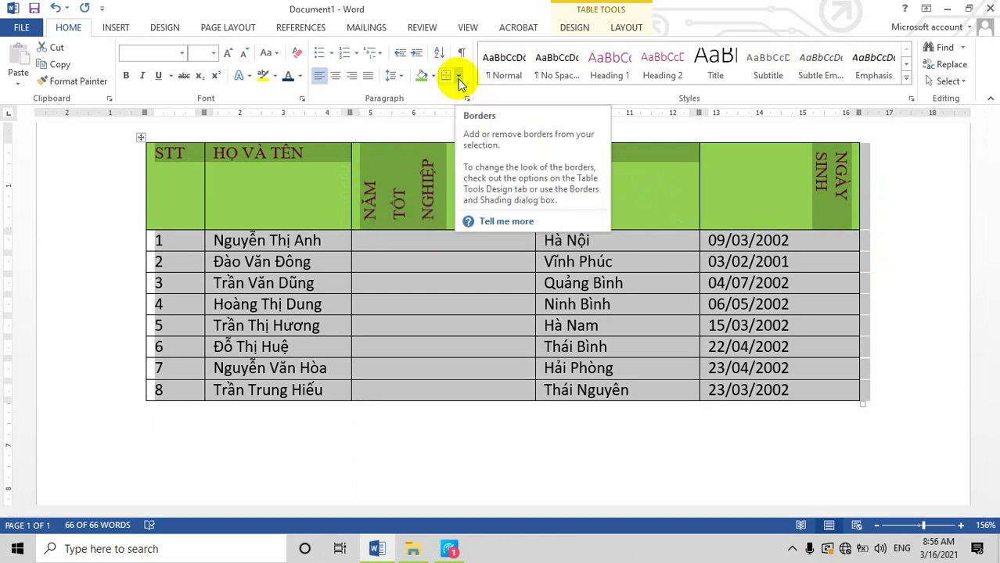
right_click(140, 139)
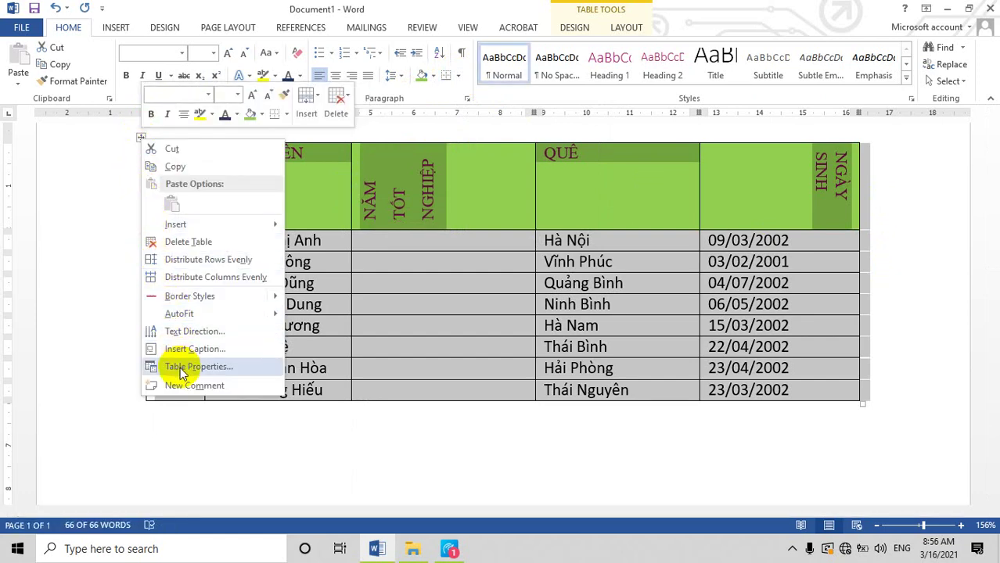
click(138, 137)
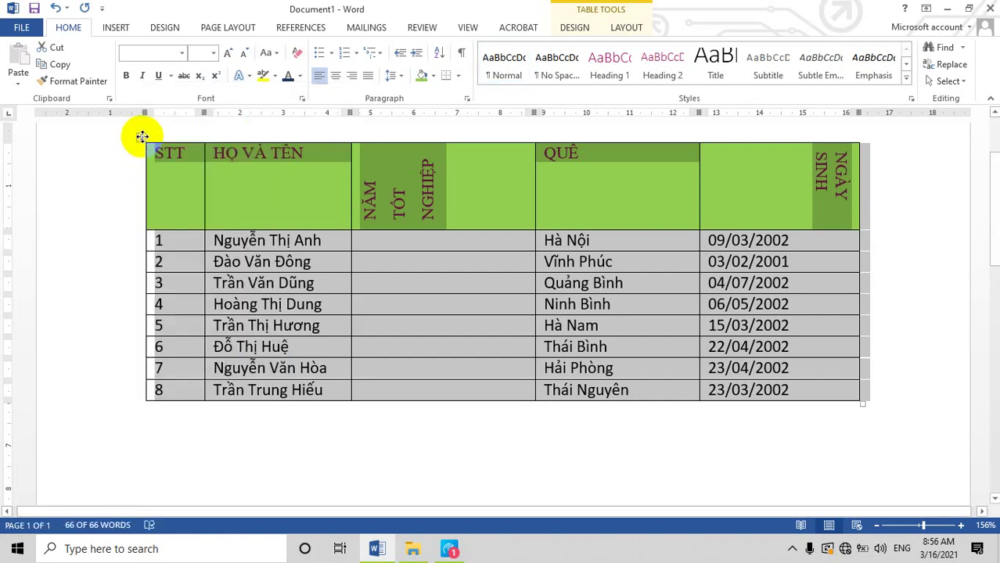
Set the student table's alignment to Center in Table Properties.
right_click(142, 137)
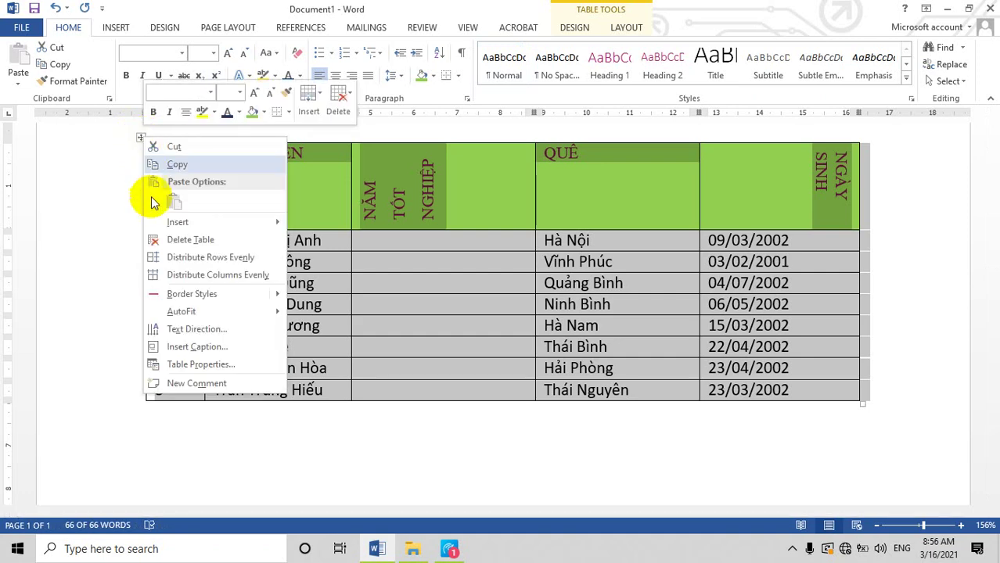
click(190, 365)
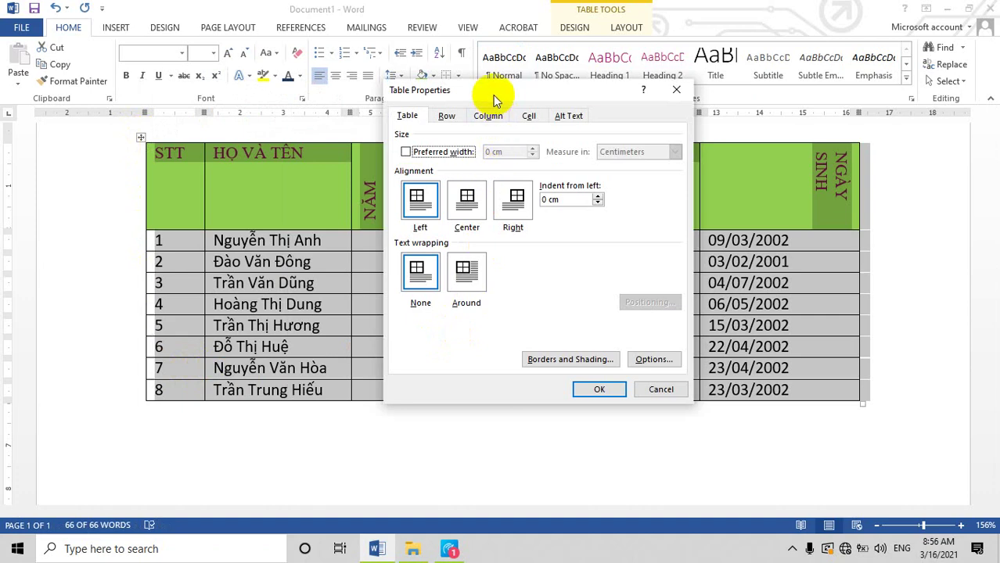
mouse_move(499, 101)
mouse_down()
mouse_move(622, 98)
mouse_move(789, 42)
mouse_up()
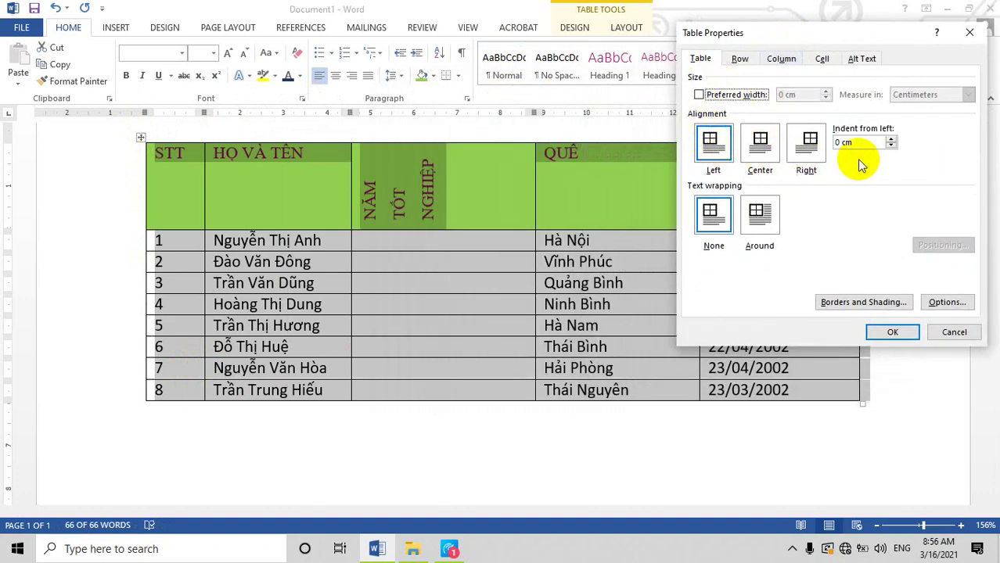
click(739, 60)
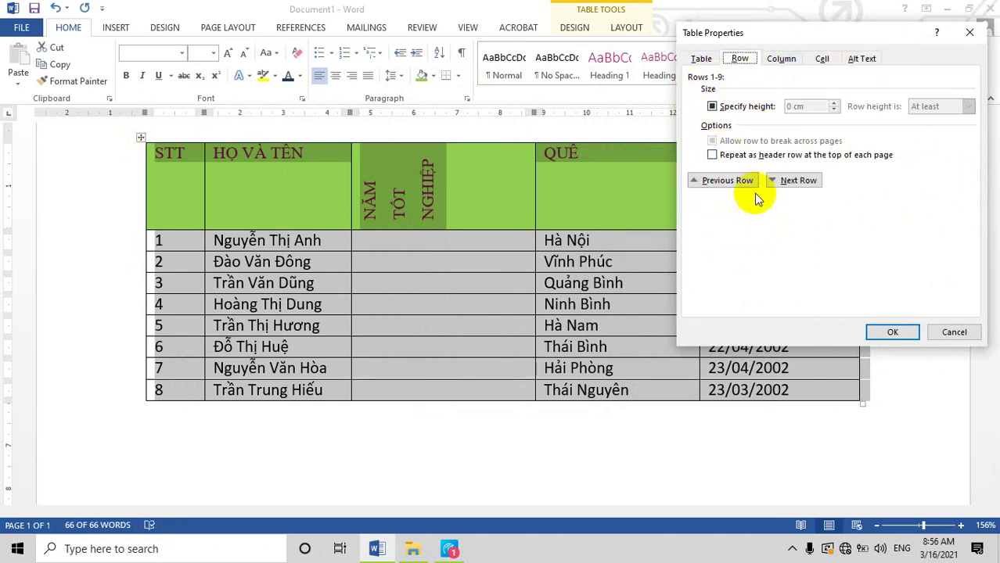
click(781, 59)
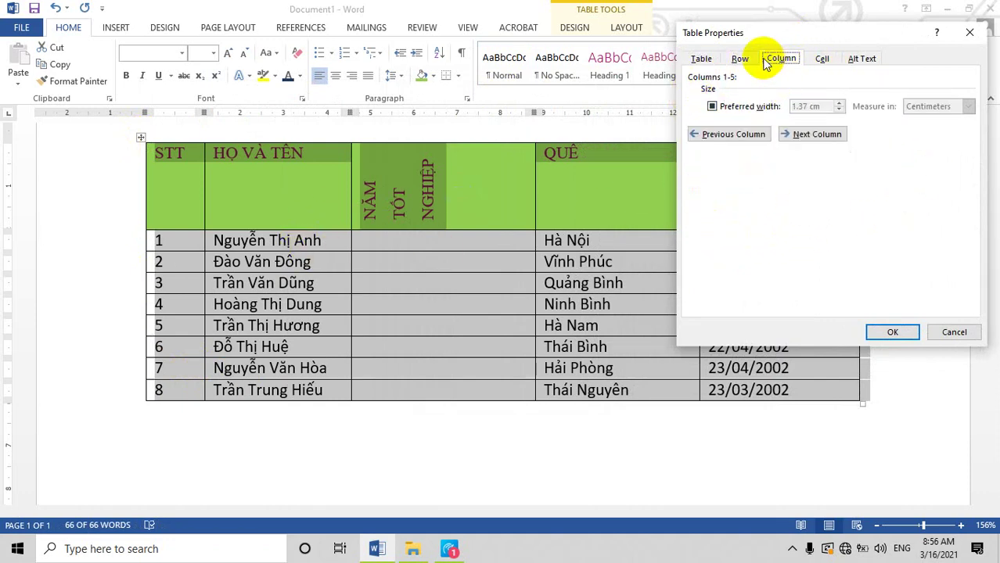
click(822, 59)
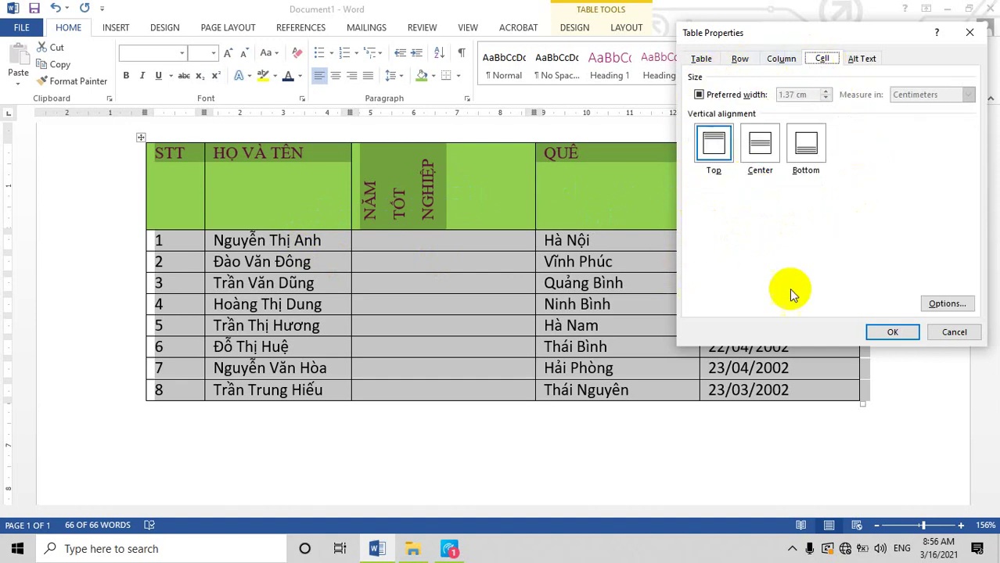
click(700, 59)
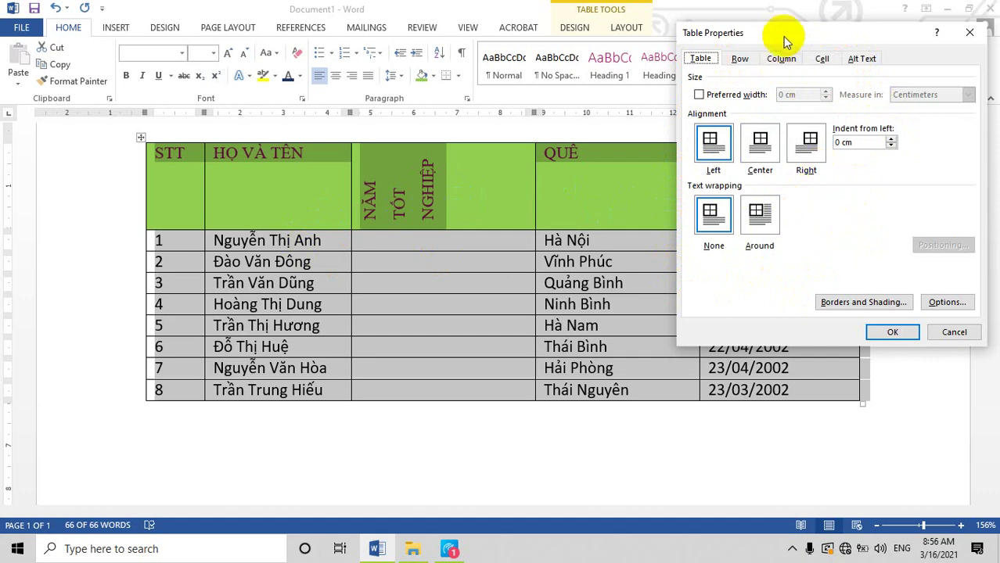
drag(783, 37, 696, 34)
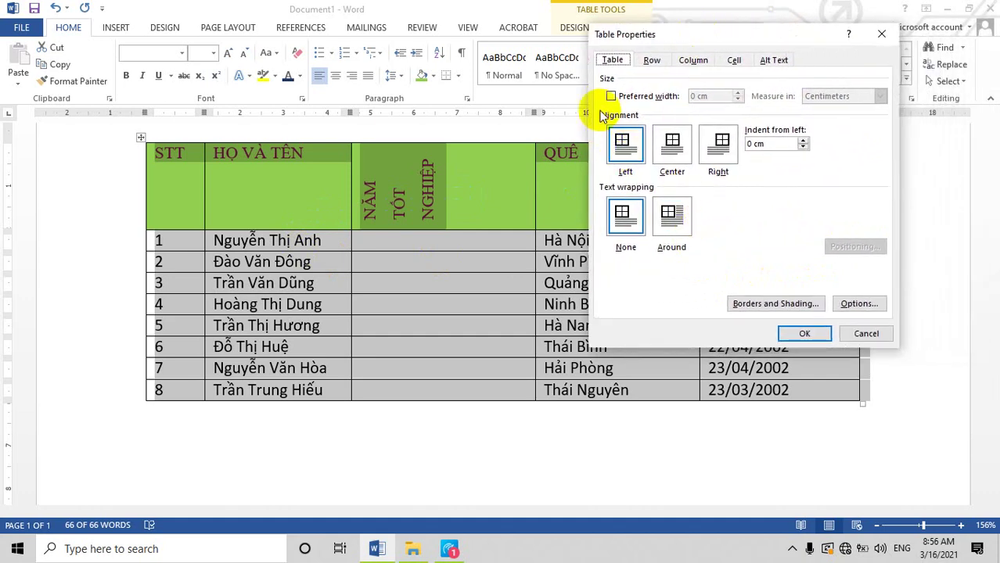
click(612, 96)
click(670, 166)
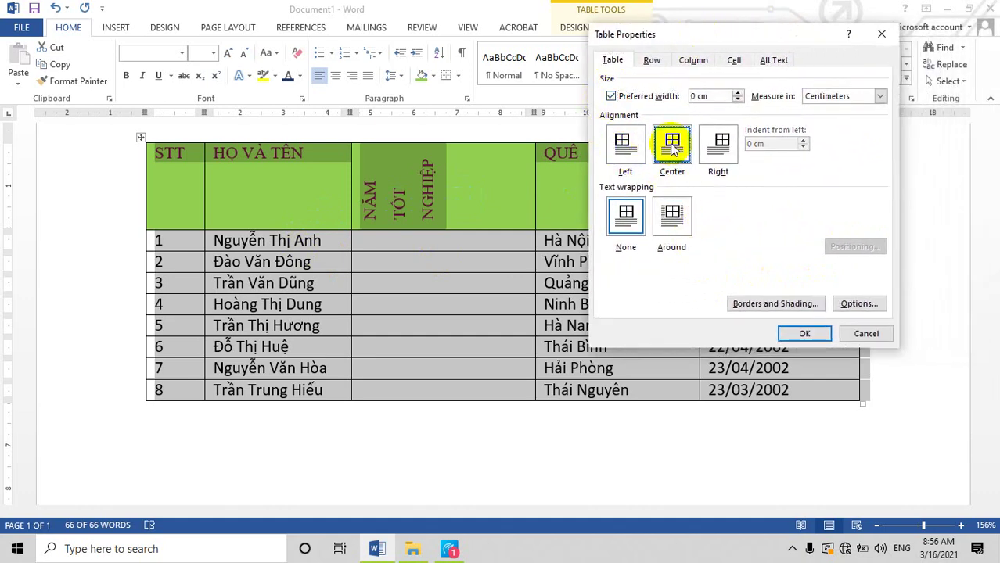
click(798, 334)
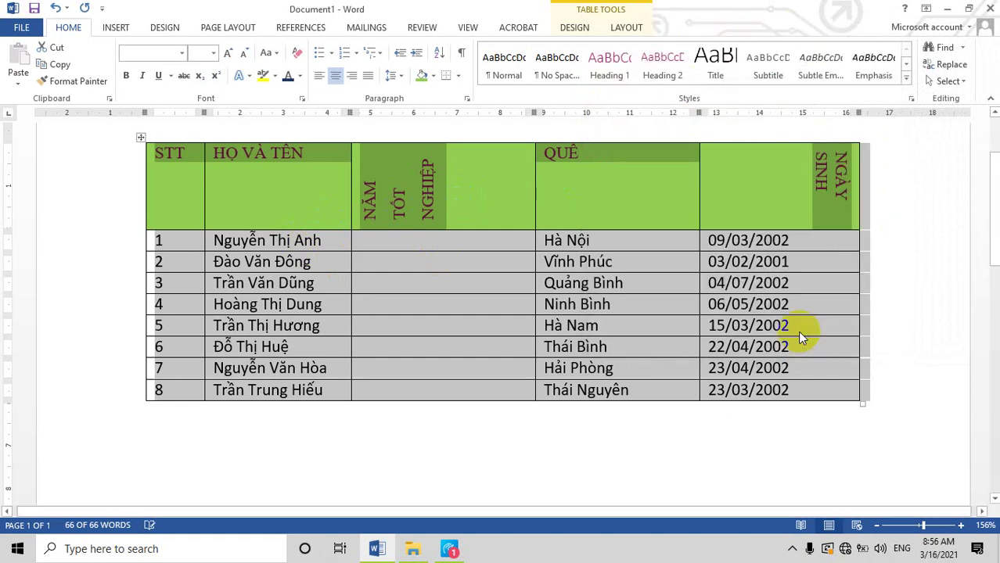
Apply thick 3 pt multi-line borders to every cell of the student table.
right_click(140, 138)
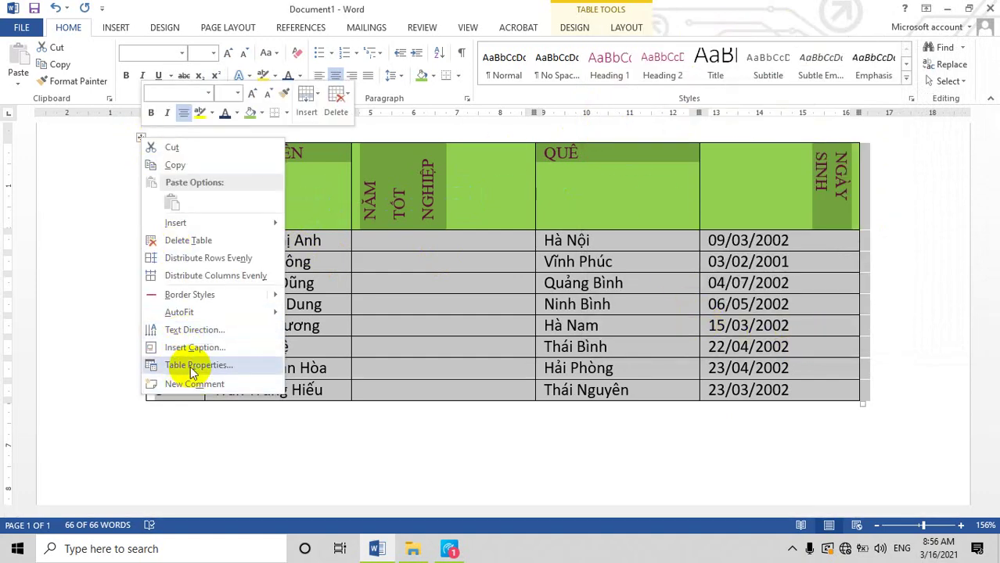
click(191, 368)
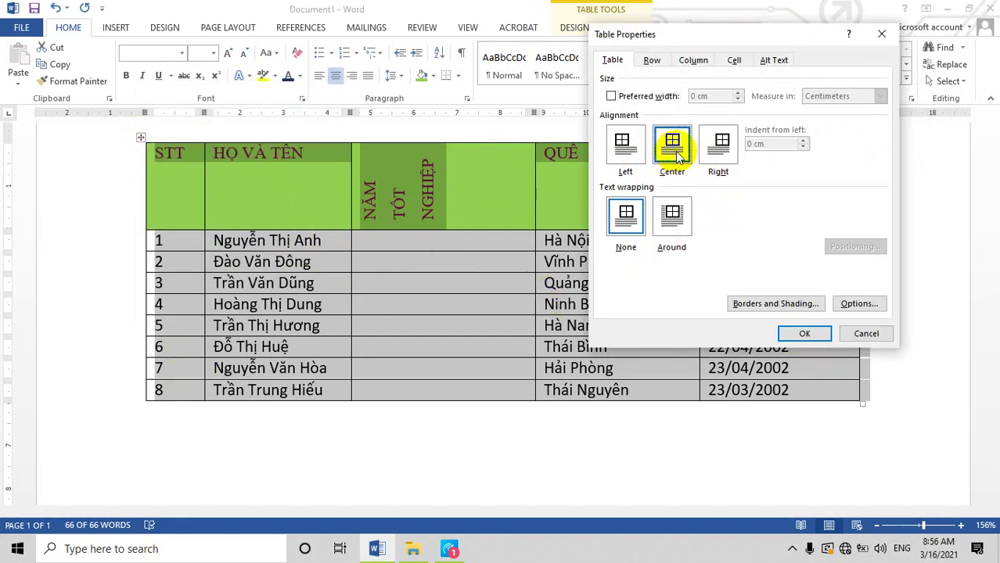
click(610, 97)
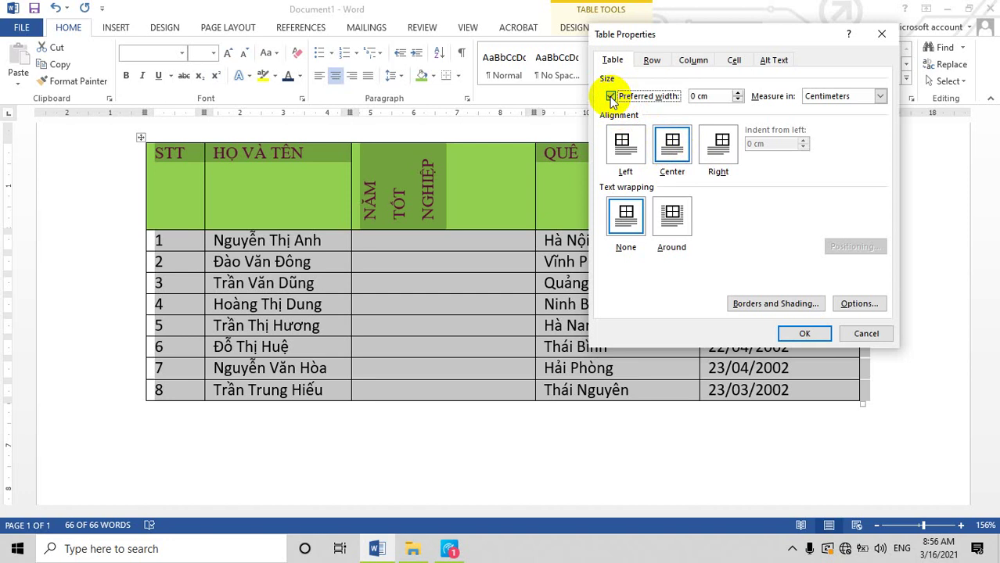
click(610, 96)
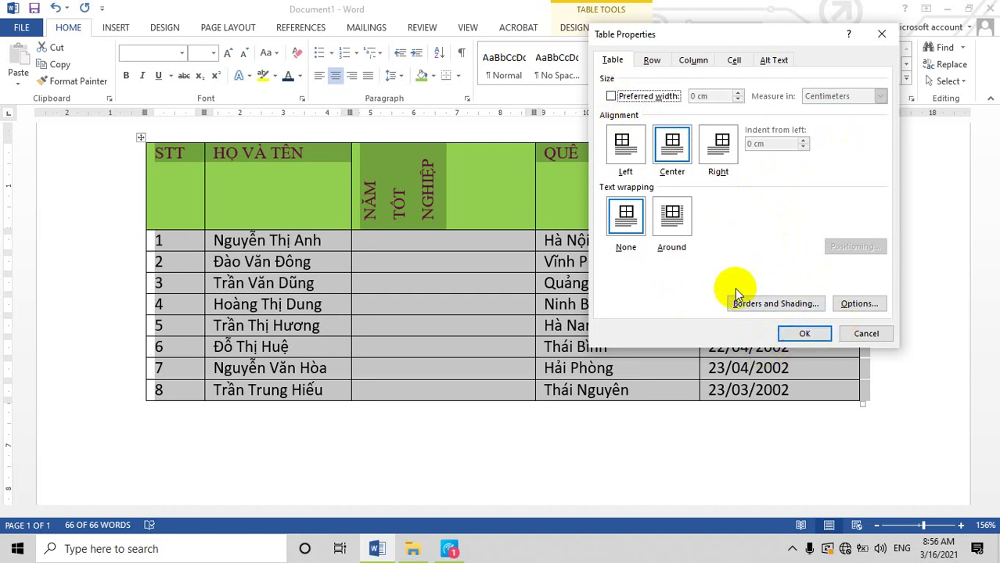
click(773, 307)
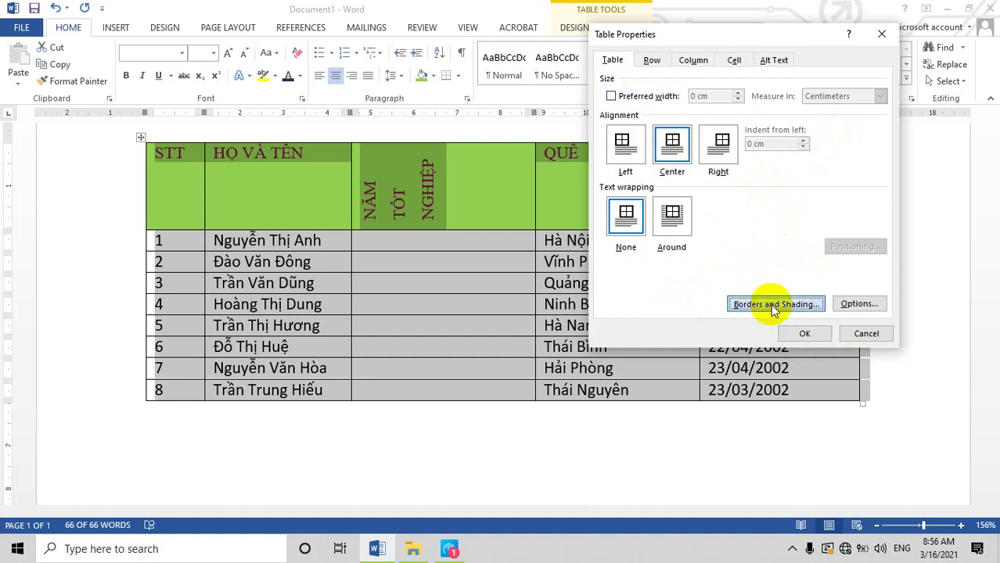
drag(477, 51, 660, 33)
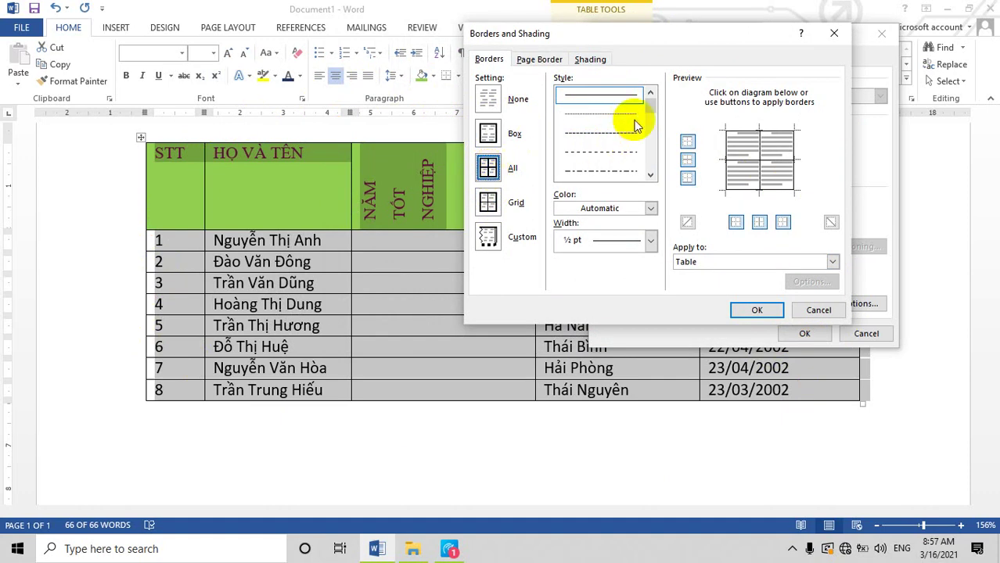
drag(649, 107, 649, 127)
click(605, 169)
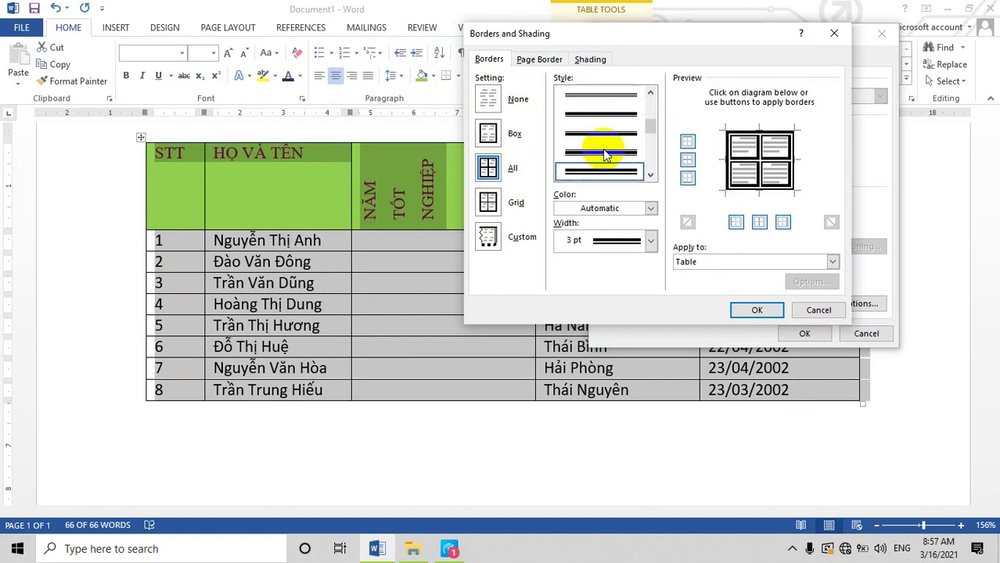
click(752, 313)
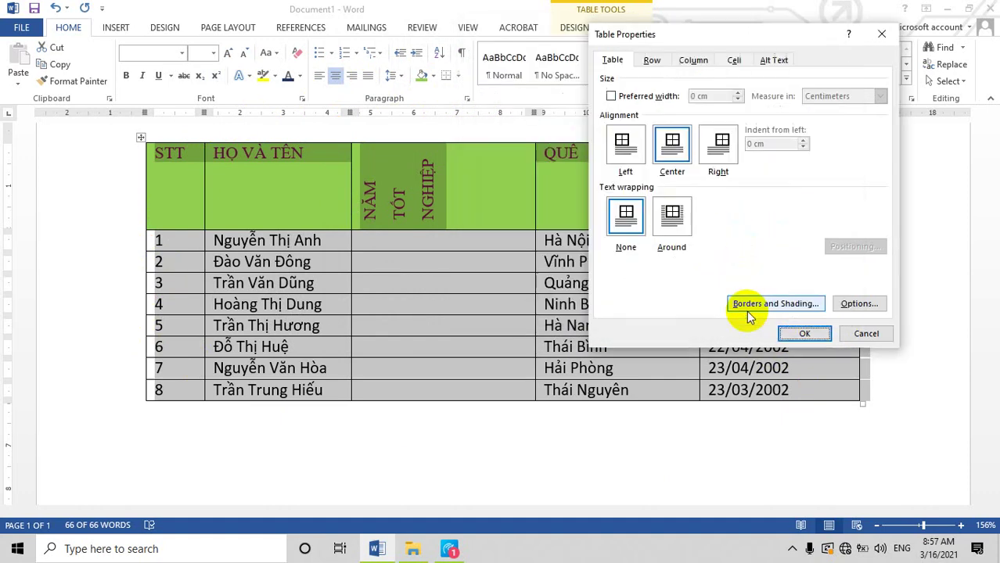
click(804, 335)
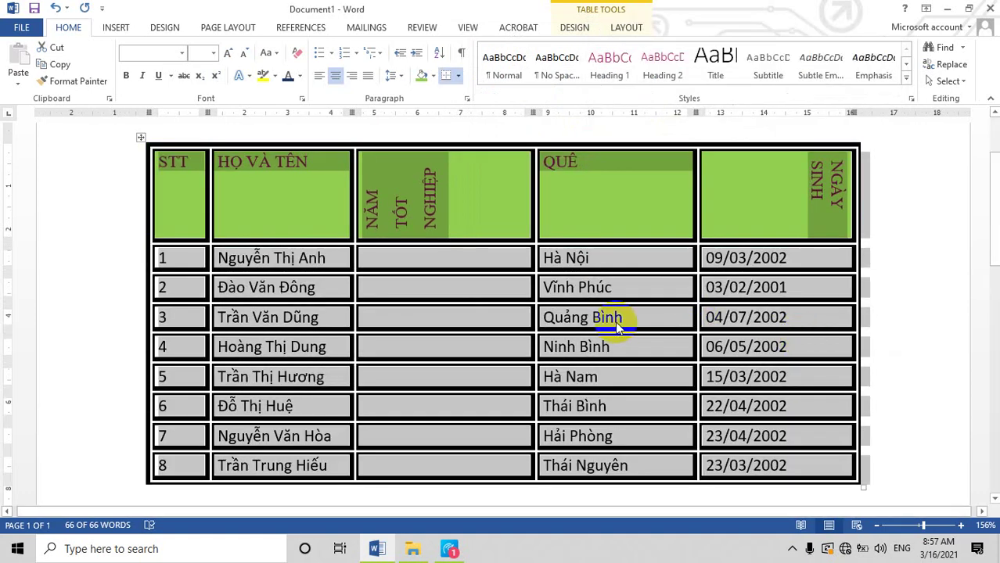
Restore thin ½ pt solid single-line borders around every table cell.
right_click(140, 139)
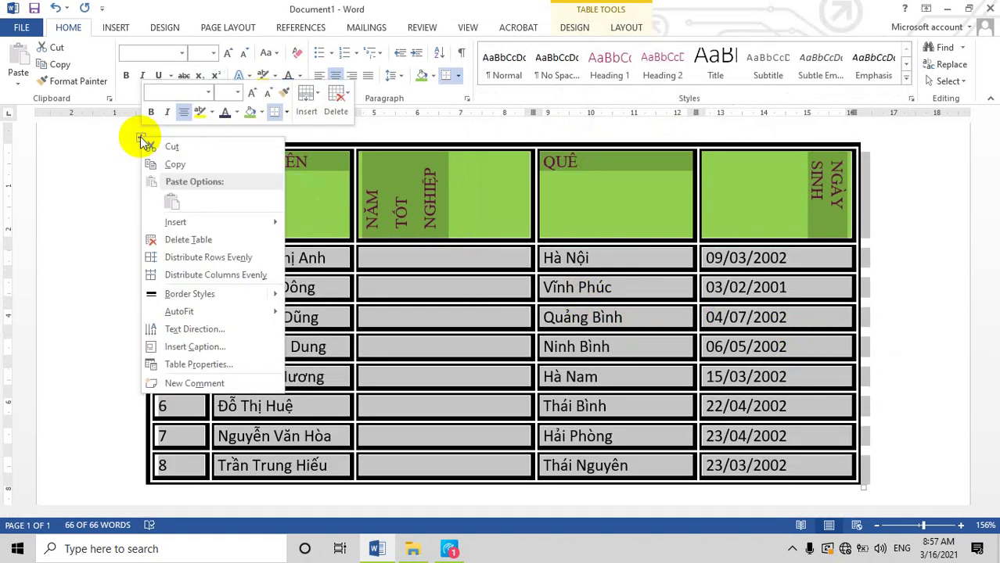
click(196, 364)
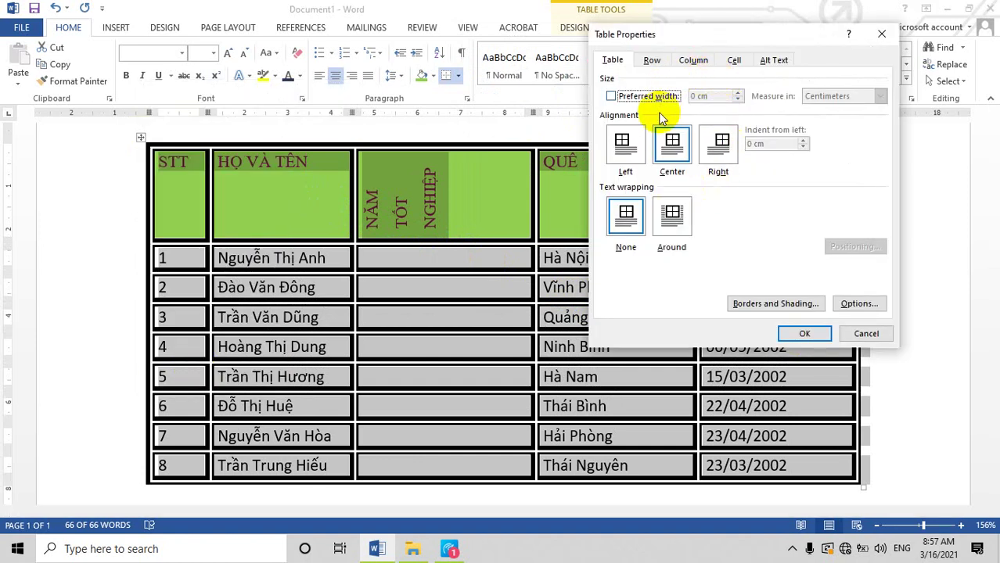
click(748, 310)
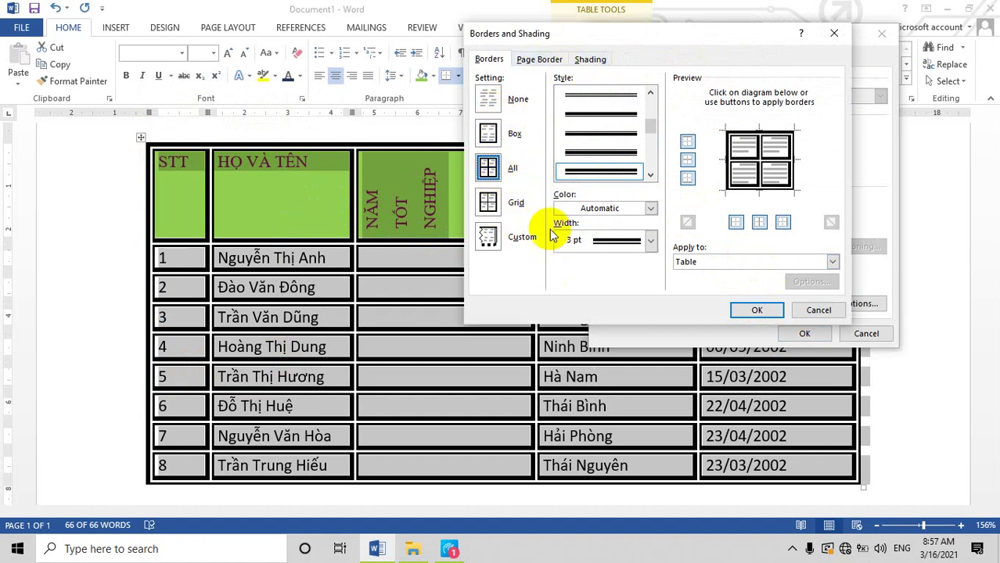
drag(647, 133, 656, 94)
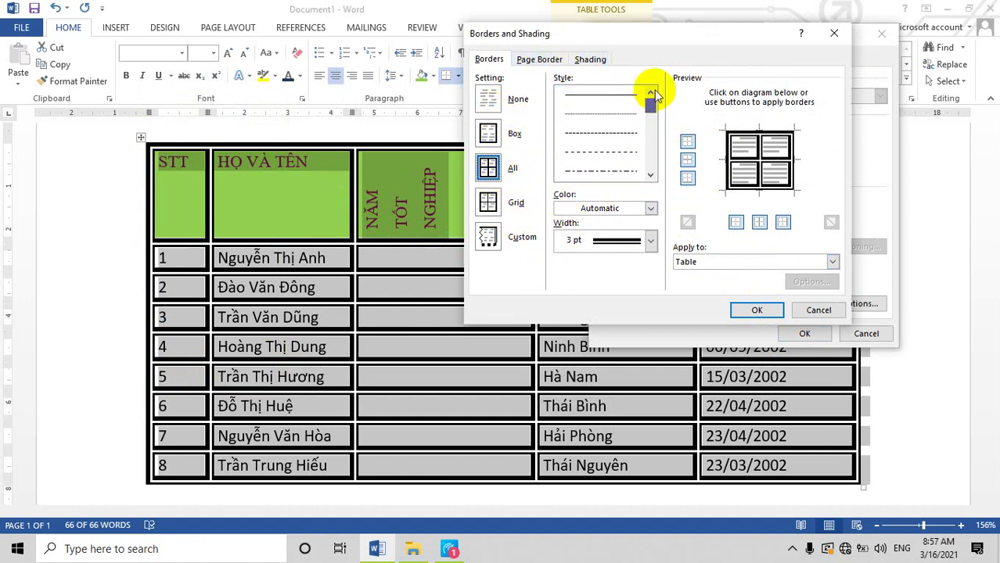
click(618, 97)
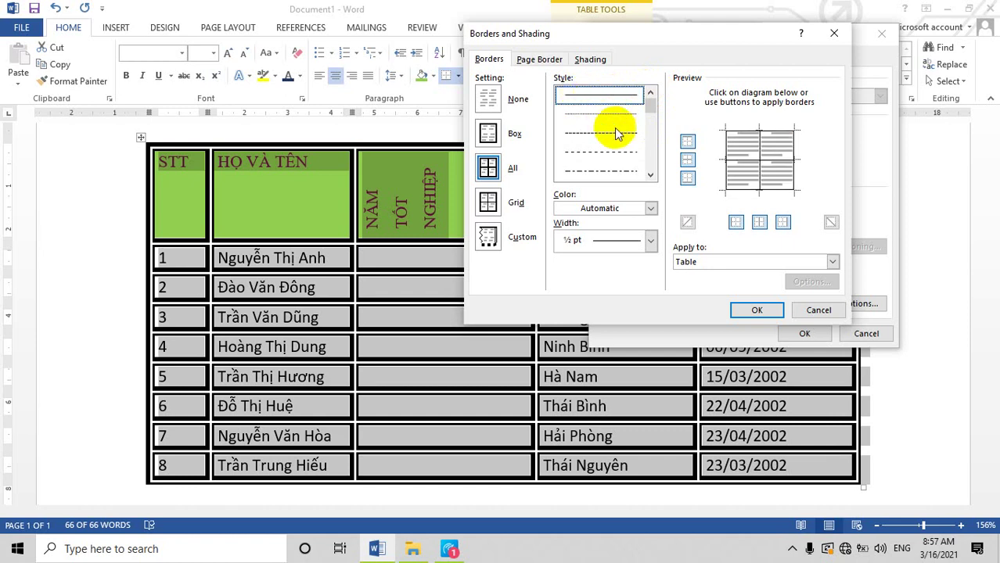
click(754, 311)
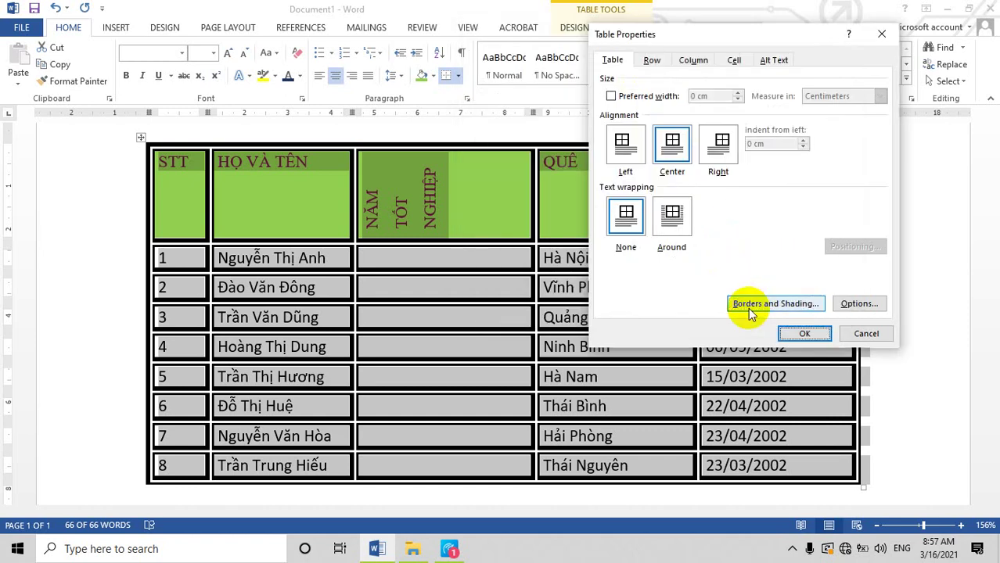
click(804, 334)
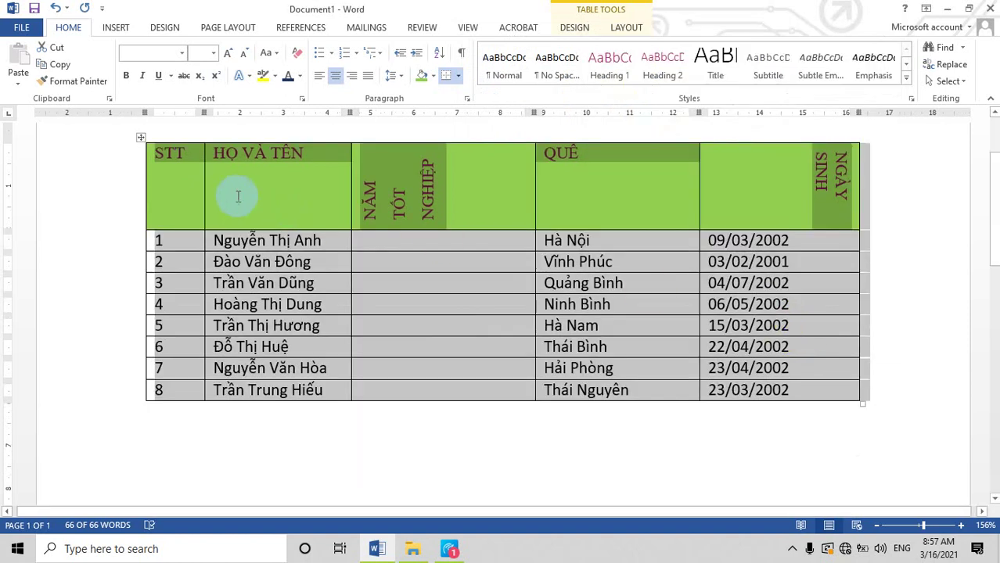
Replace the grid lines with a wavy-line Box border around the table's outer edge only.
right_click(141, 137)
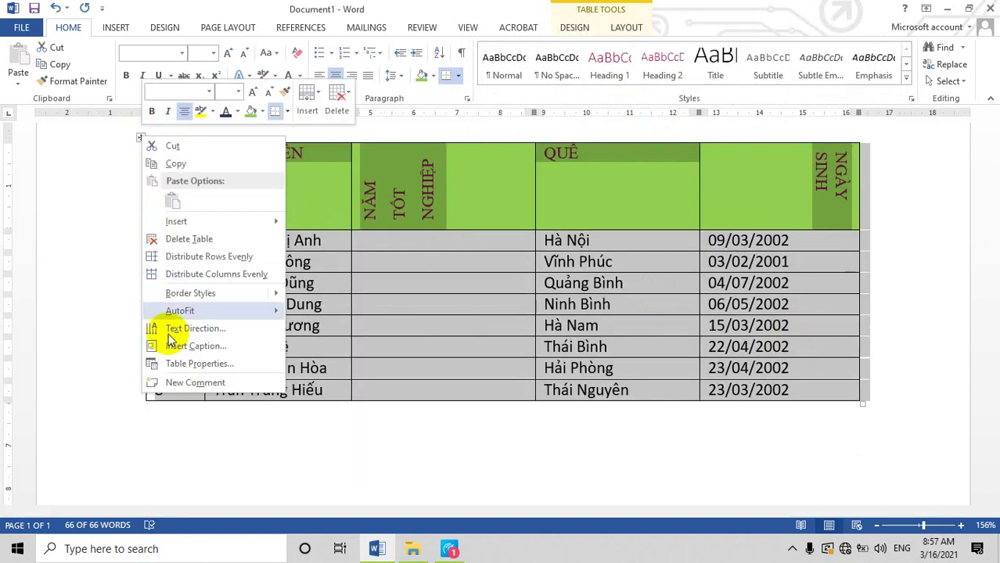
click(201, 369)
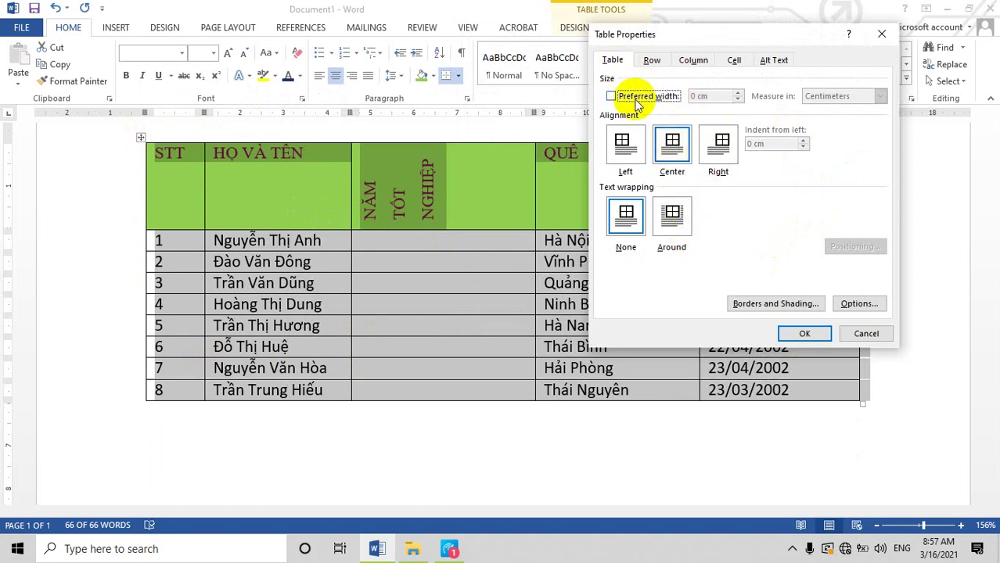
click(781, 304)
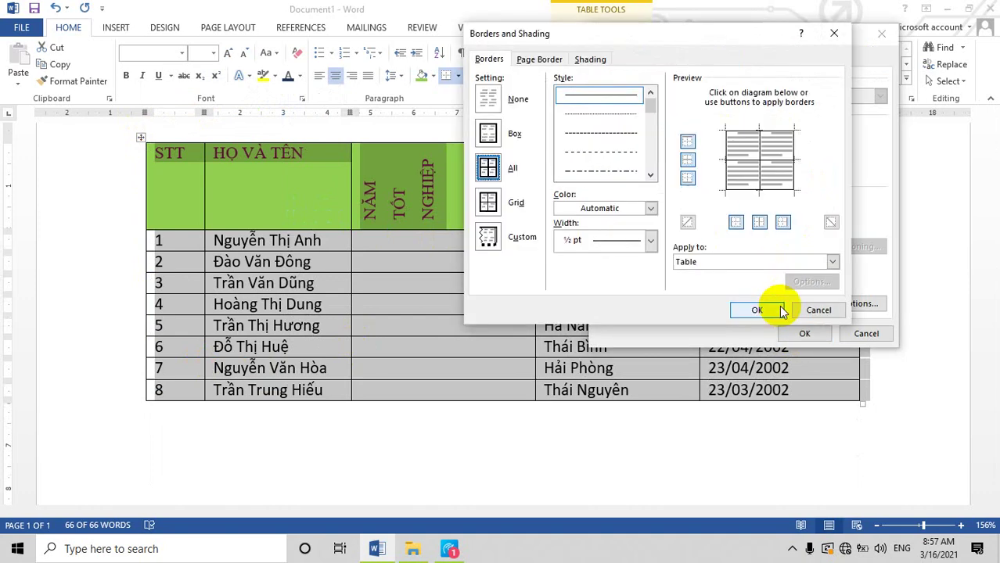
click(489, 202)
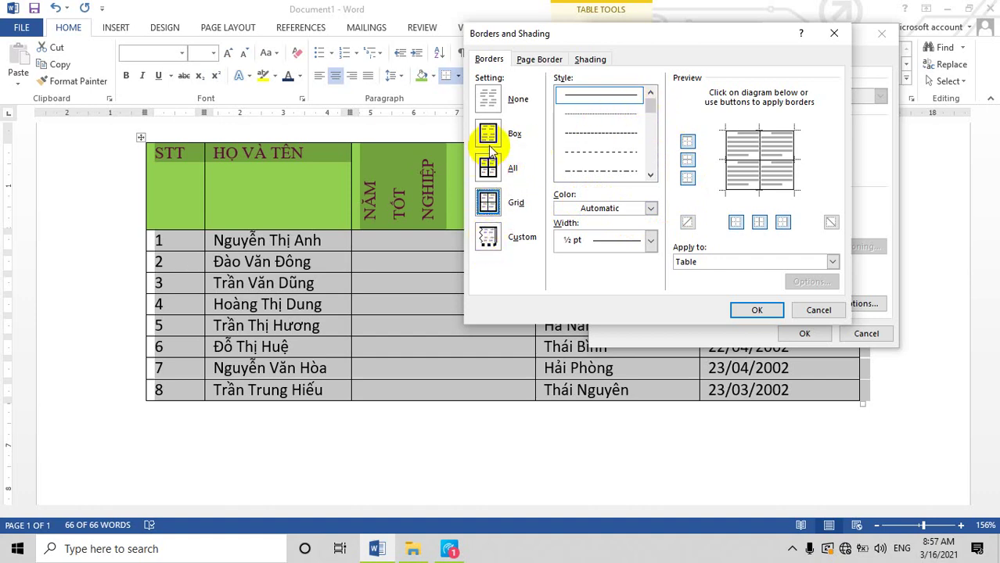
click(487, 237)
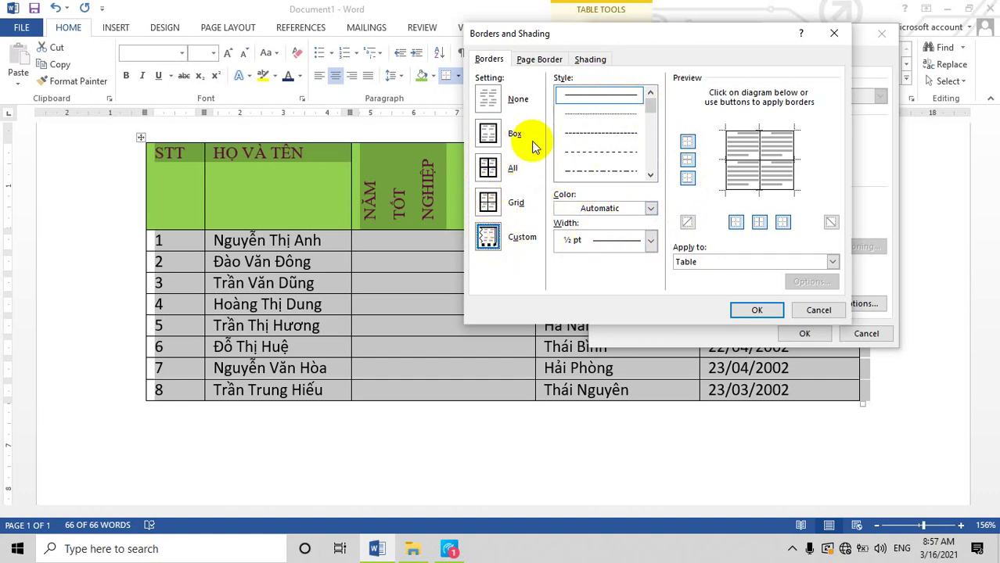
click(488, 135)
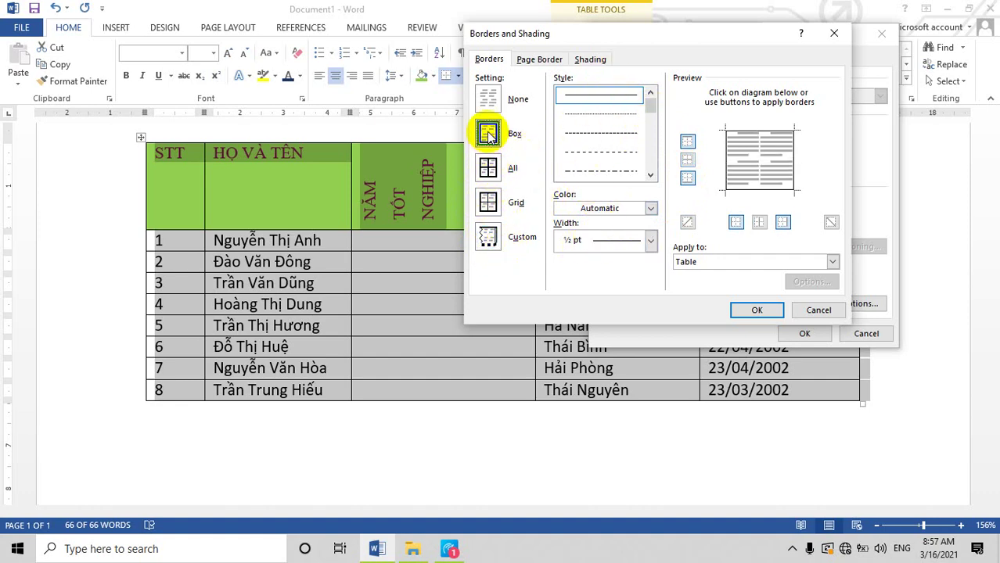
drag(650, 107, 651, 146)
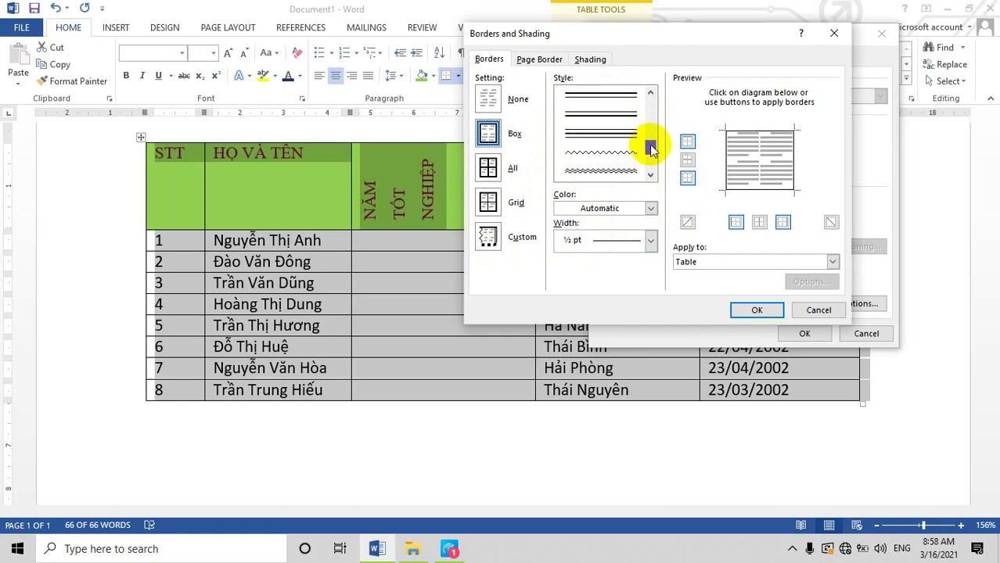
click(603, 168)
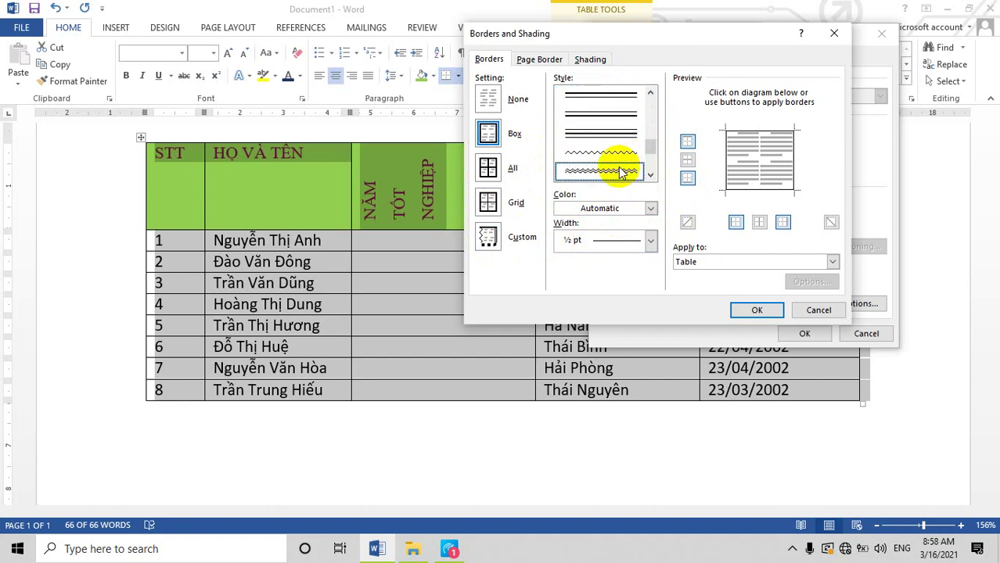
click(757, 310)
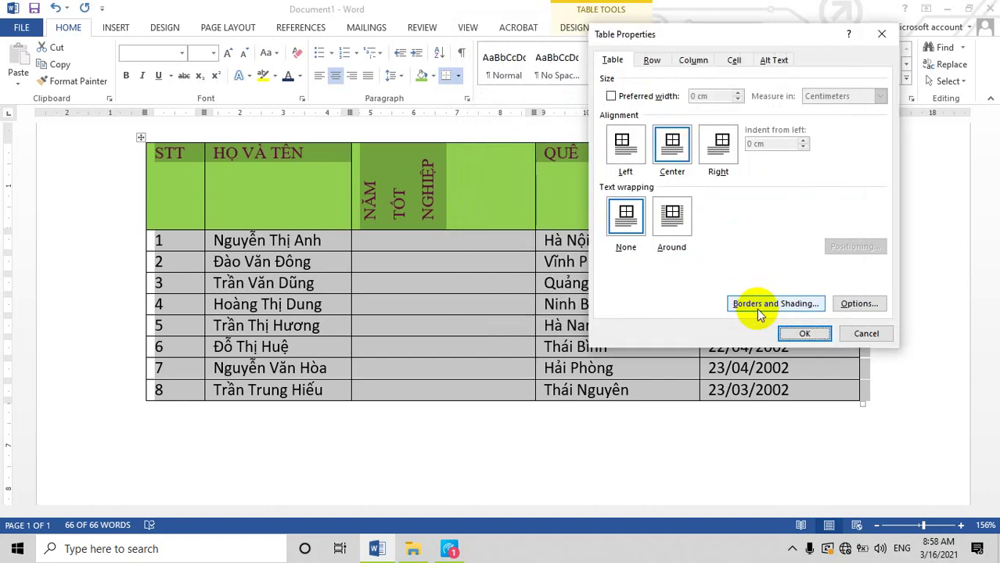
click(804, 334)
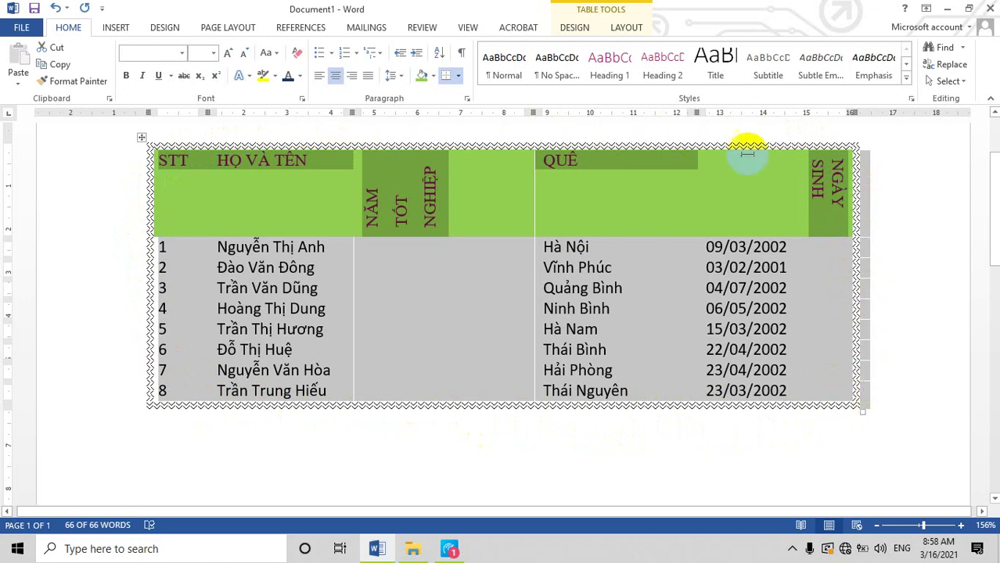
Set 1 cm top and bottom cell margins and allow 0.04 cm spacing between cells.
right_click(143, 140)
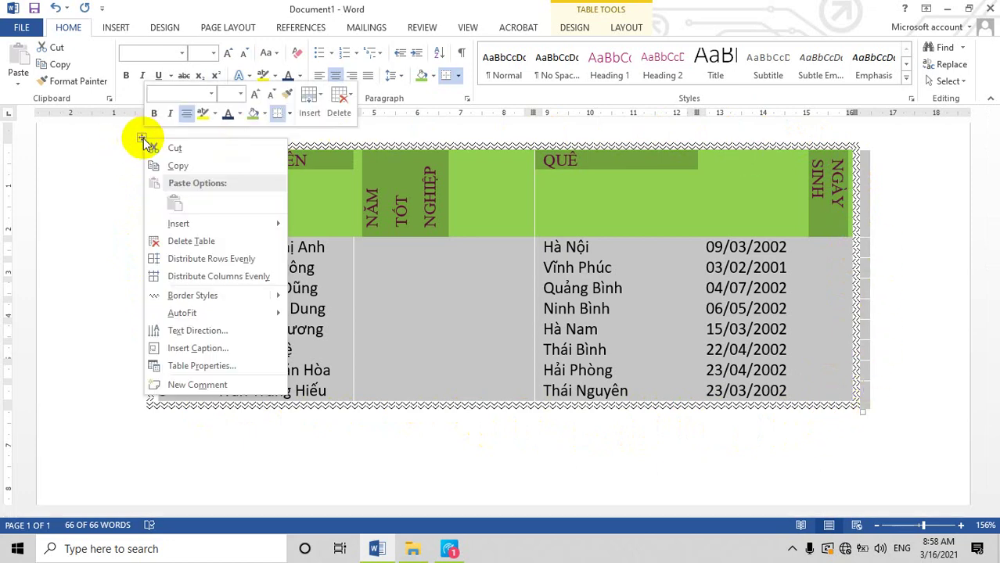
click(209, 365)
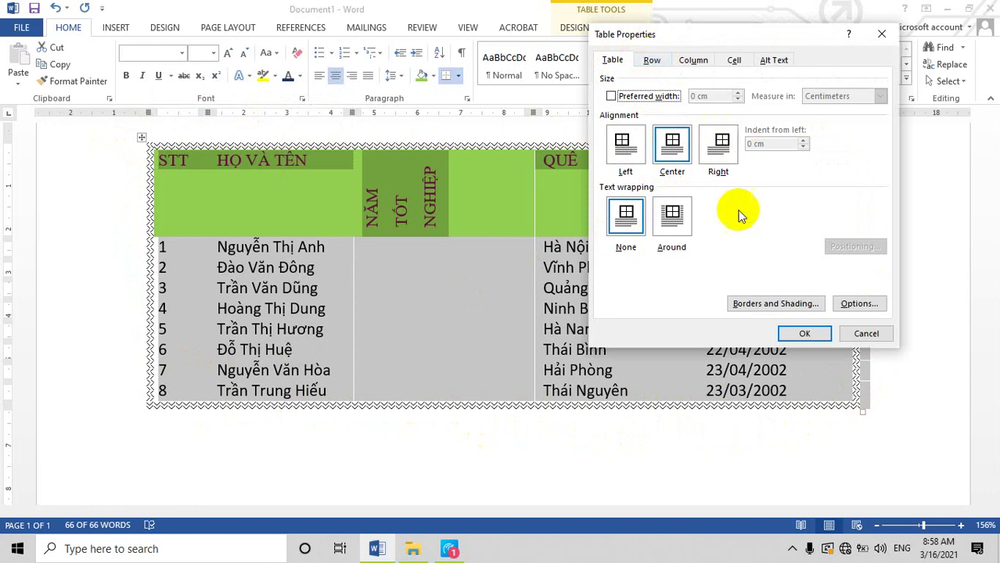
click(858, 304)
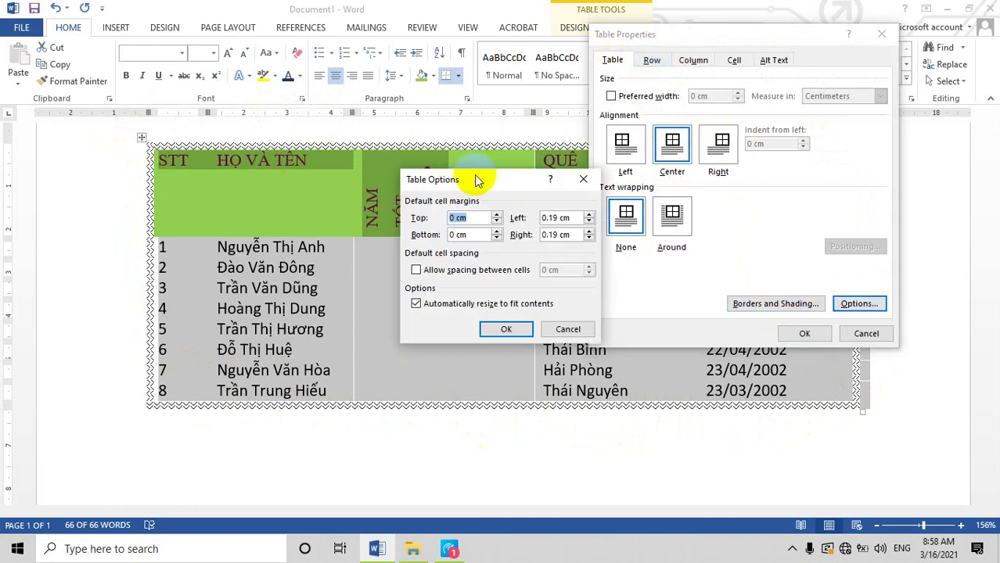
drag(479, 180, 316, 119)
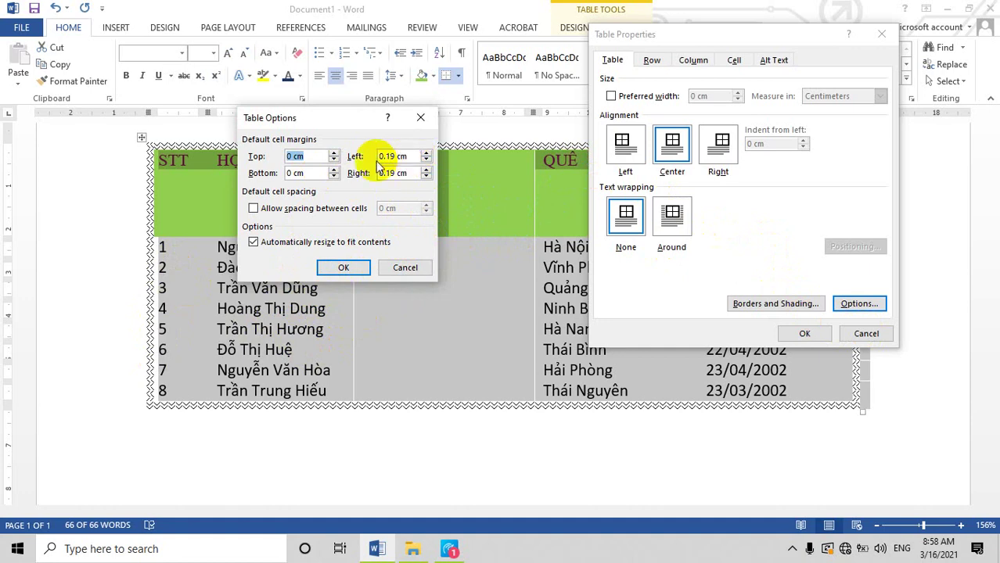
drag(302, 119, 353, 107)
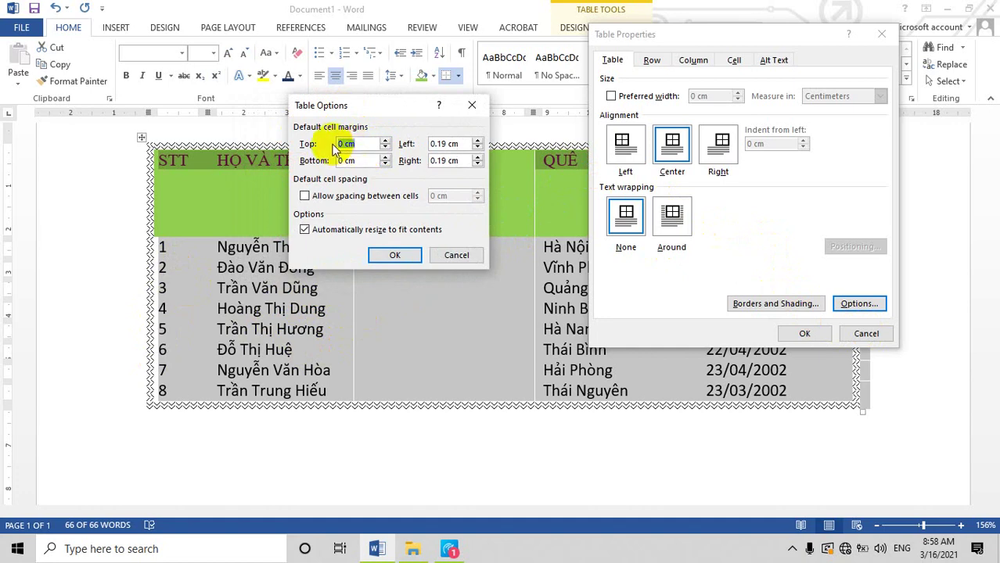
click(340, 144)
text(1)
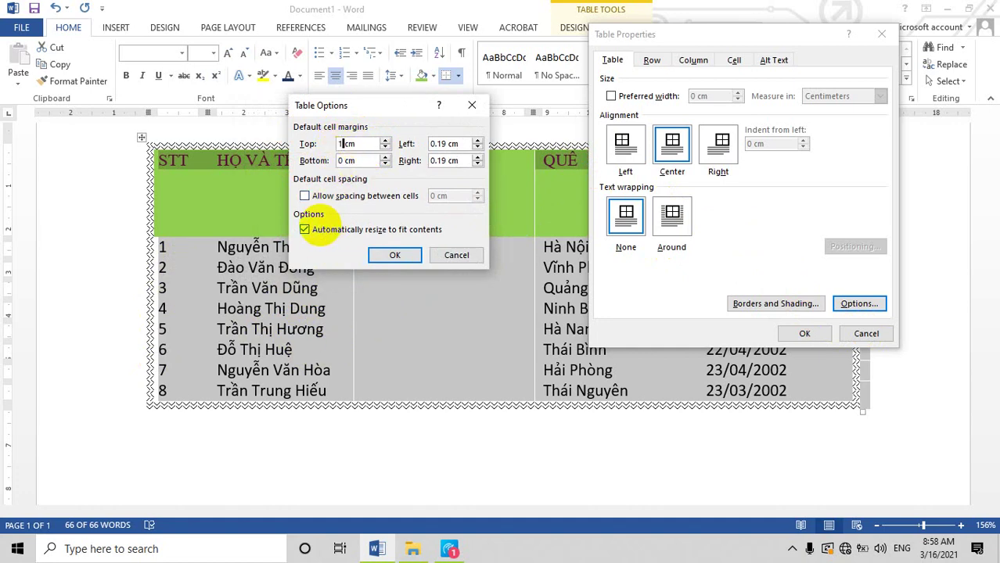
double_click(341, 144)
text(1)
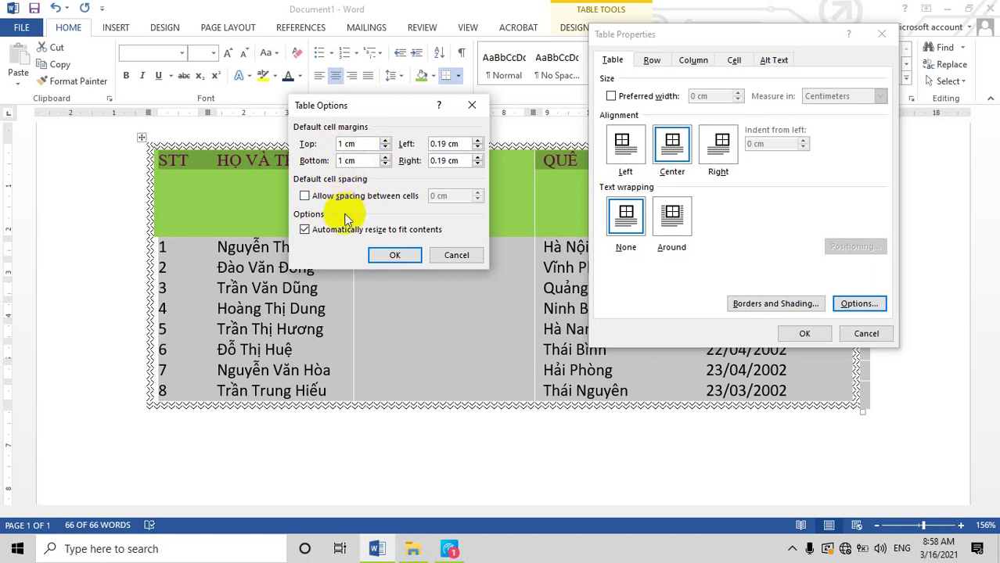
click(304, 197)
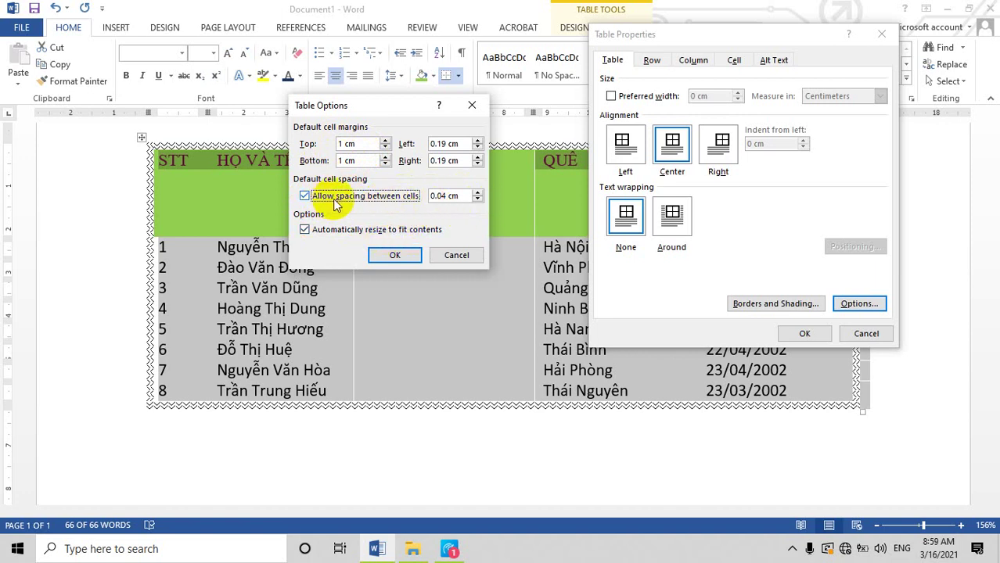
click(398, 254)
click(804, 334)
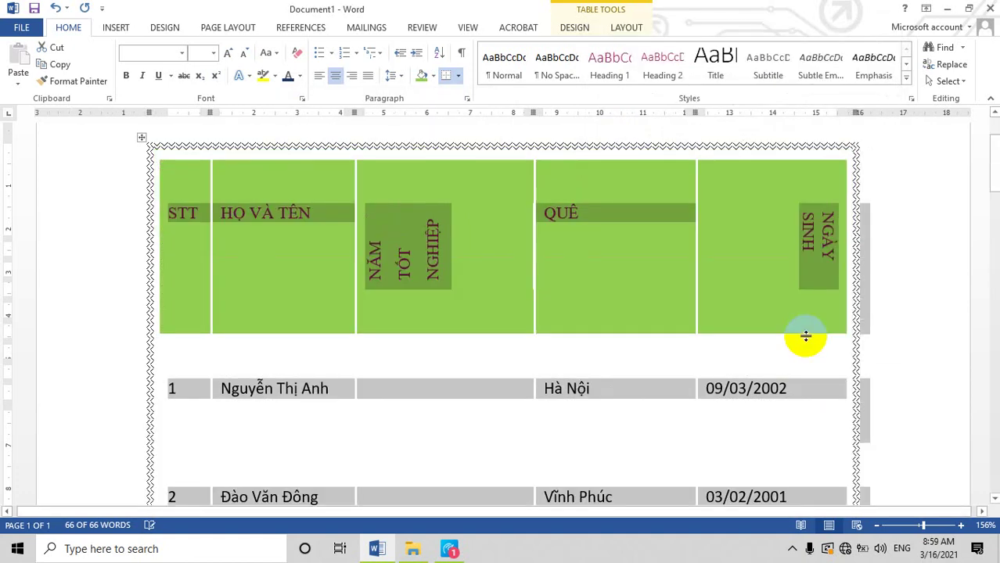
scroll(686, 337, down, 3)
scroll(687, 329, down, 6)
scroll(688, 326, down, 3)
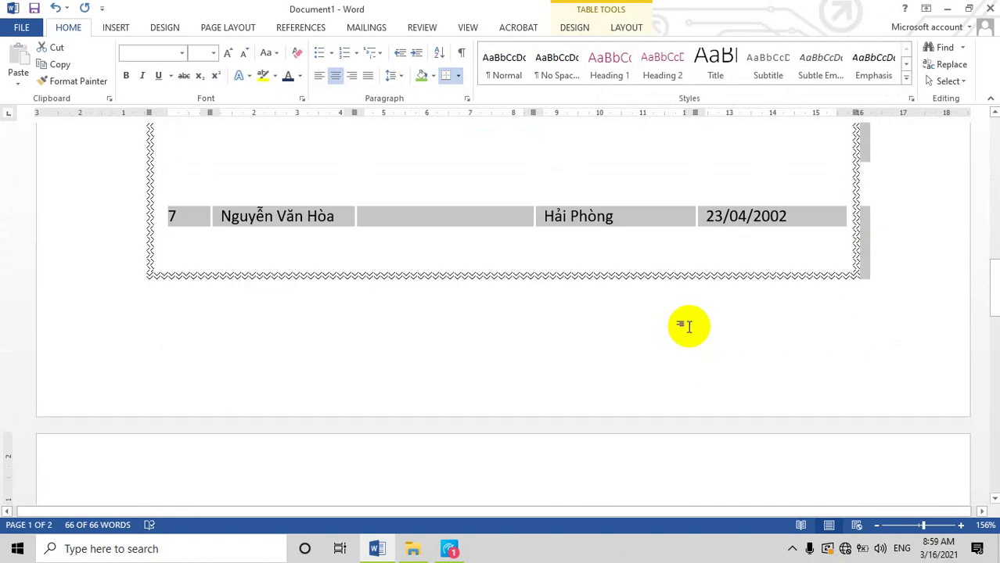
scroll(688, 327, up, 5)
scroll(687, 326, up, 4)
scroll(690, 330, up, 3)
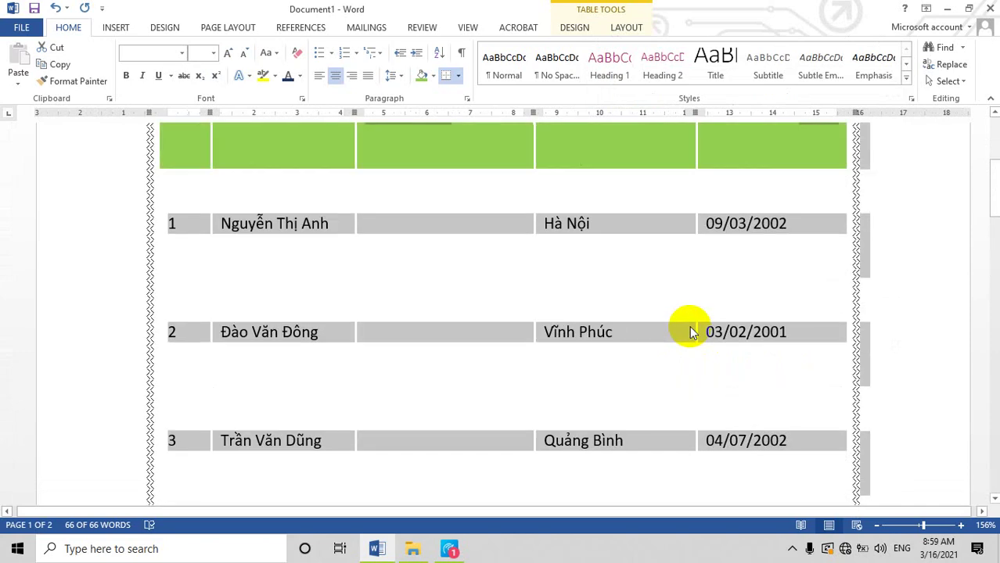
scroll(435, 282, up, 1)
scroll(436, 306, up, 2)
scroll(446, 344, down, 4)
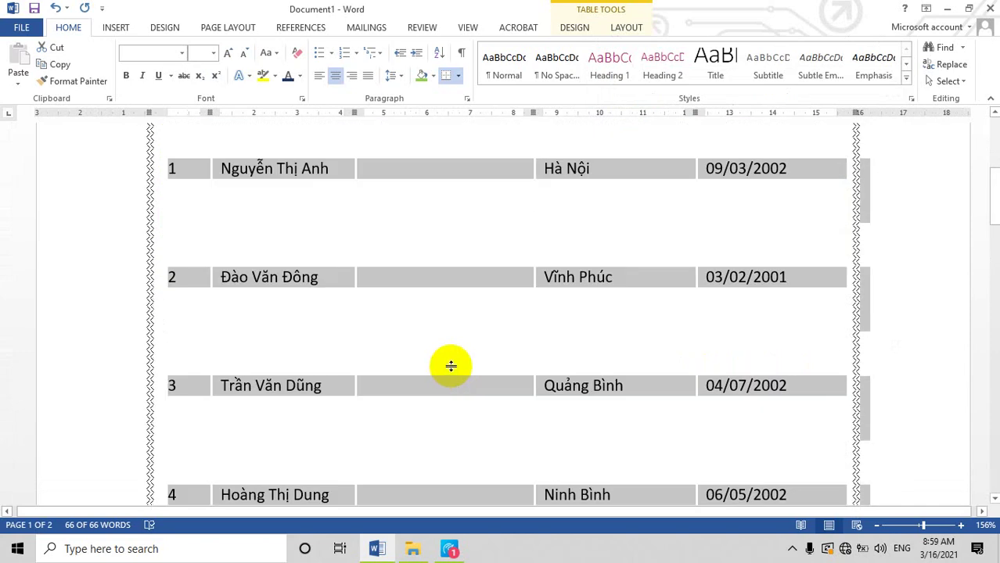
scroll(451, 367, down, 4)
scroll(450, 365, down, 2)
scroll(451, 365, up, 2)
scroll(450, 366, up, 3)
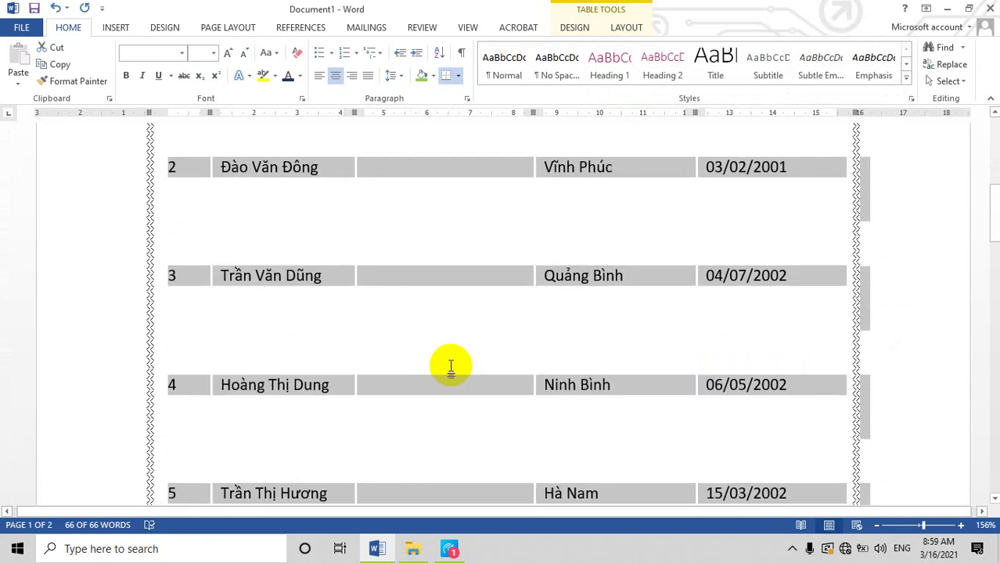
scroll(451, 366, up, 2)
scroll(451, 366, up, 1)
scroll(451, 366, down, 2)
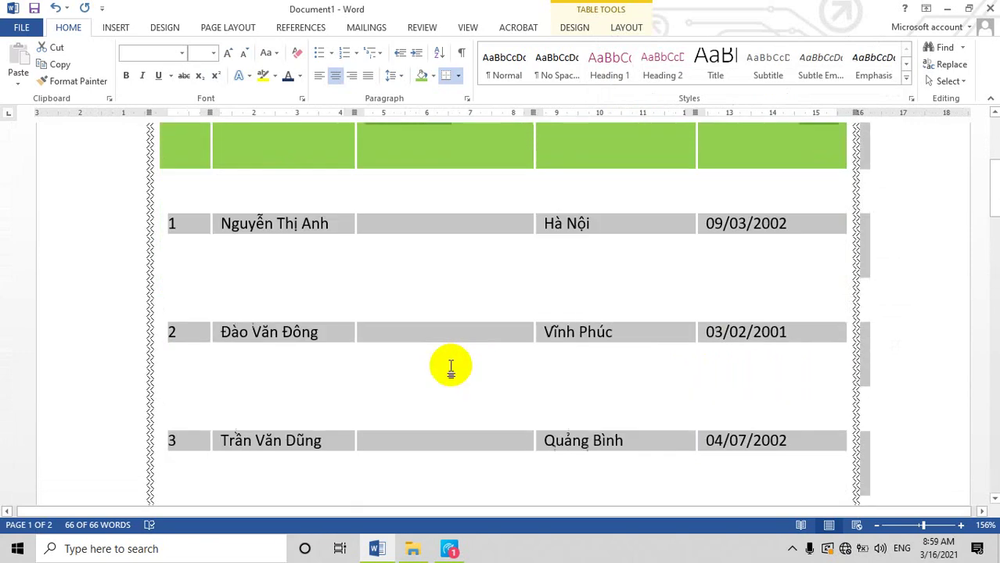
scroll(451, 366, down, 3)
scroll(450, 364, down, 2)
scroll(451, 364, up, 3)
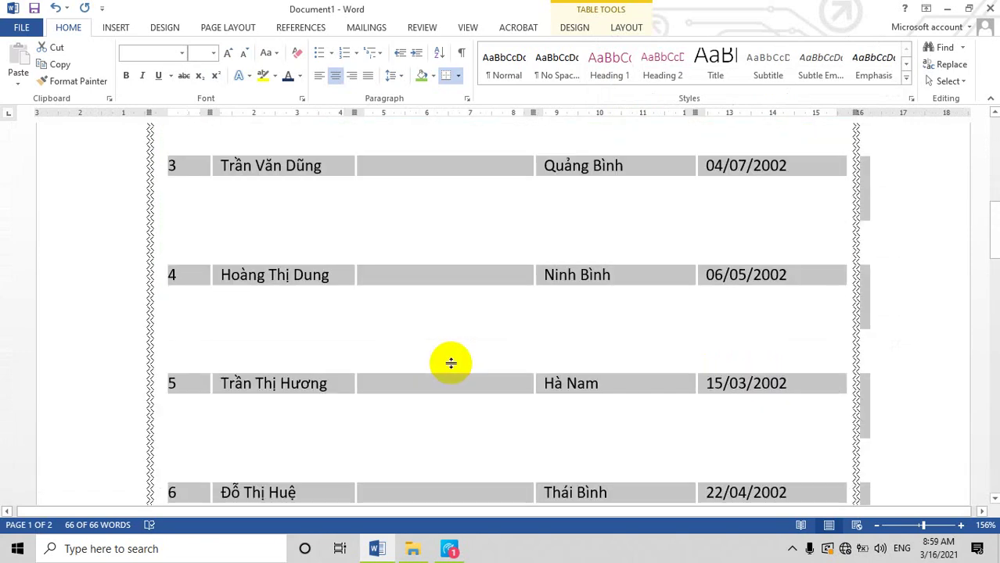
scroll(451, 364, up, 5)
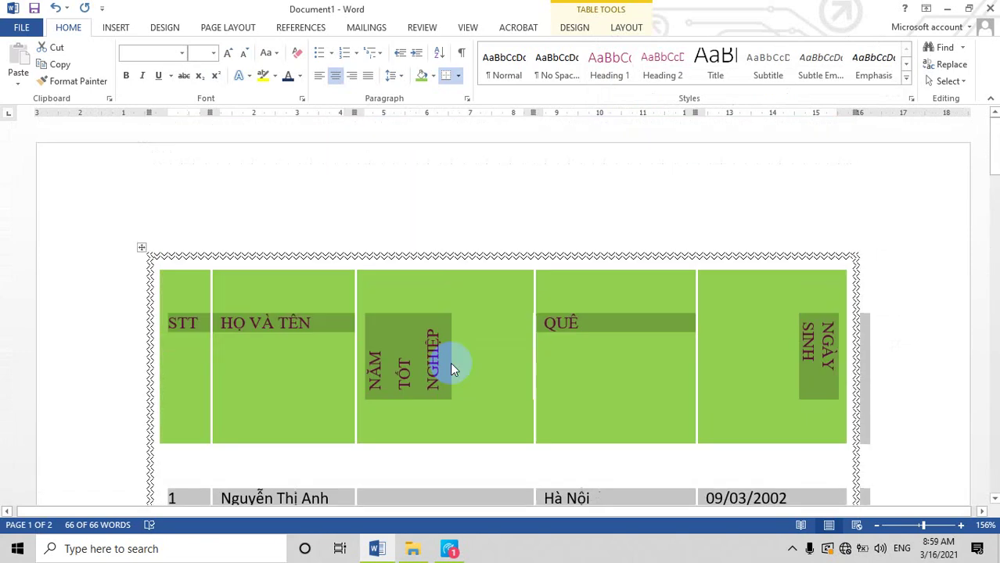
AutoFit the student table, then scroll through it back to the green header row.
right_click(141, 247)
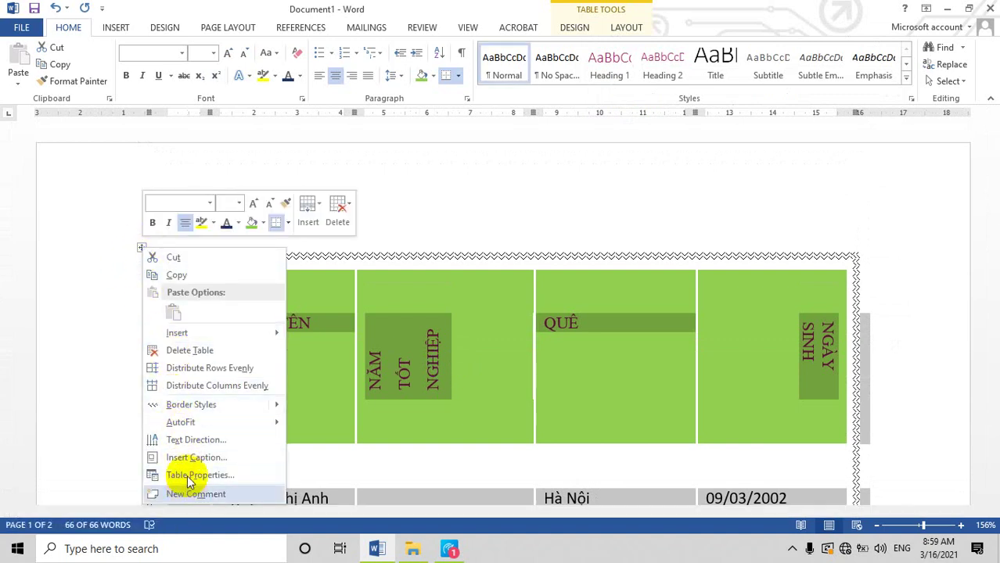
mouse_move(196, 405)
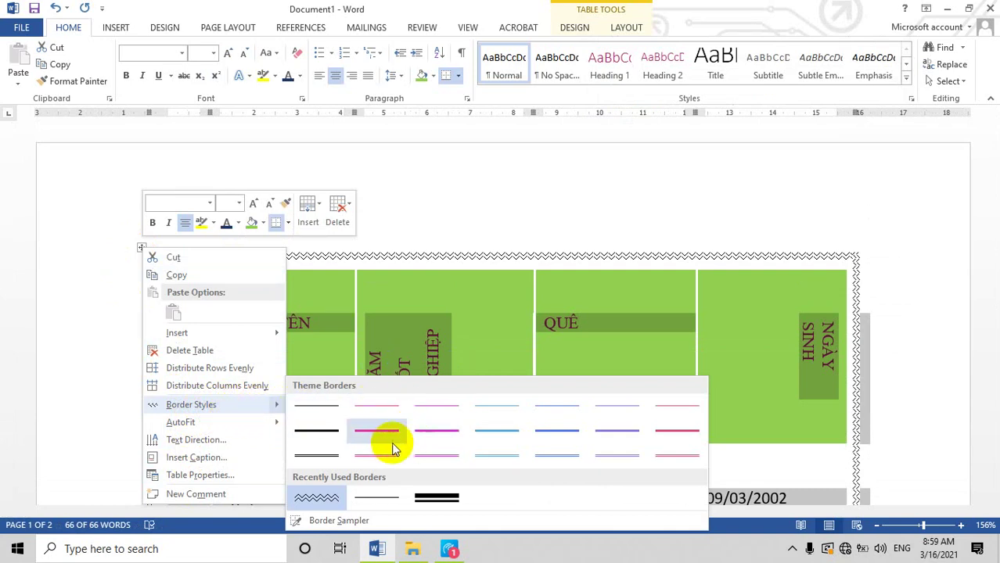
mouse_move(233, 423)
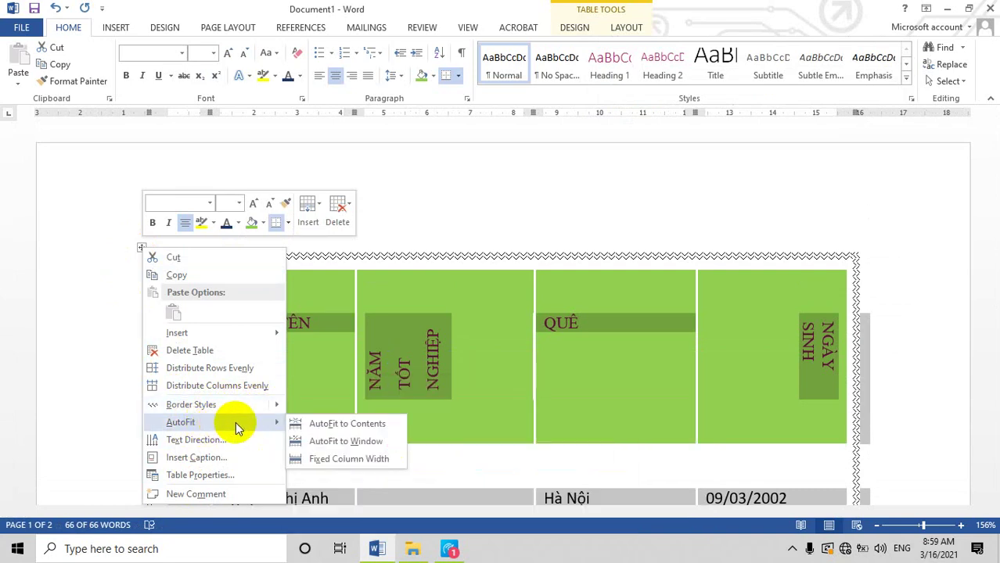
click(330, 424)
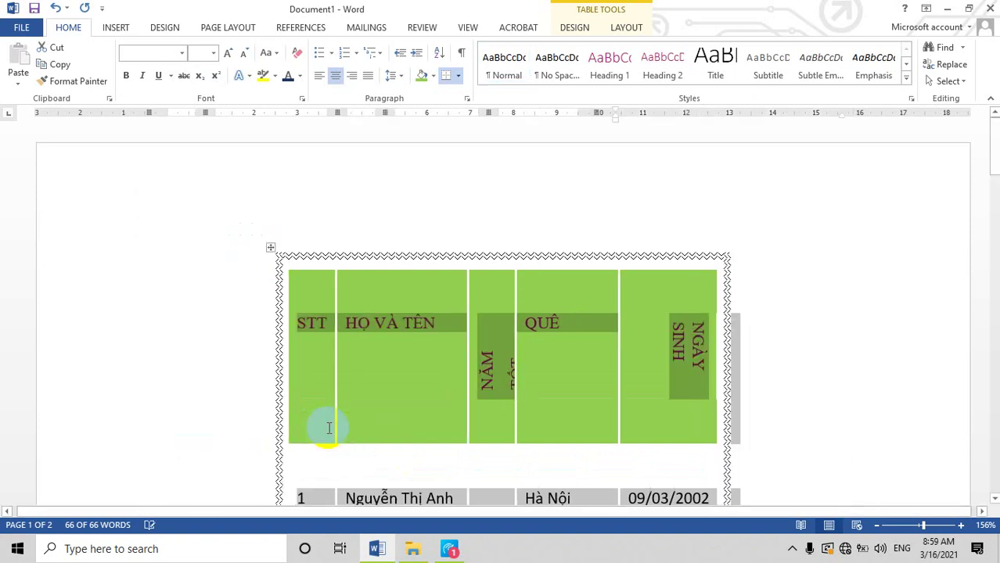
scroll(501, 352, down, 3)
scroll(540, 358, down, 3)
scroll(542, 358, down, 3)
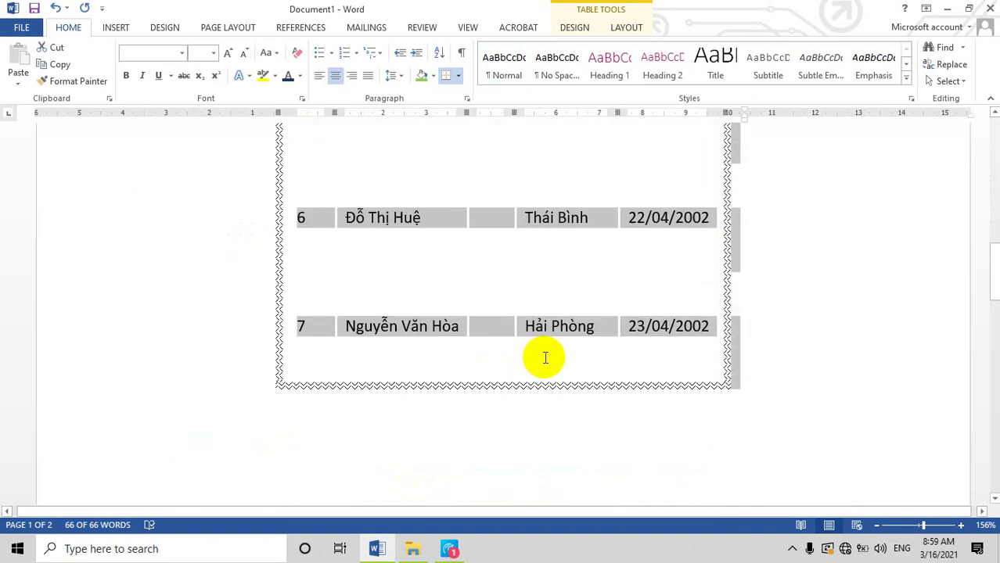
scroll(546, 354, up, 3)
scroll(548, 353, up, 4)
scroll(551, 357, up, 3)
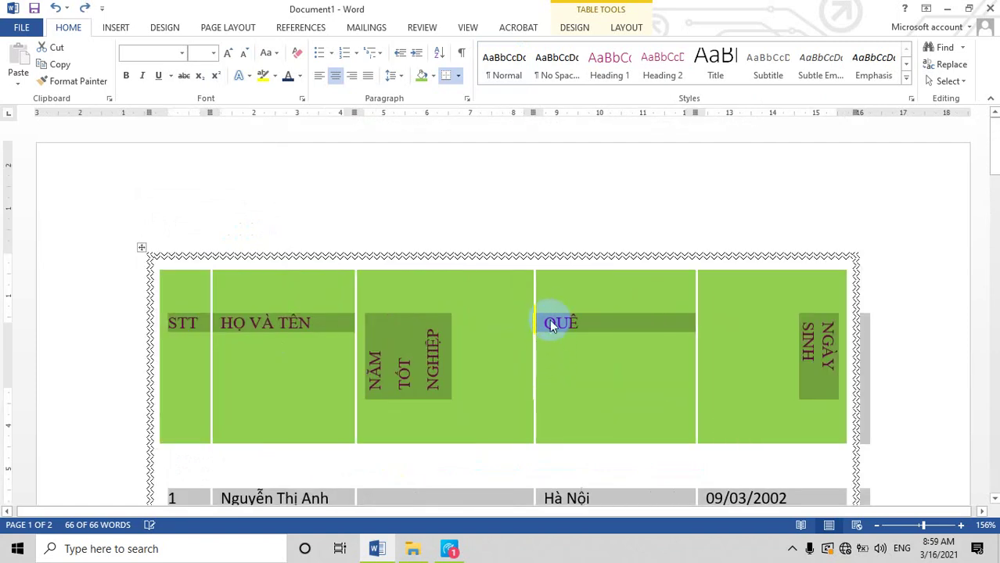
scroll(552, 324, down, 6)
scroll(547, 317, up, 6)
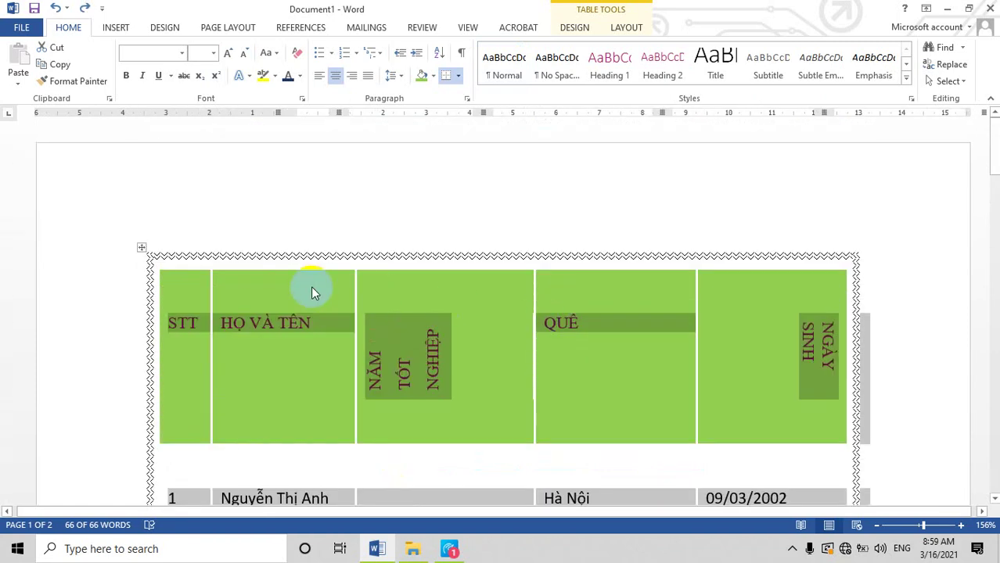
Fix every table row at an exact height of 0.4 cm.
right_click(140, 247)
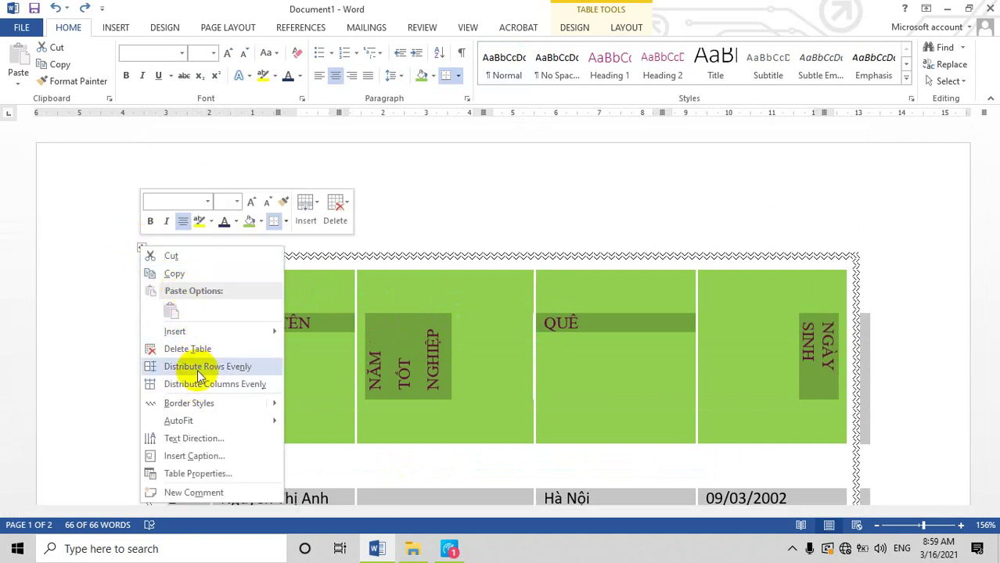
click(197, 474)
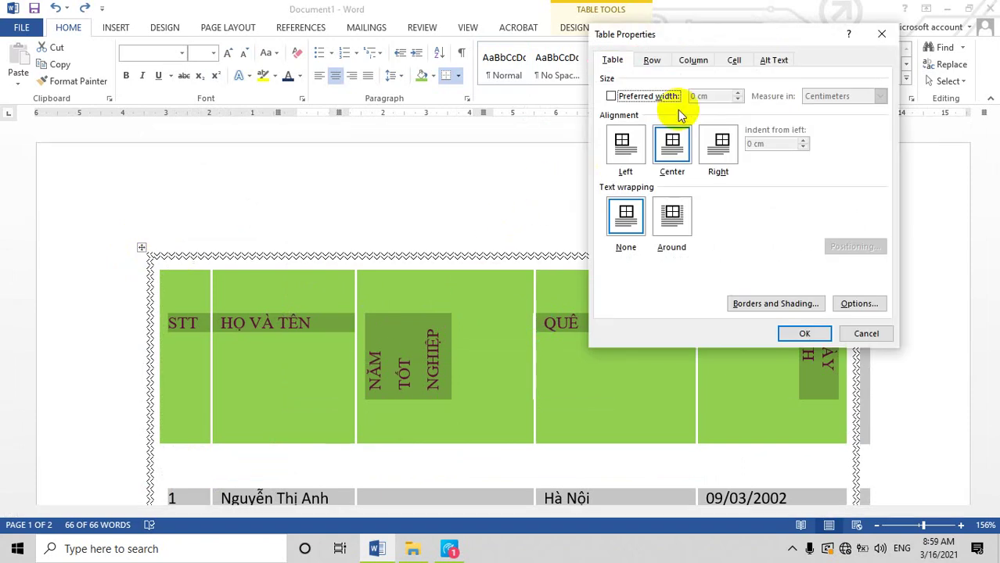
click(654, 63)
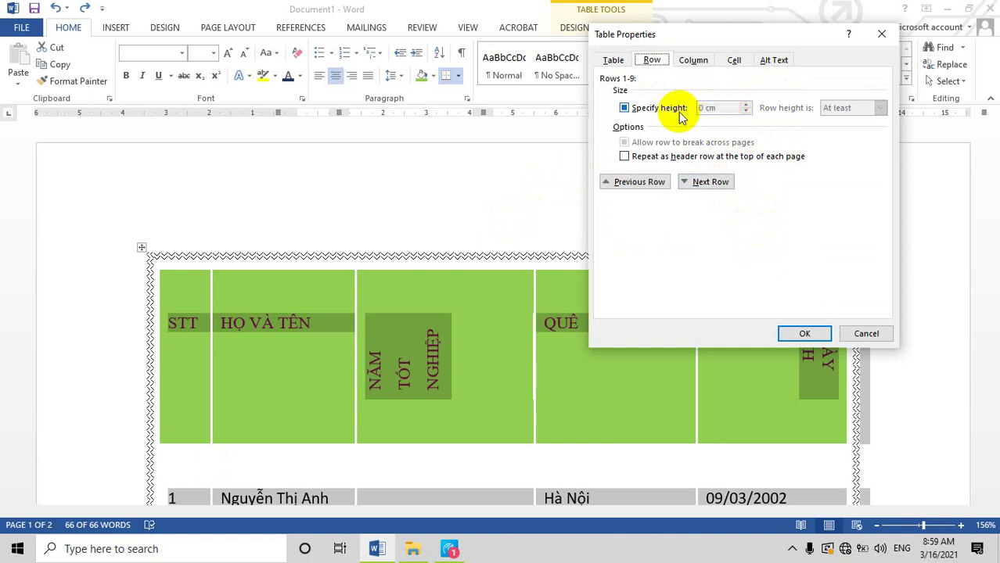
click(631, 112)
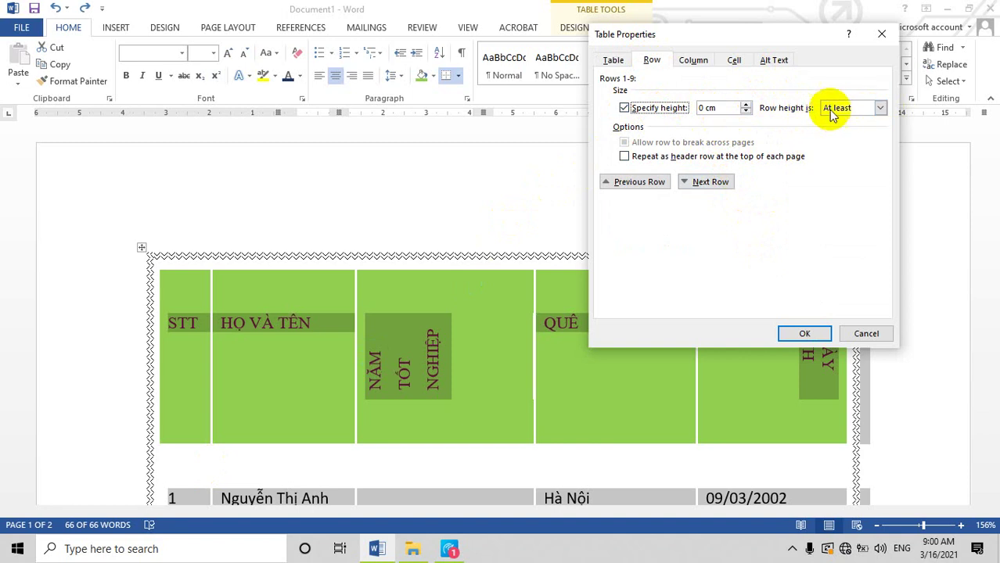
click(880, 109)
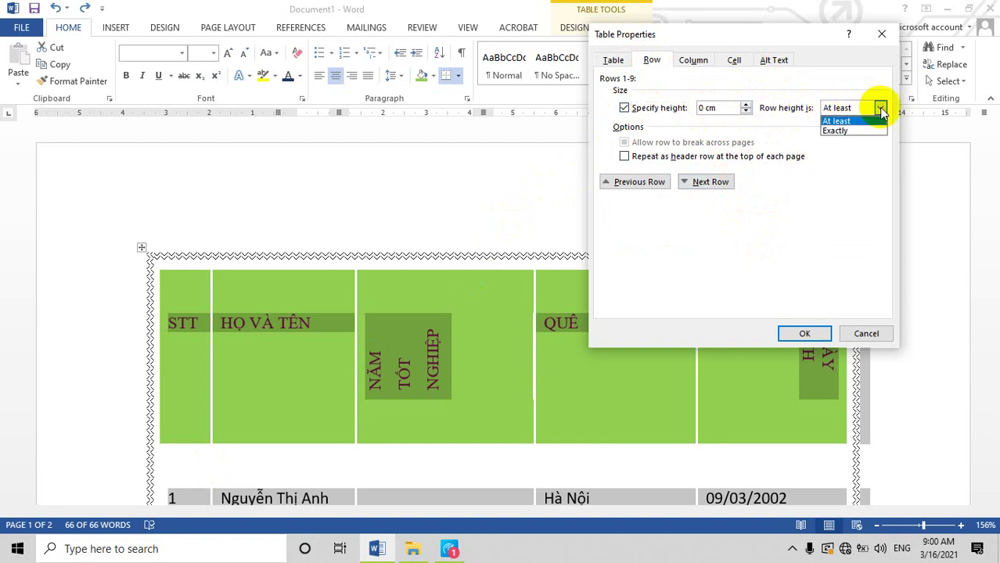
click(839, 131)
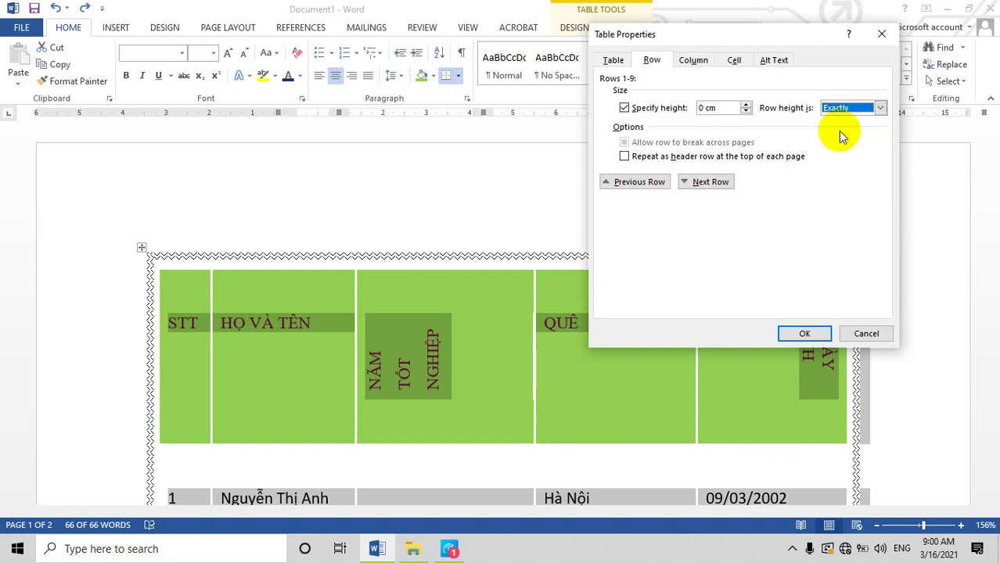
click(878, 110)
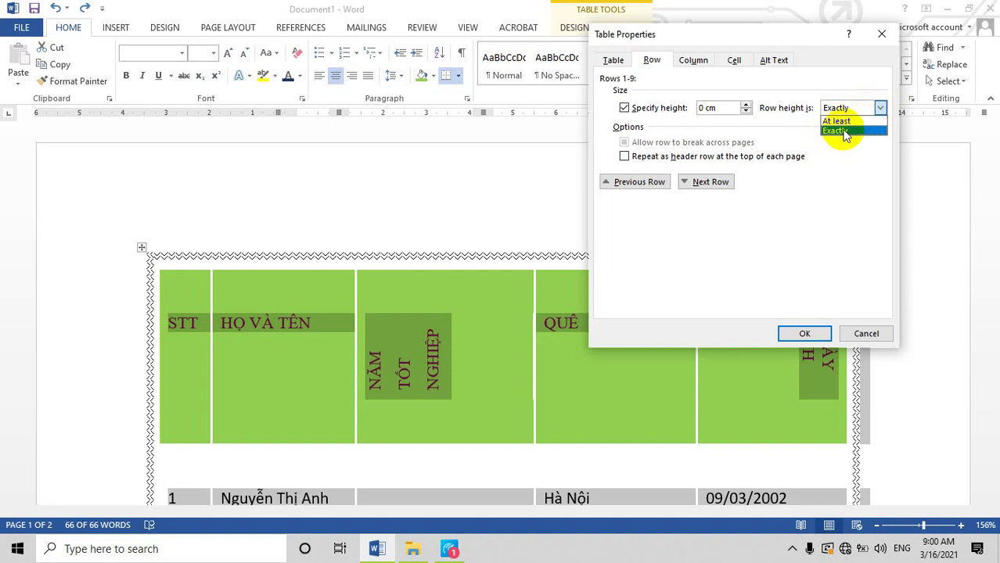
click(843, 130)
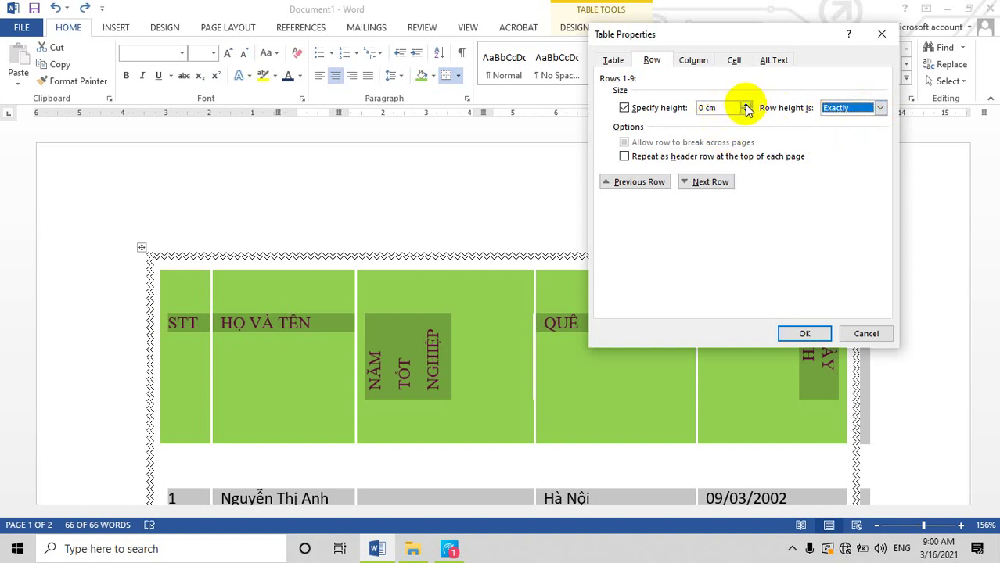
click(746, 105)
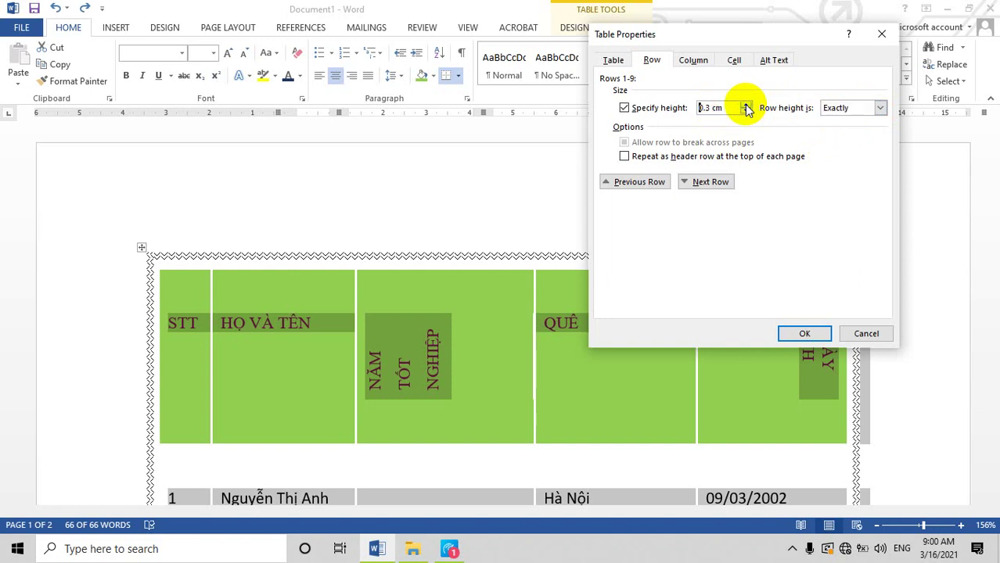
click(798, 335)
Select the header row from STT to NGÀY SINH.
scroll(677, 297, down, 5)
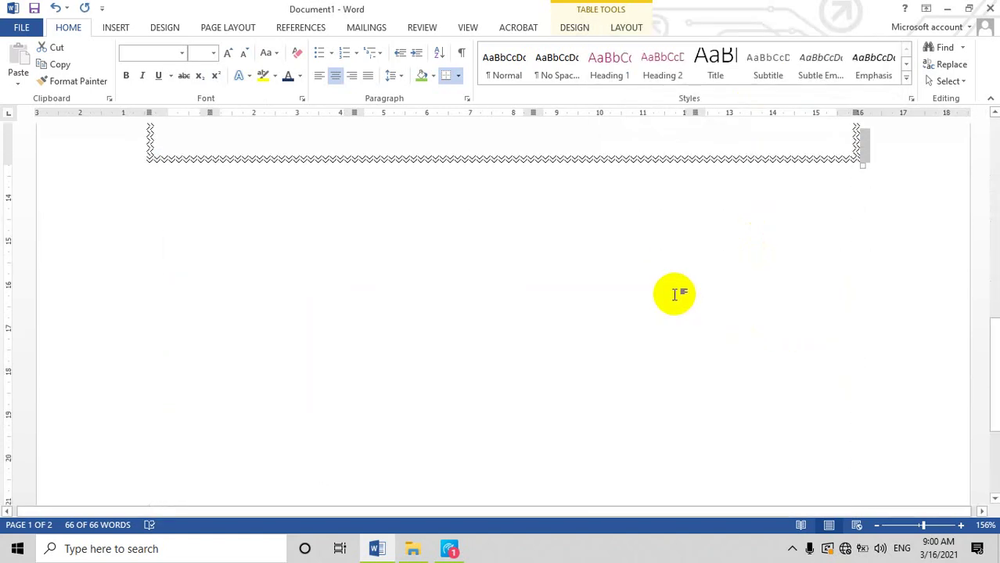
scroll(675, 294, up, 5)
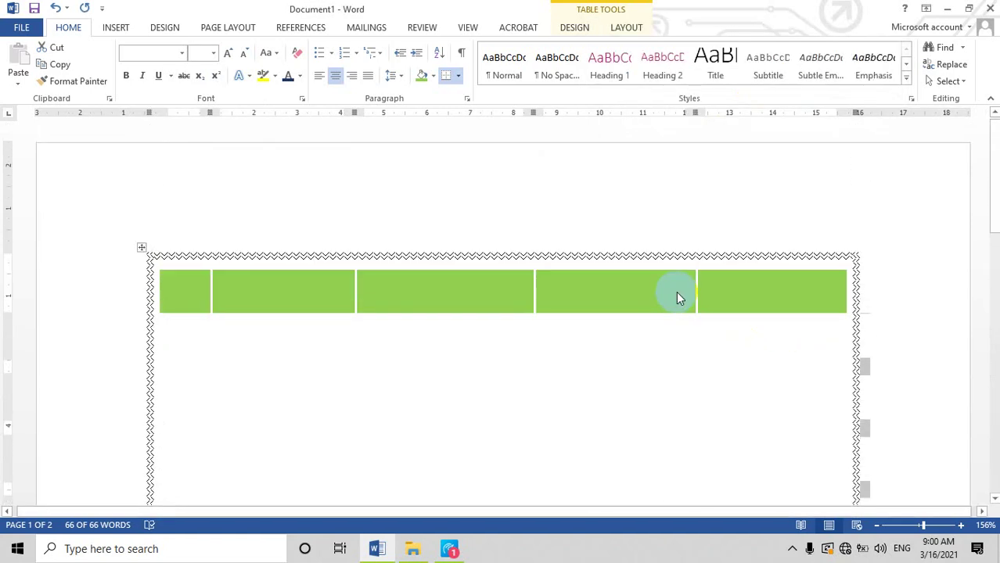
scroll(587, 194, down, 3)
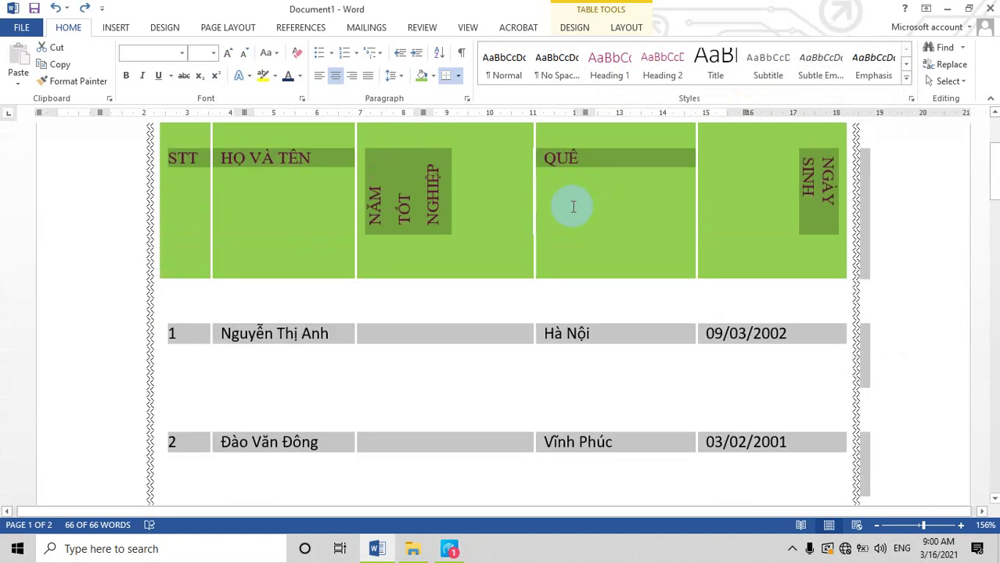
click(183, 201)
scroll(180, 238, up, 1)
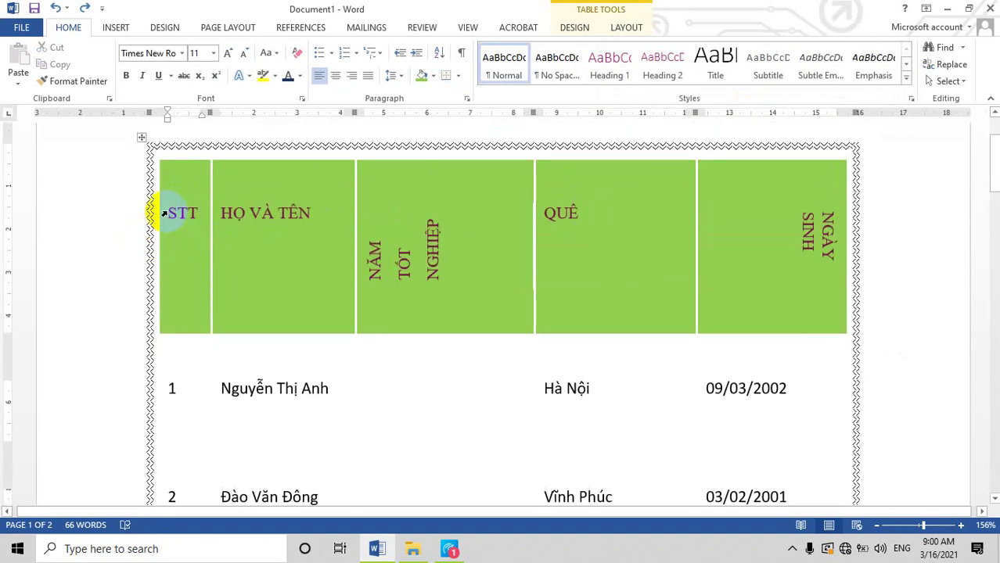
drag(165, 203, 811, 298)
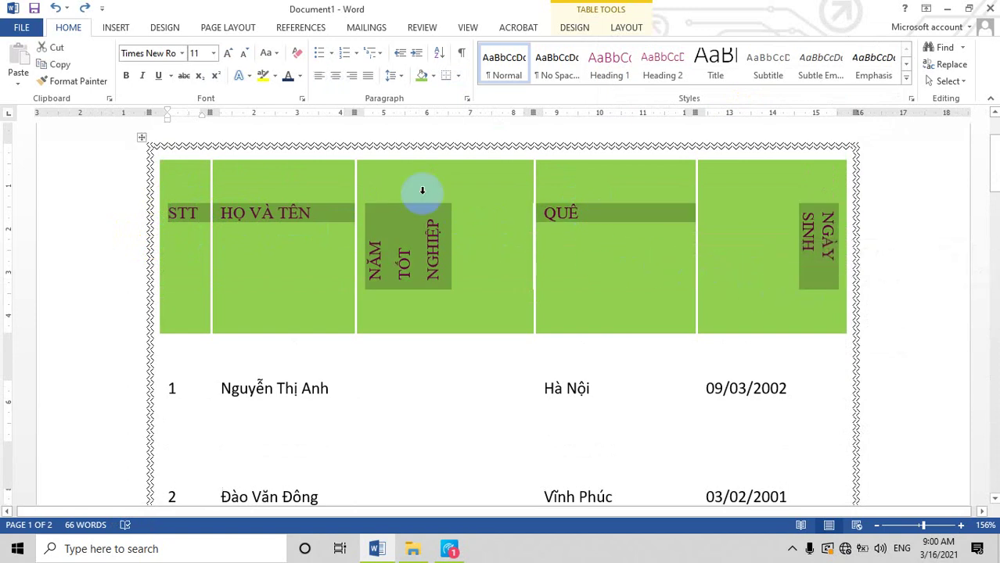
Turn on a 1.37 cm preferred width for the header row's columns and cells.
right_click(143, 139)
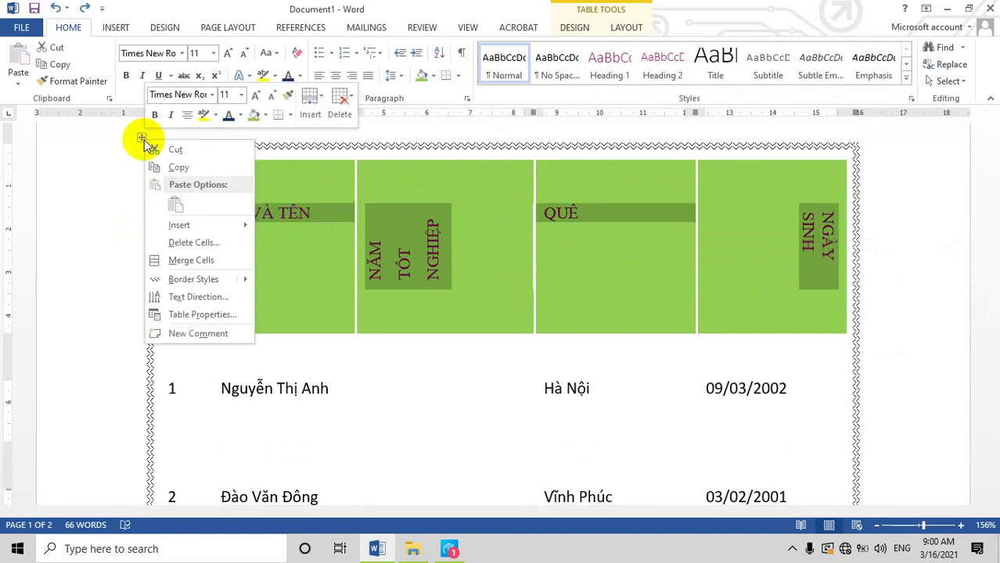
mouse_move(192, 279)
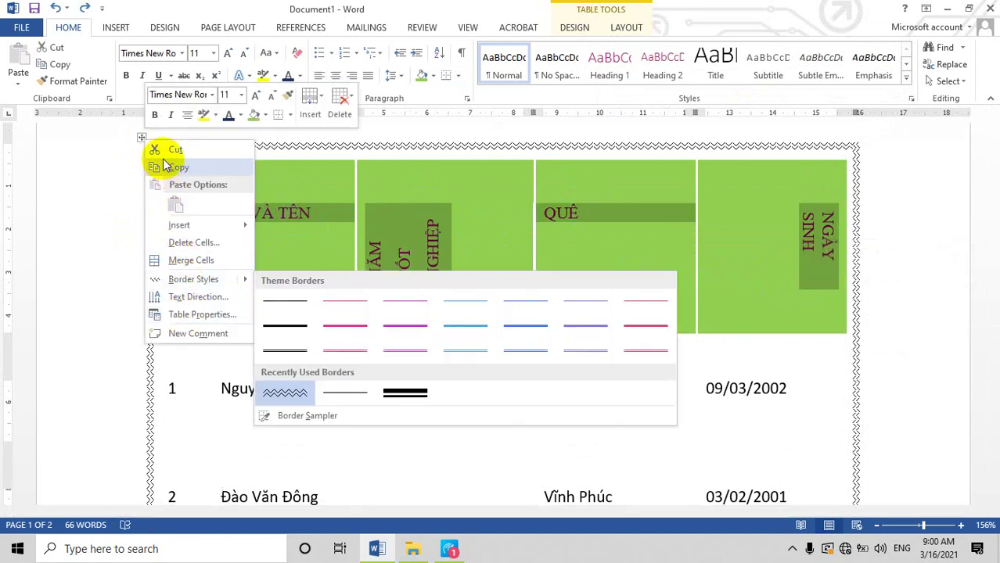
click(140, 139)
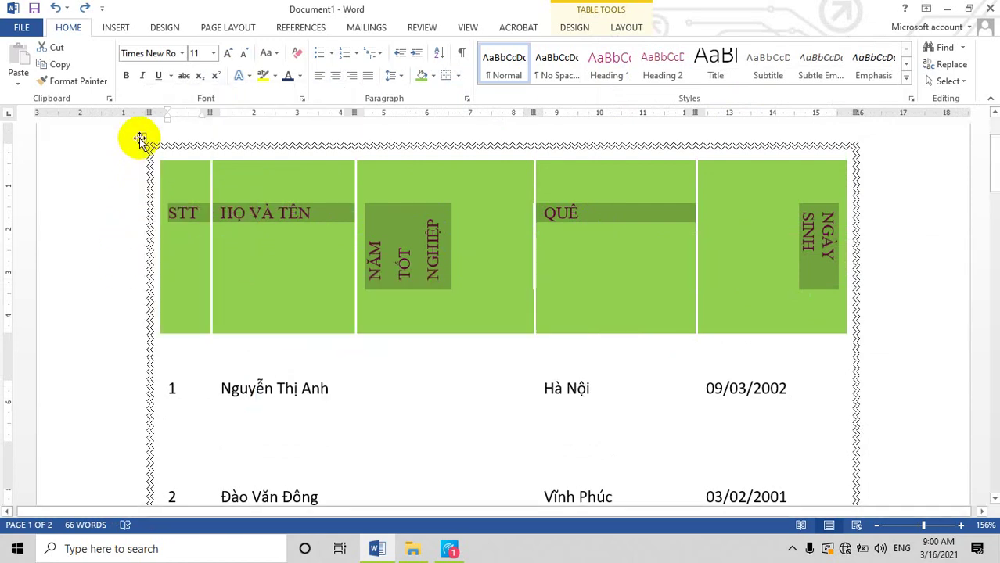
right_click(140, 140)
click(182, 313)
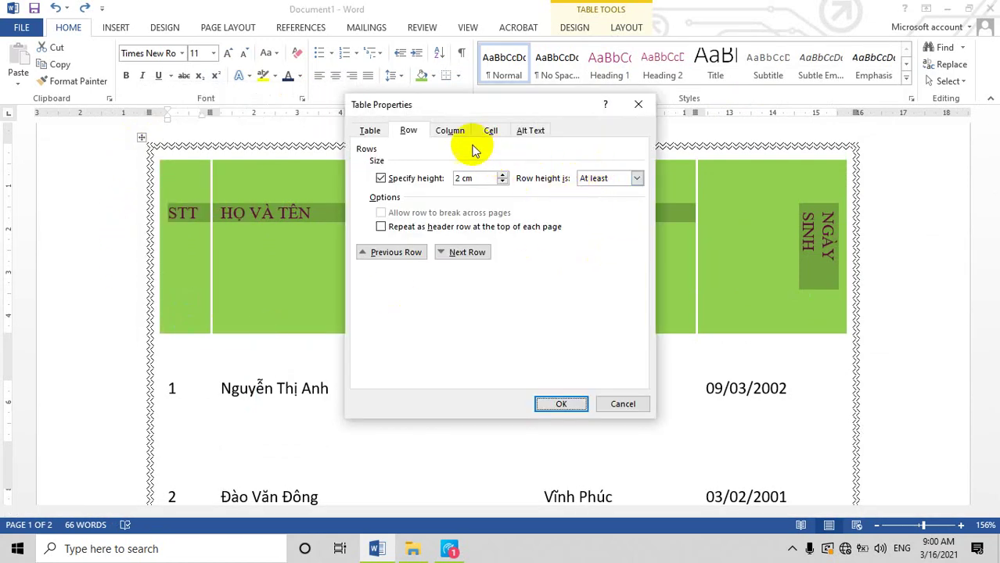
click(492, 132)
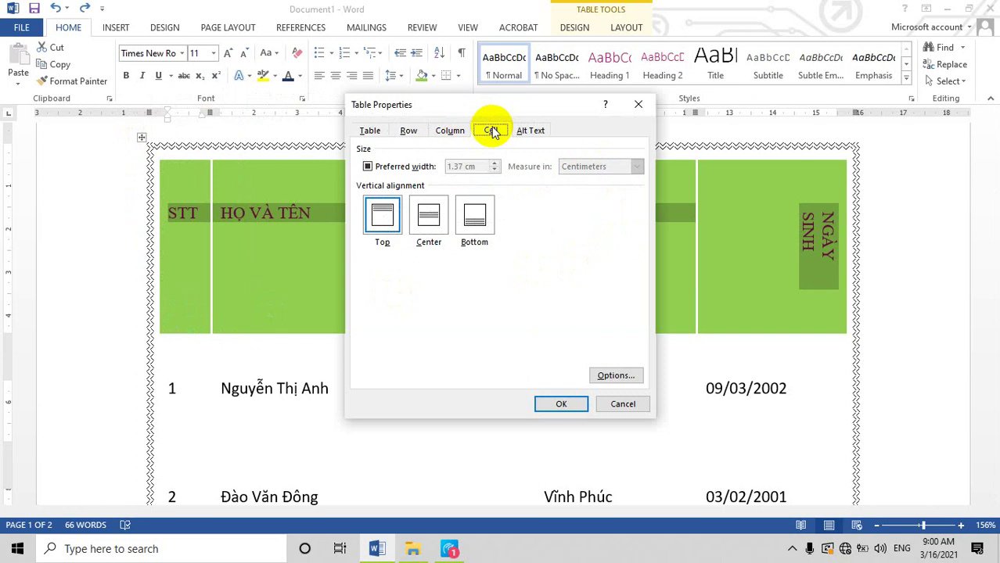
click(451, 131)
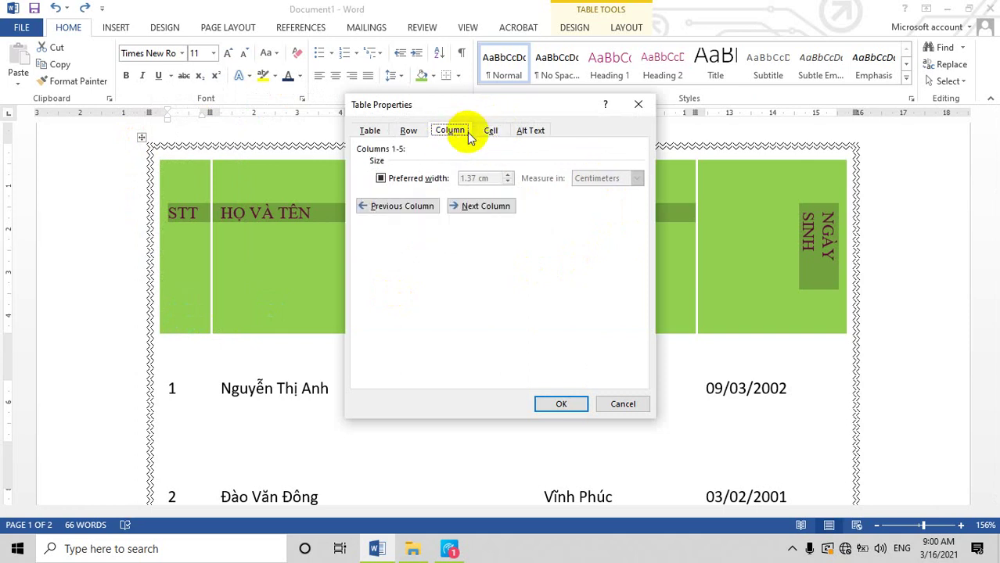
click(381, 180)
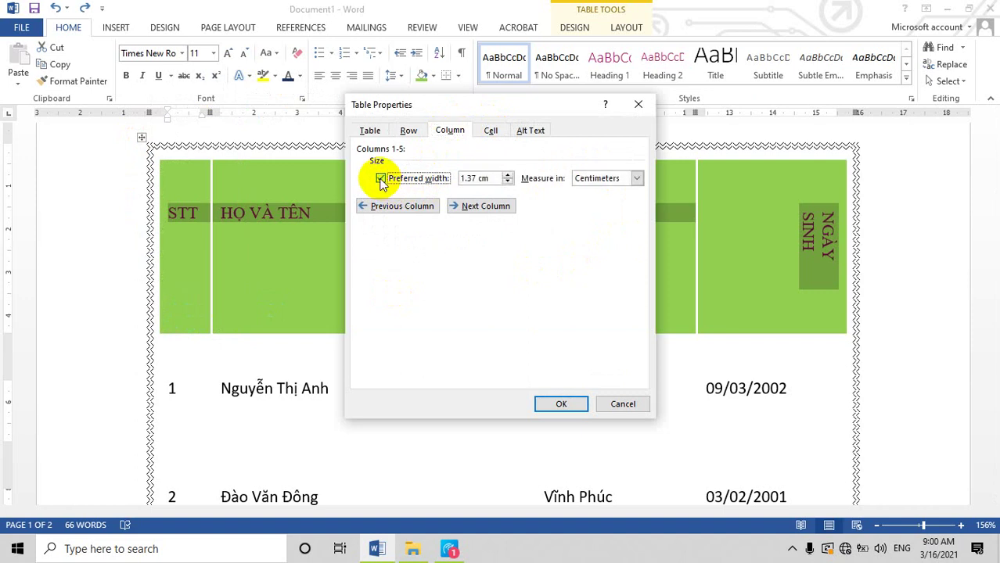
click(491, 131)
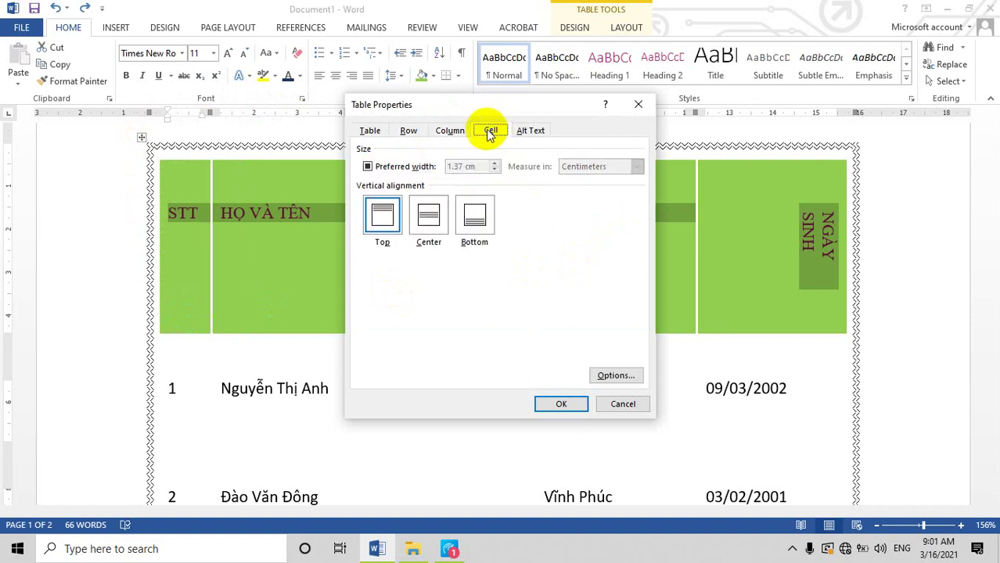
click(367, 167)
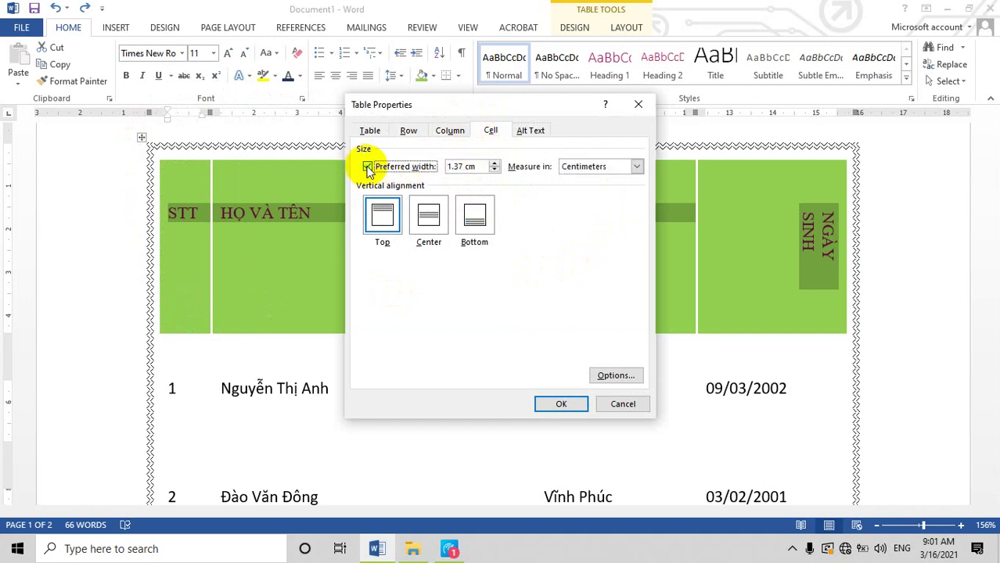
click(371, 131)
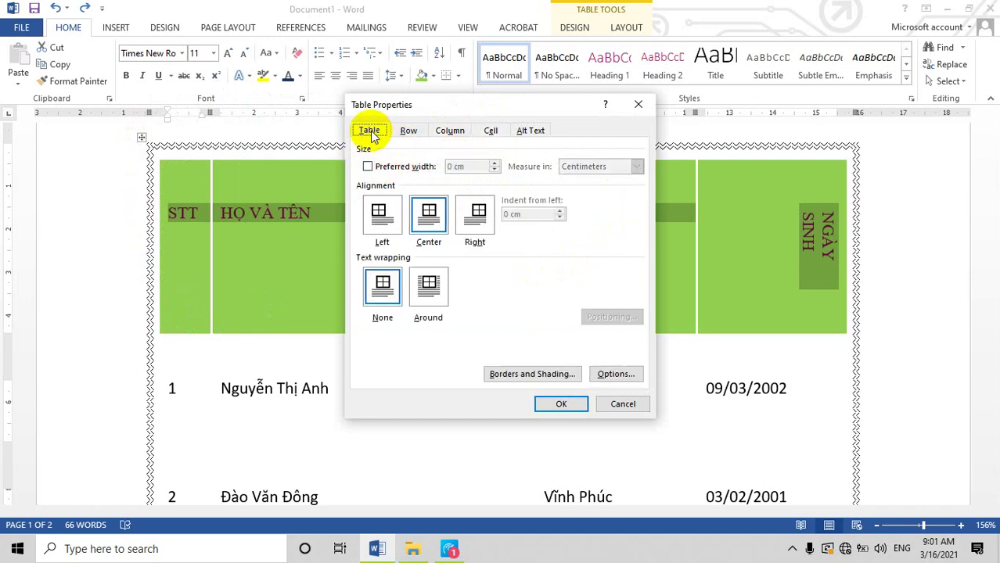
click(408, 131)
click(371, 132)
Give the header row a light pink fill with a 10% dotted shading pattern.
click(556, 372)
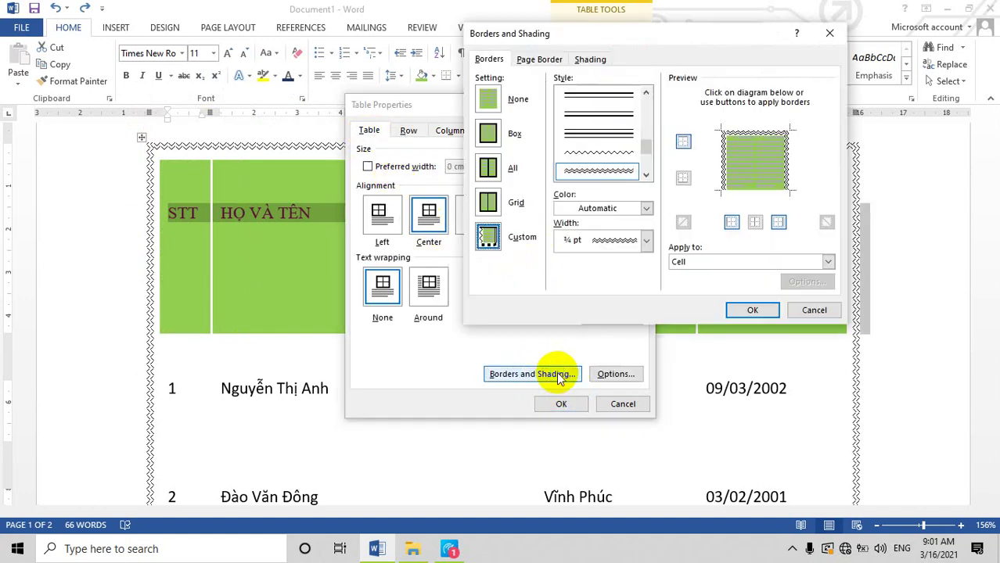
click(532, 64)
click(592, 61)
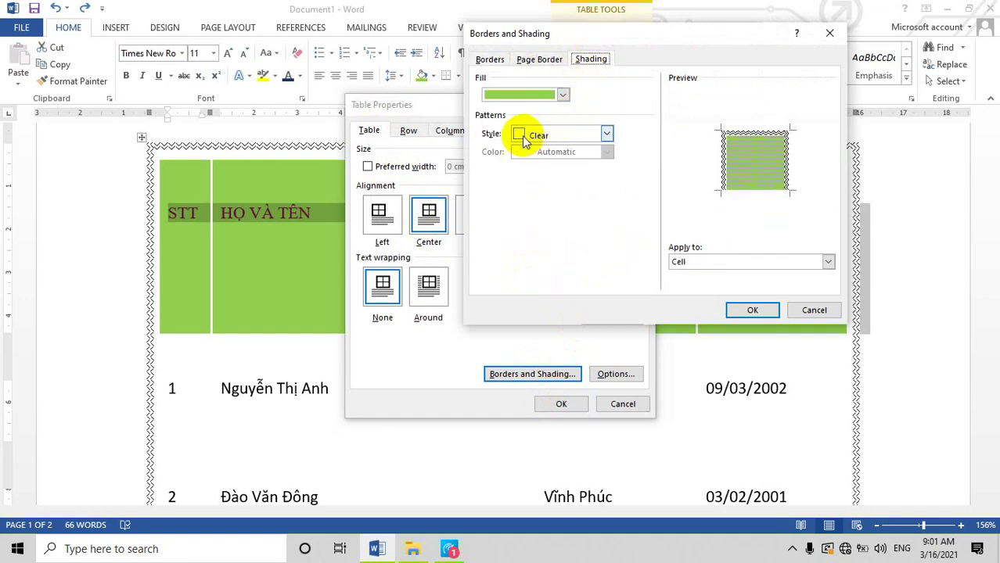
click(563, 95)
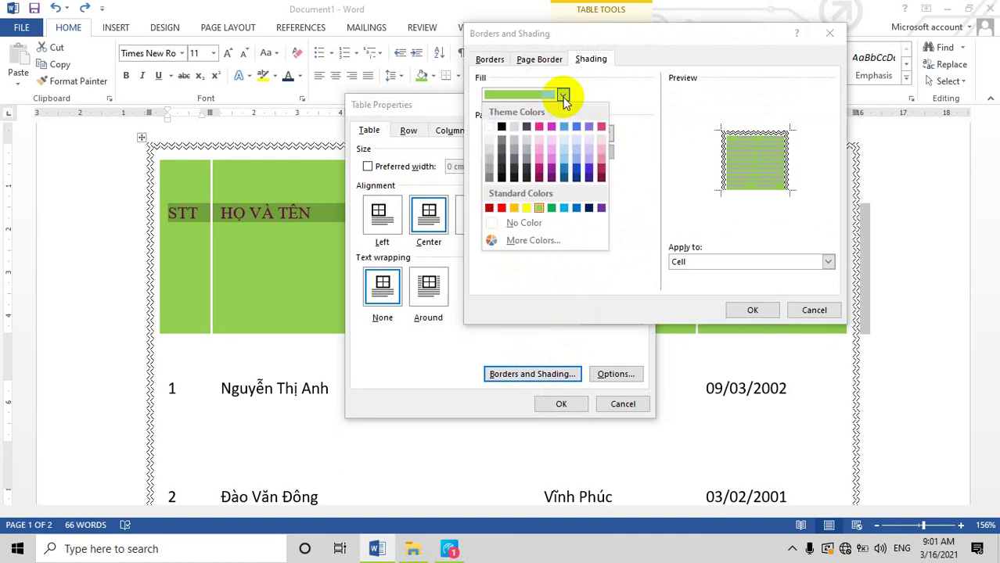
click(551, 164)
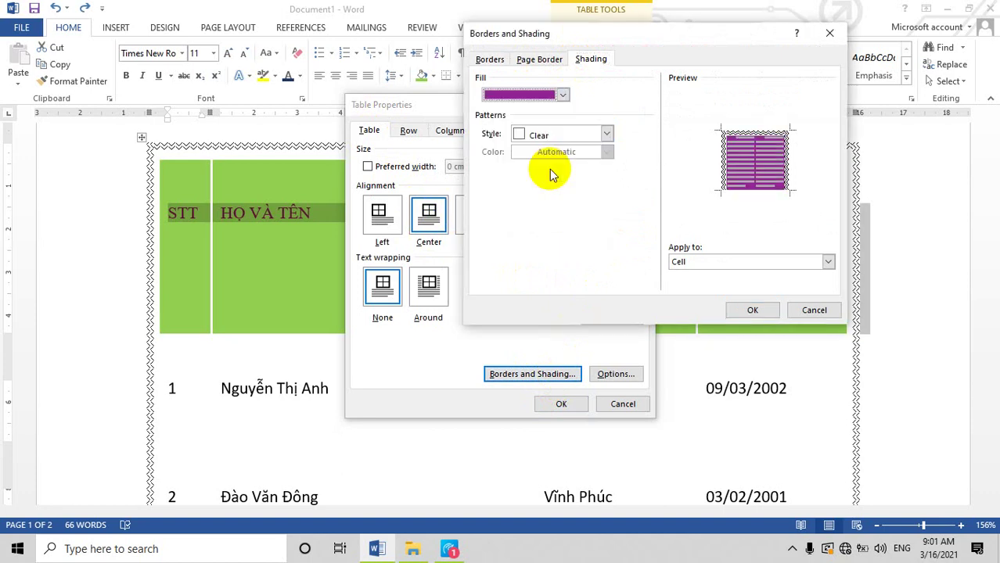
click(563, 95)
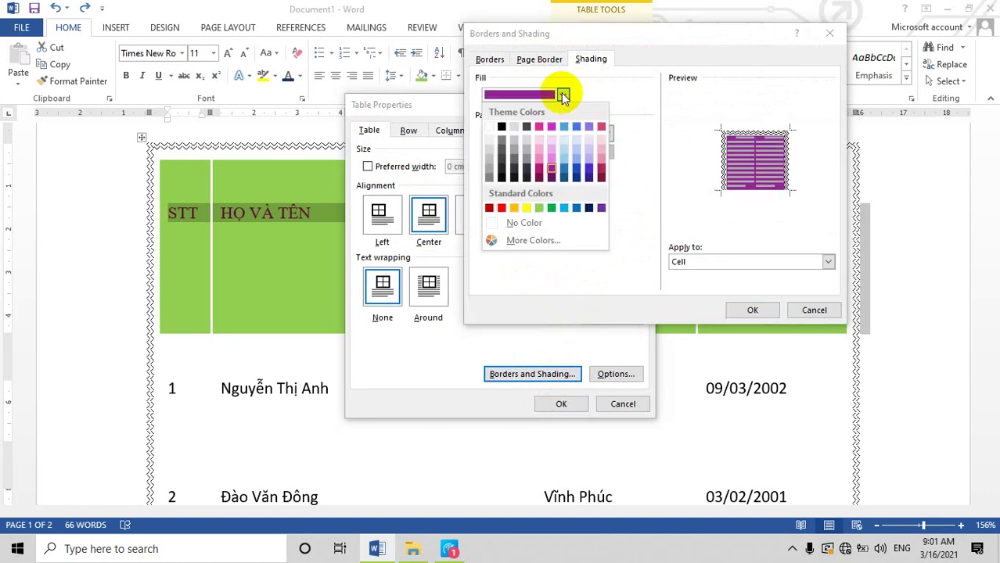
click(541, 138)
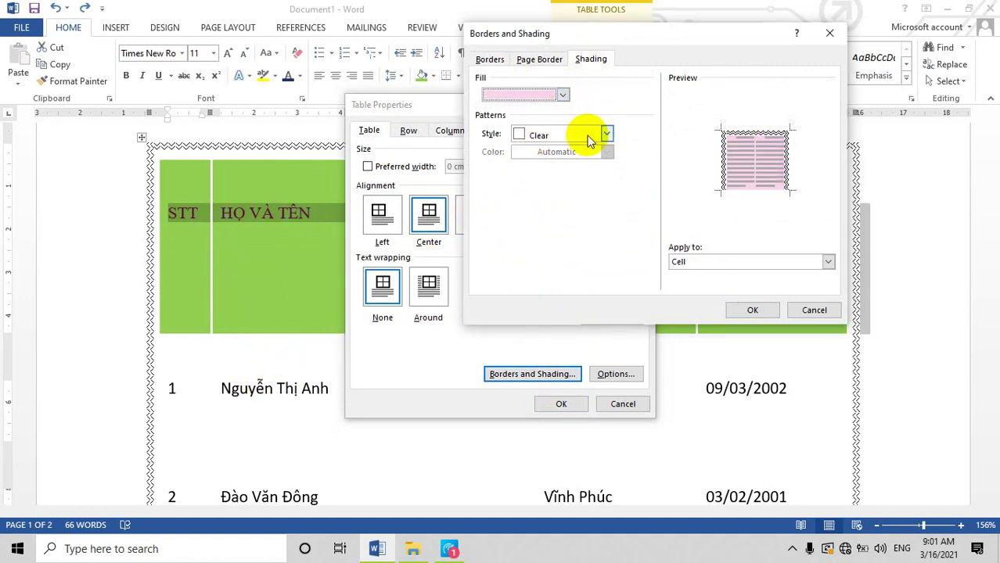
click(519, 137)
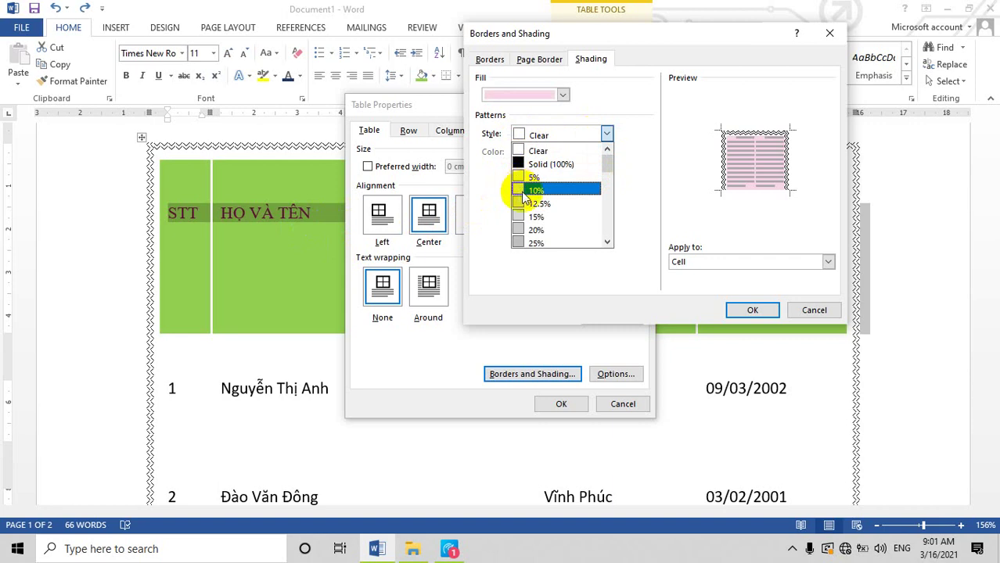
click(524, 192)
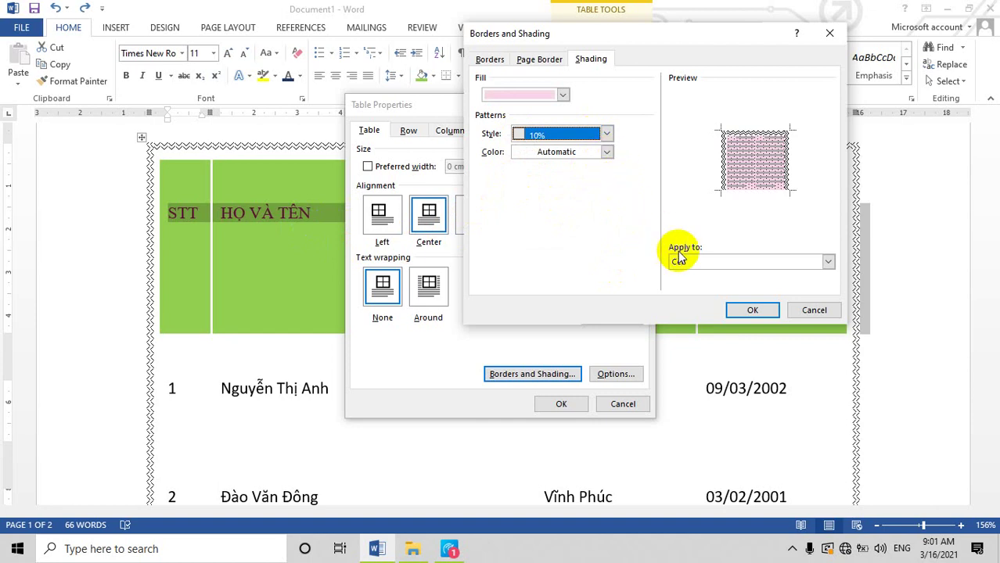
click(752, 310)
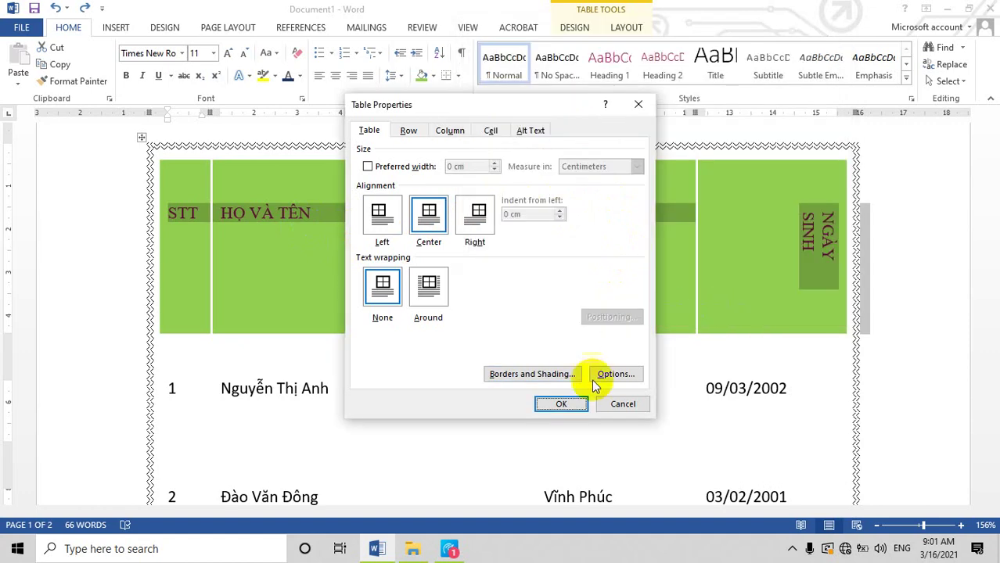
Apply the table changes and deselect to view the pink dotted header row.
click(561, 403)
scroll(297, 238, down, 1)
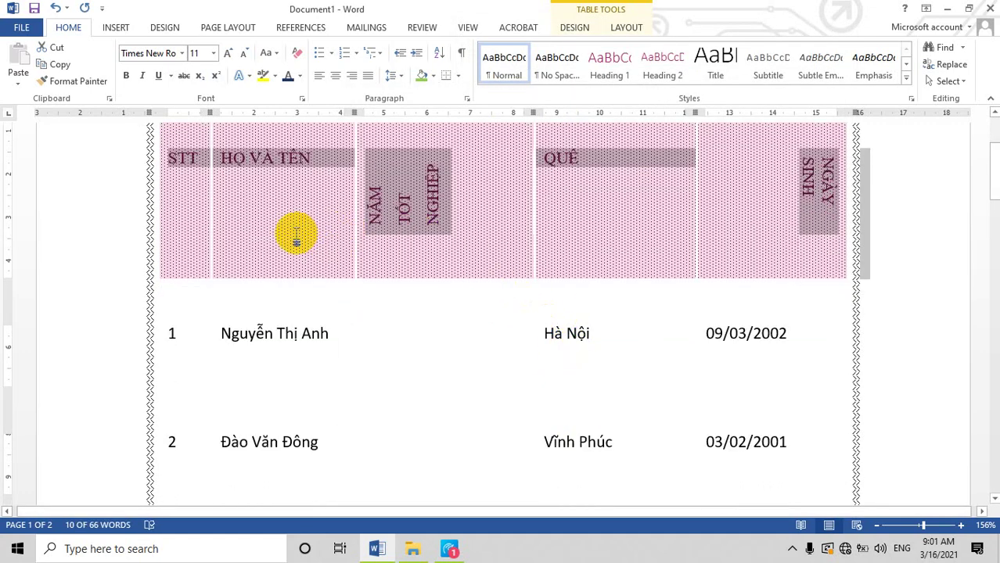
click(270, 217)
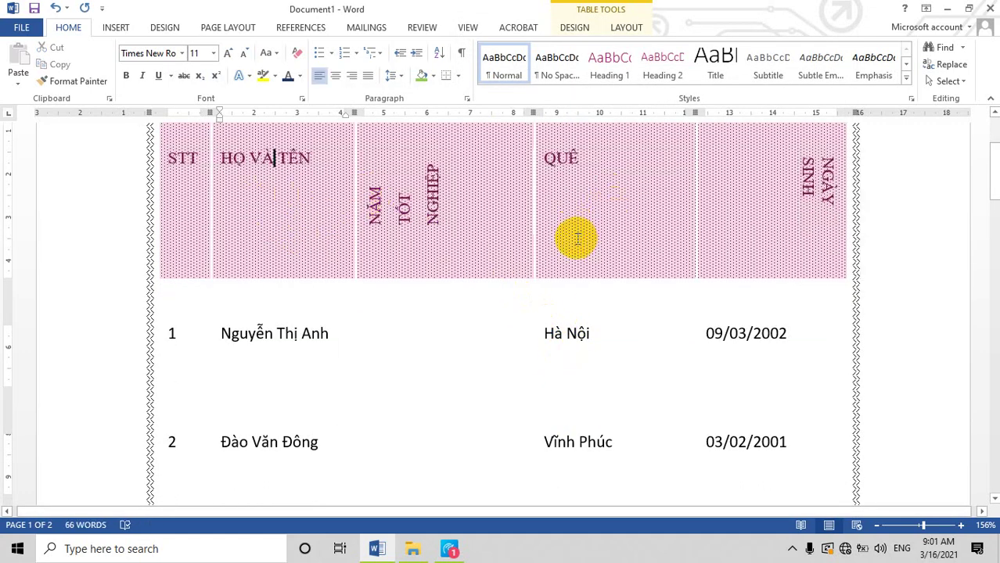
scroll(577, 239, up, 1)
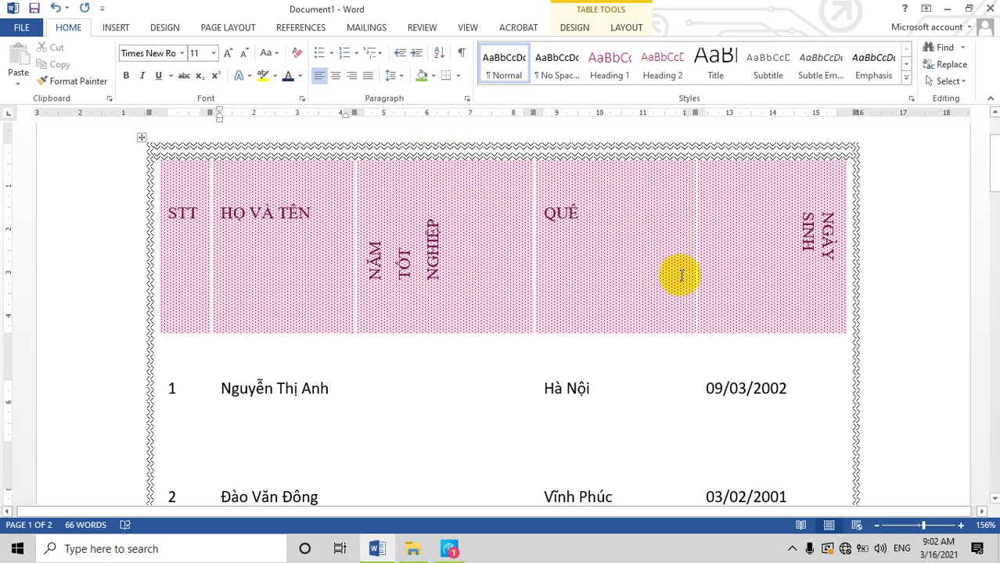
scroll(738, 268, down, 1)
scroll(738, 268, down, 2)
scroll(738, 269, up, 4)
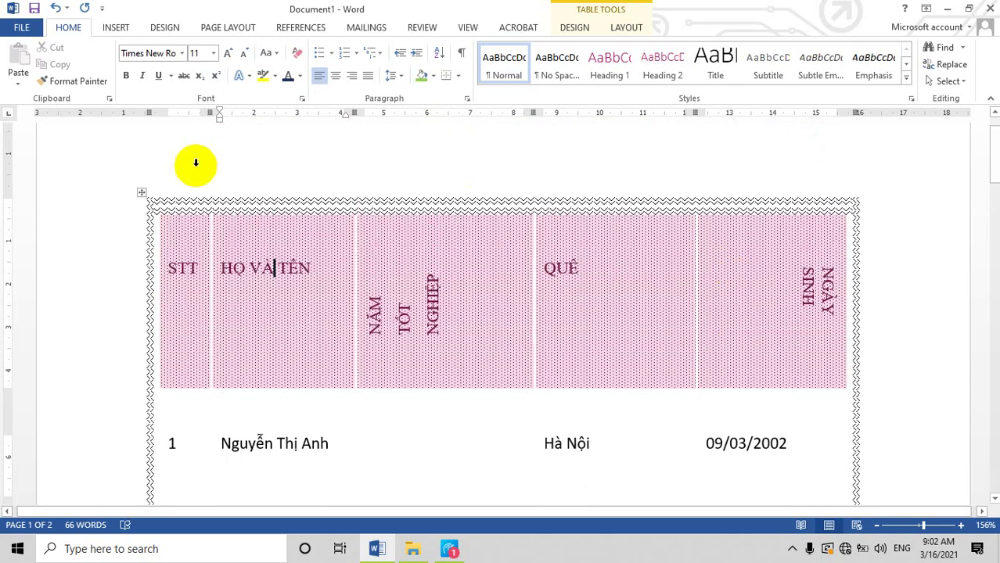
Undo the pink shading and vertical NGÀY SINH text, restoring the green header and grid borders.
click(177, 162)
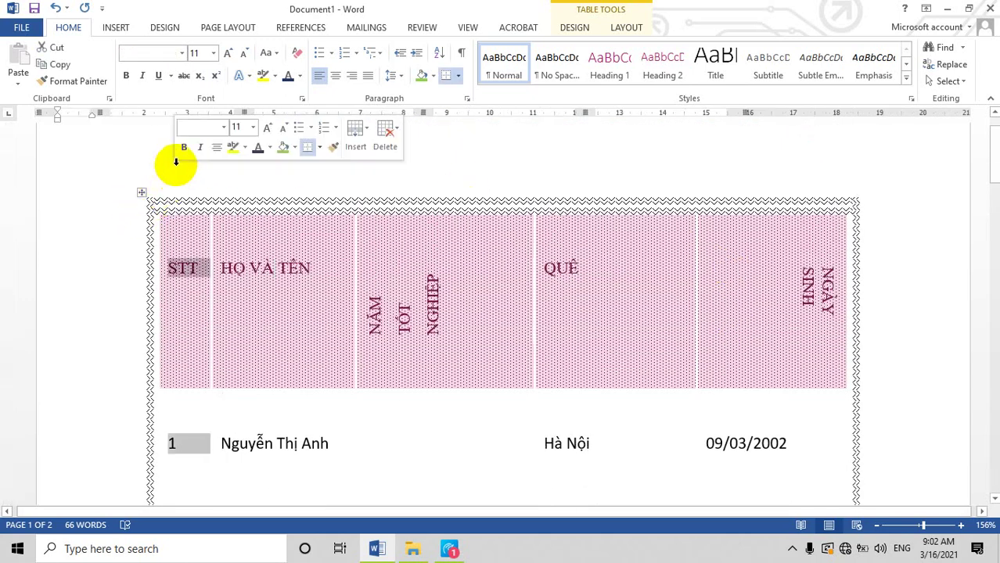
key(ctrl+a)
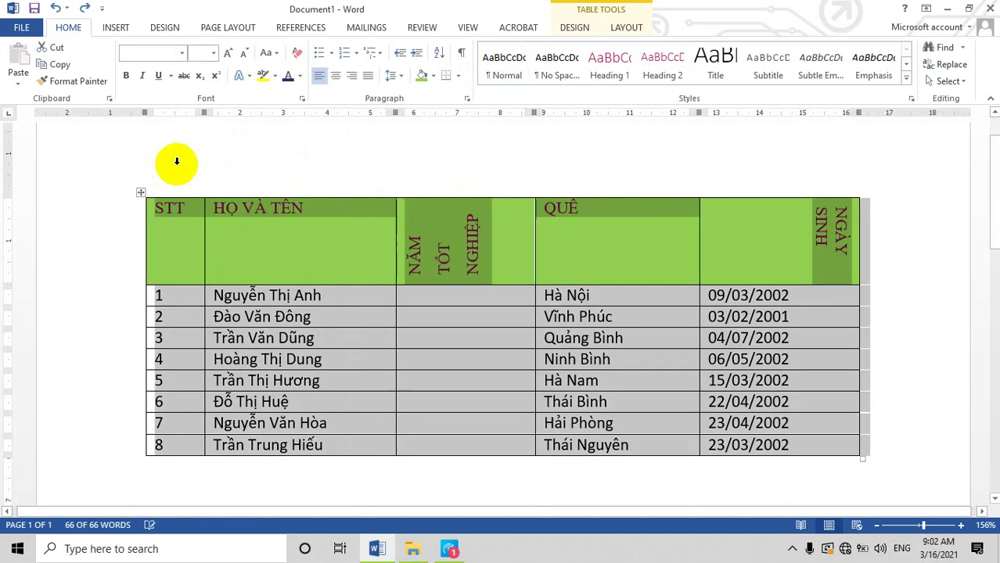
key(ctrl+z)
key(ctrl+z)
key(ctrl+z)
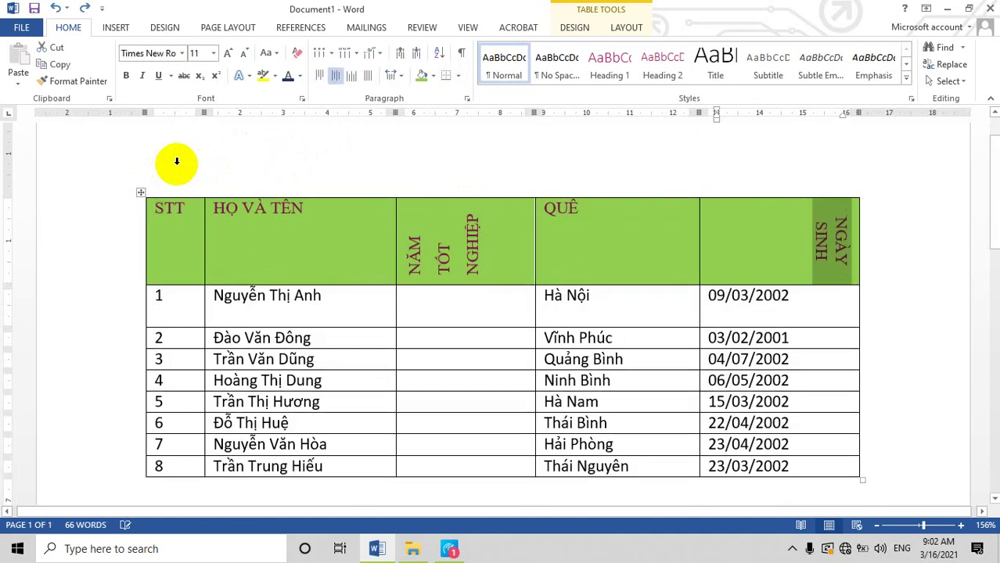
key(ctrl+z)
key(ctrl+z)
key(ctrl+z)
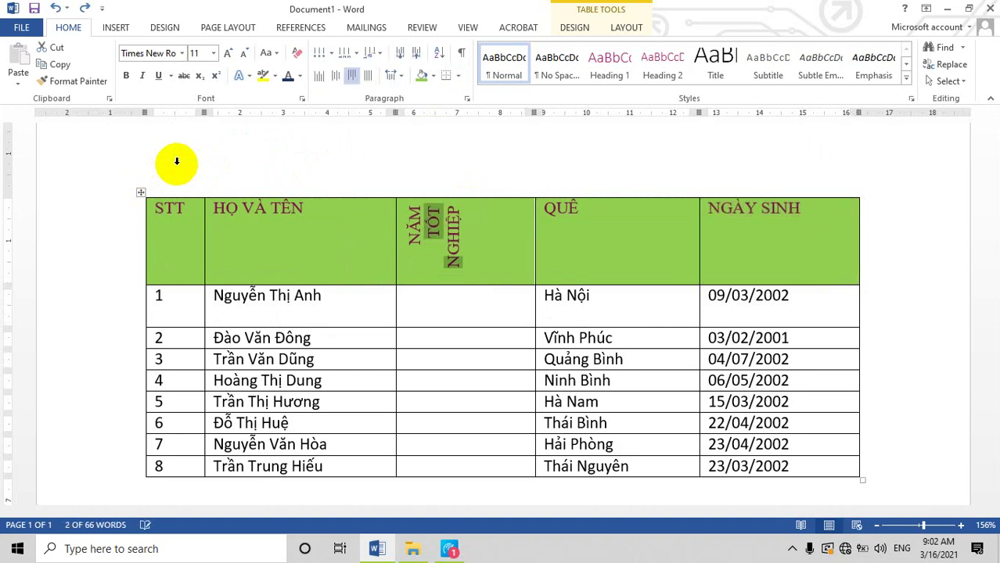
key(ctrl+z)
key(ctrl+z)
key(ctrl+z)
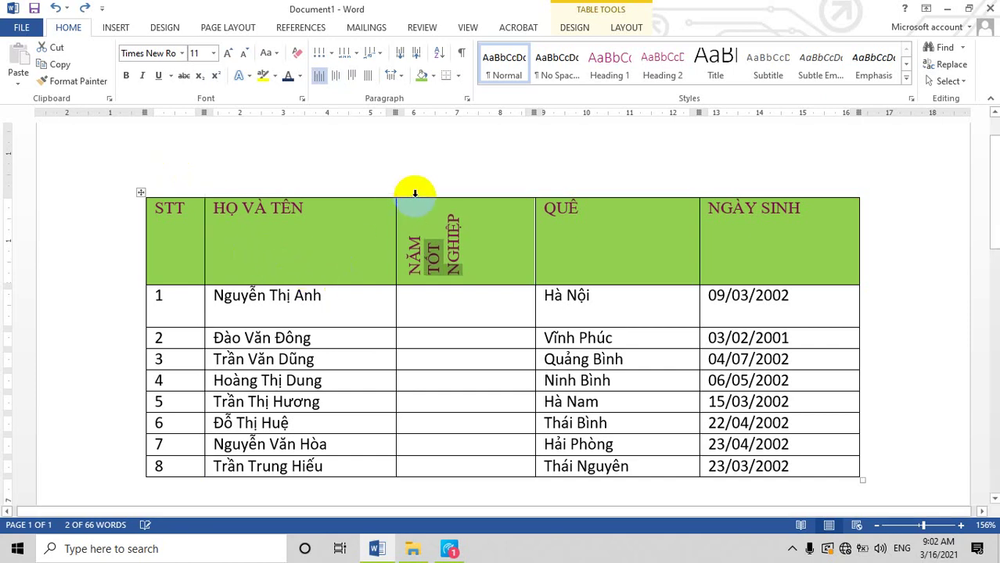
Delete the NĂM TỐT NGHIỆP column and shorten the first data row by dragging its border up.
click(459, 197)
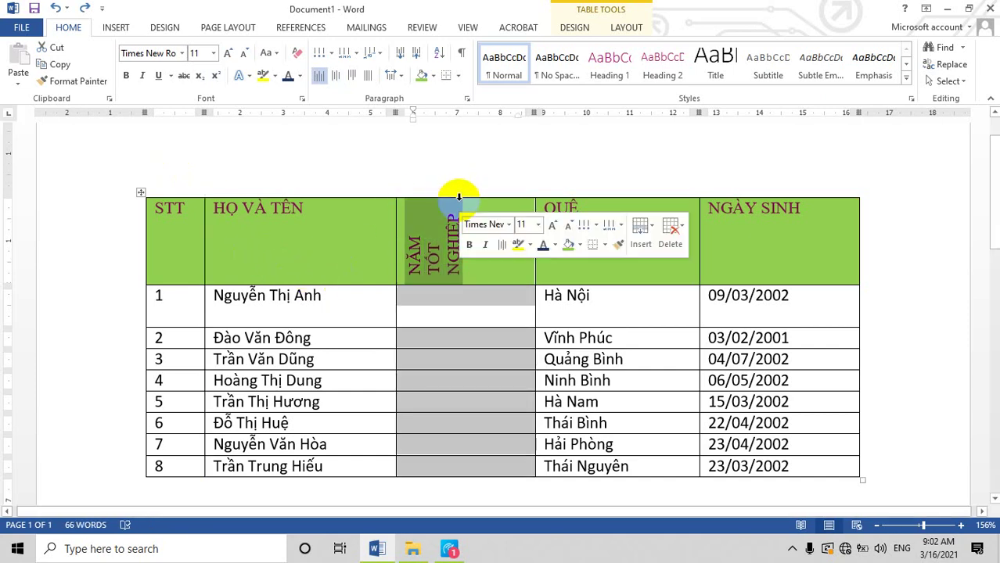
right_click(458, 200)
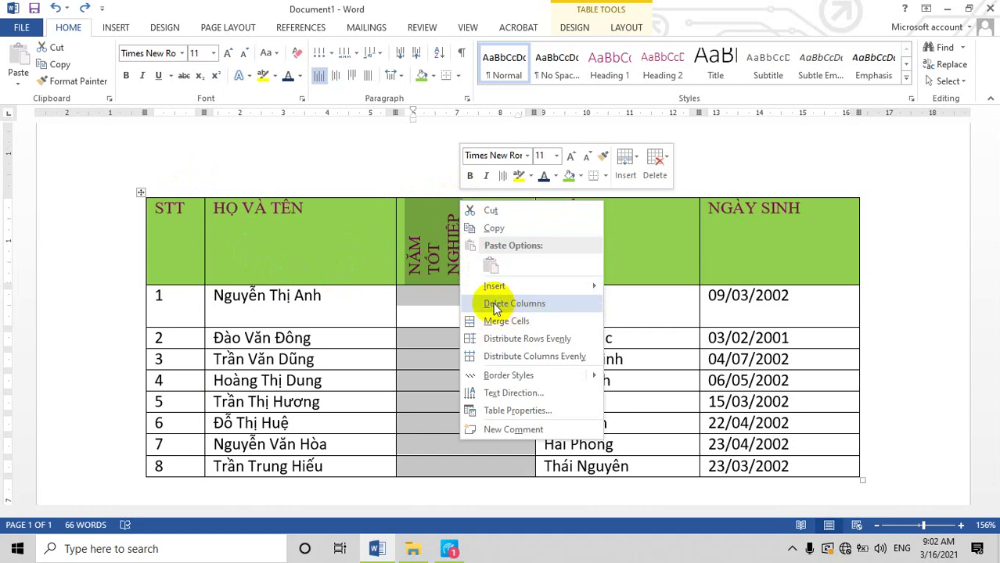
click(489, 303)
scroll(745, 209, down, 1)
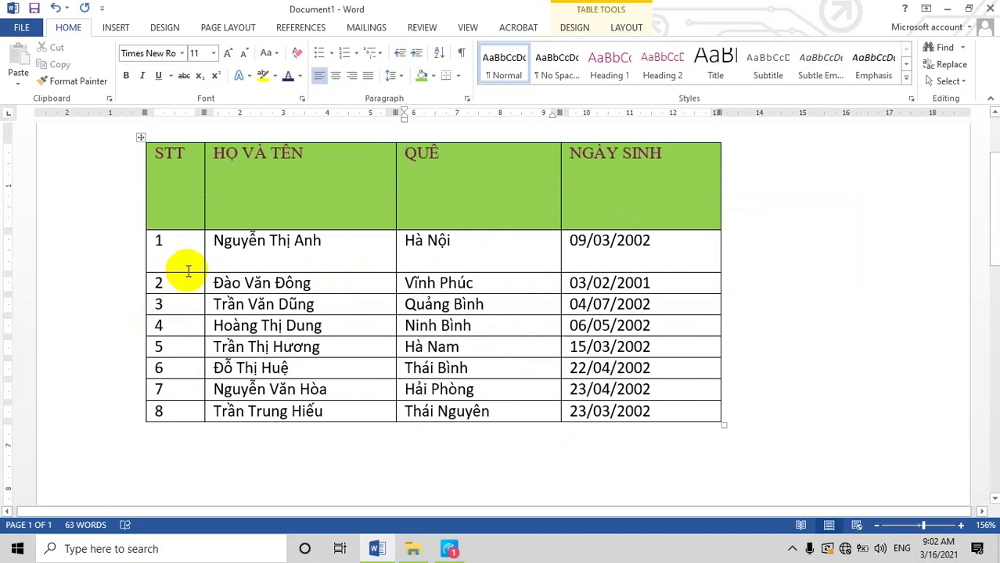
drag(187, 272, 187, 260)
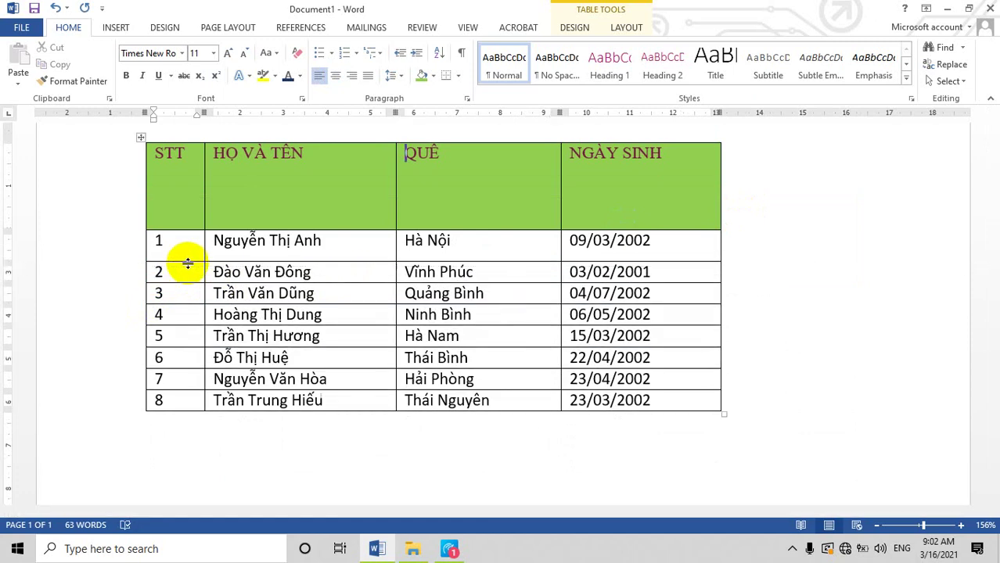
Save the document to the Desktop as DANH SACH SINH VIEN.
click(27, 30)
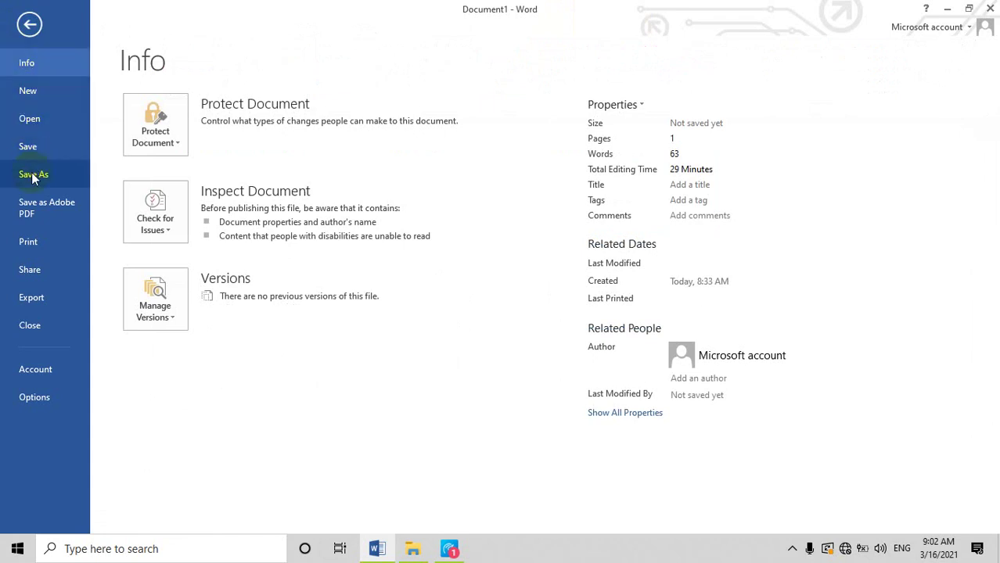
click(32, 173)
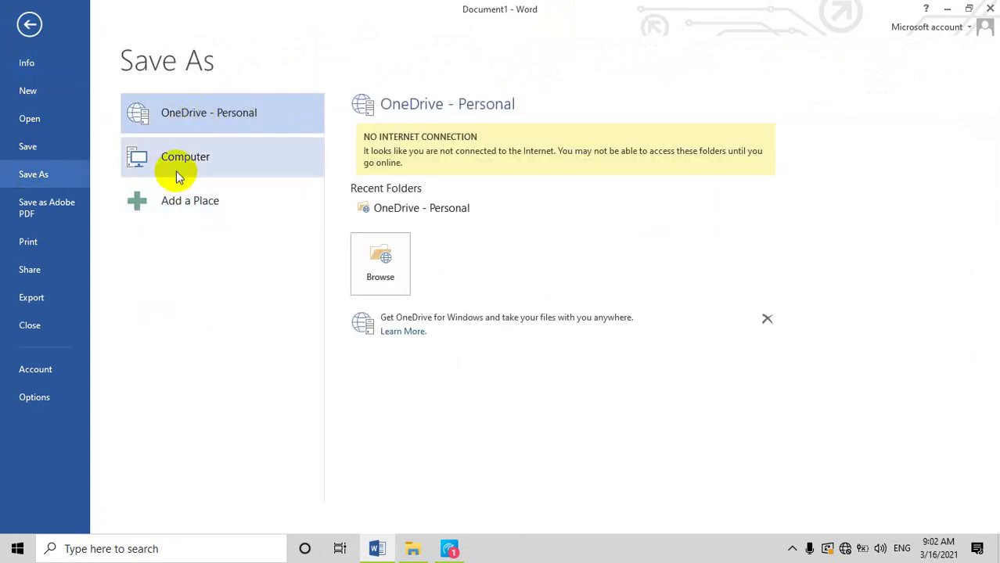
click(193, 161)
click(389, 161)
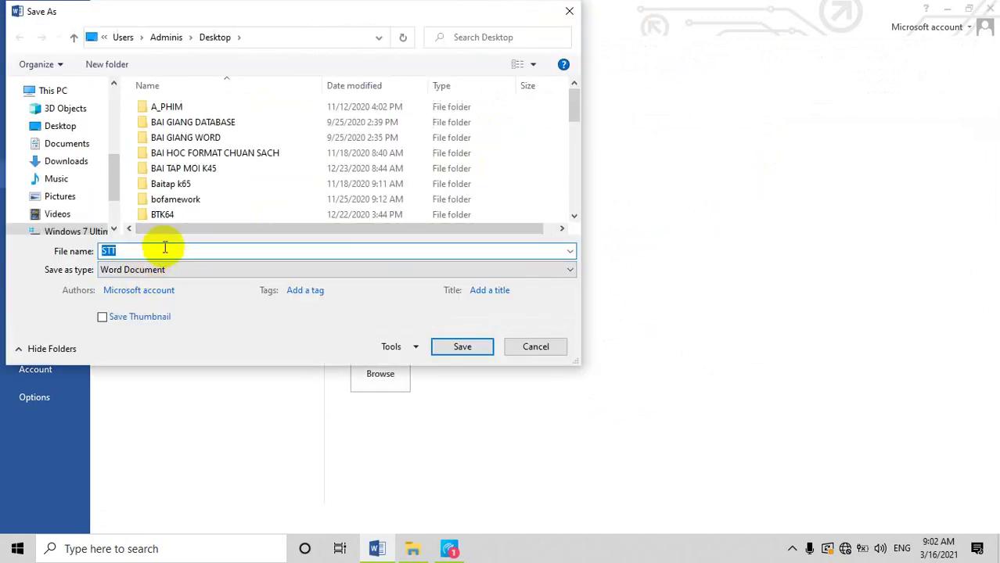
key(BackSpace)
text(DANH SACH)
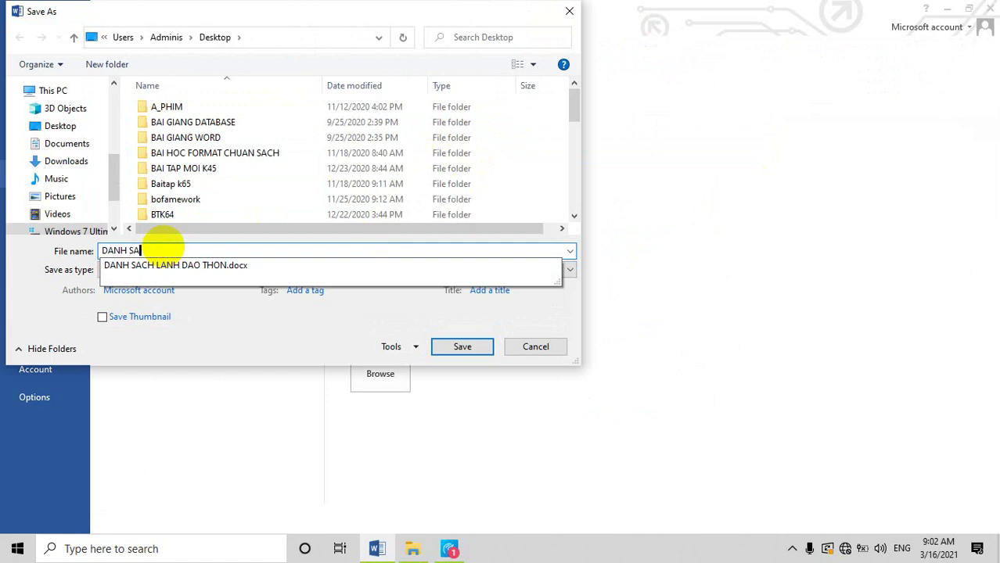
text( S)
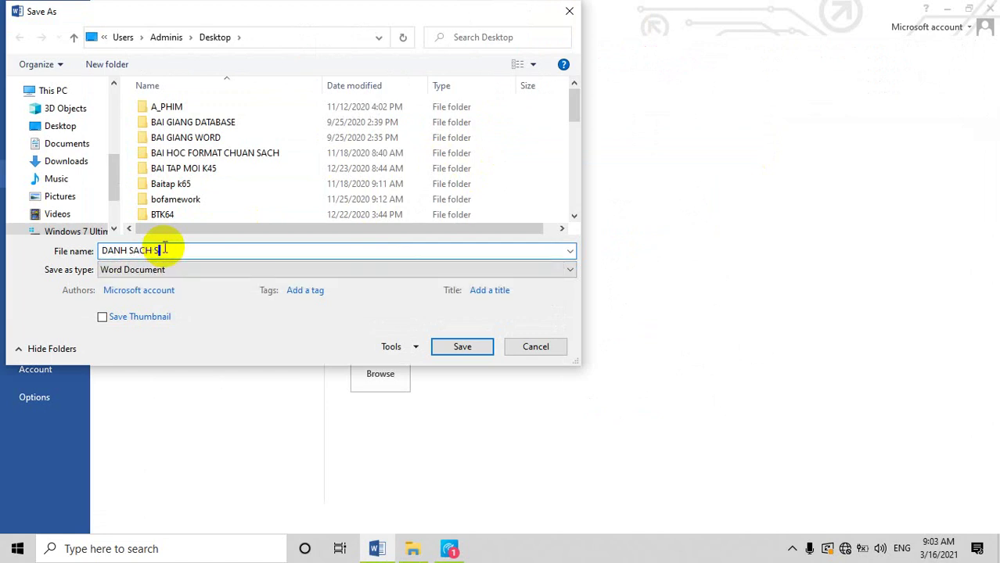
text(INH VIEN)
click(459, 349)
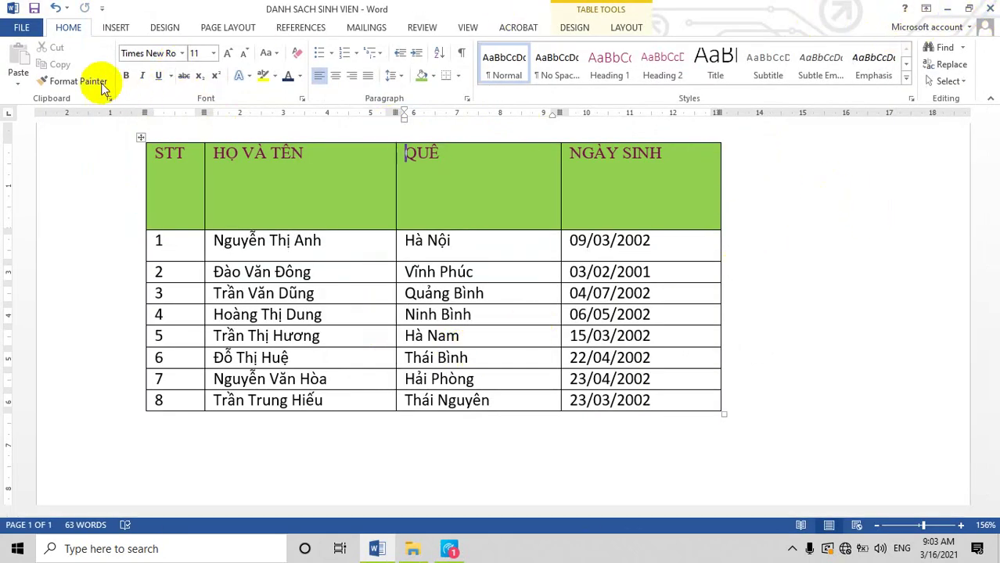
Close the saved document and create a new blank document.
click(25, 27)
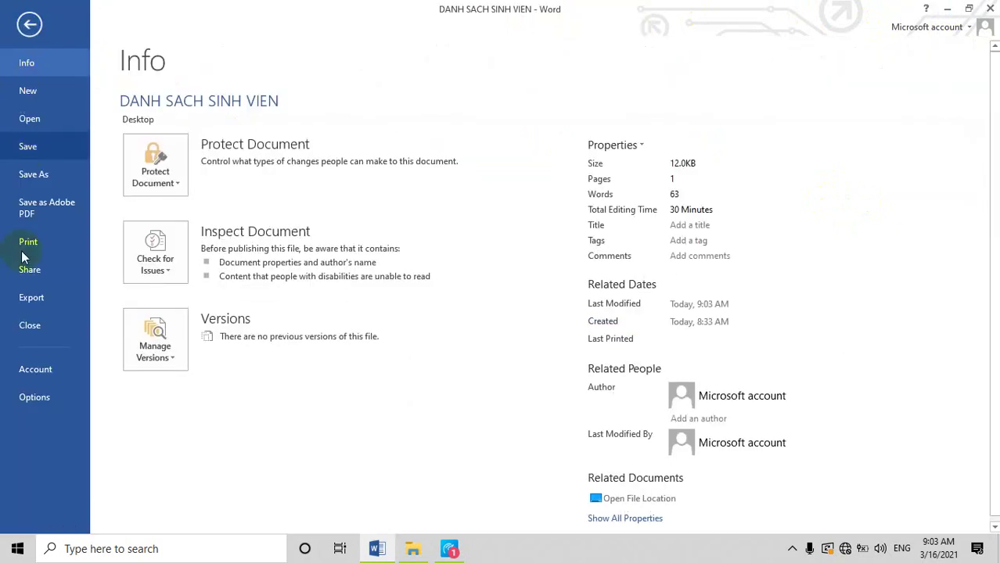
click(25, 330)
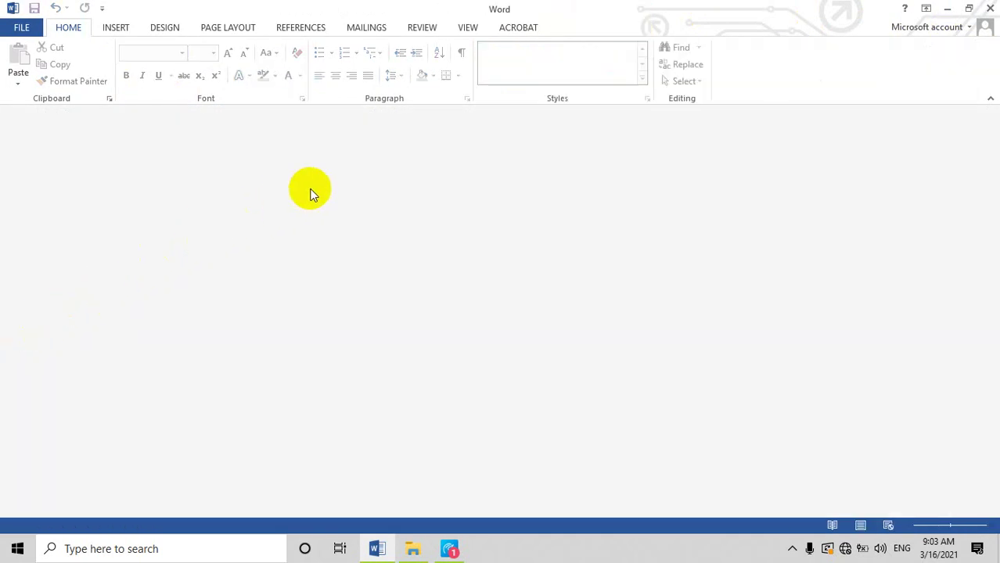
click(29, 33)
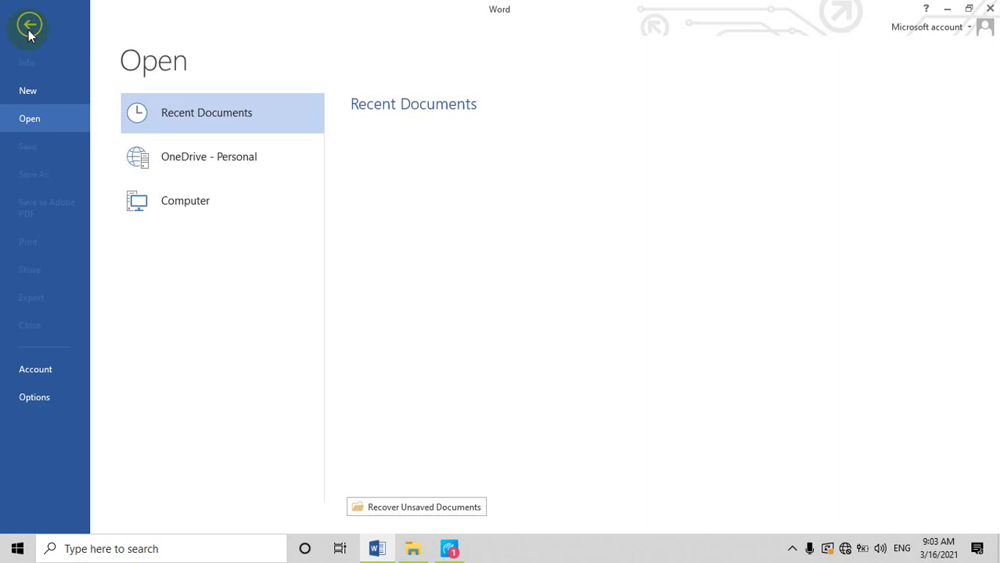
click(31, 91)
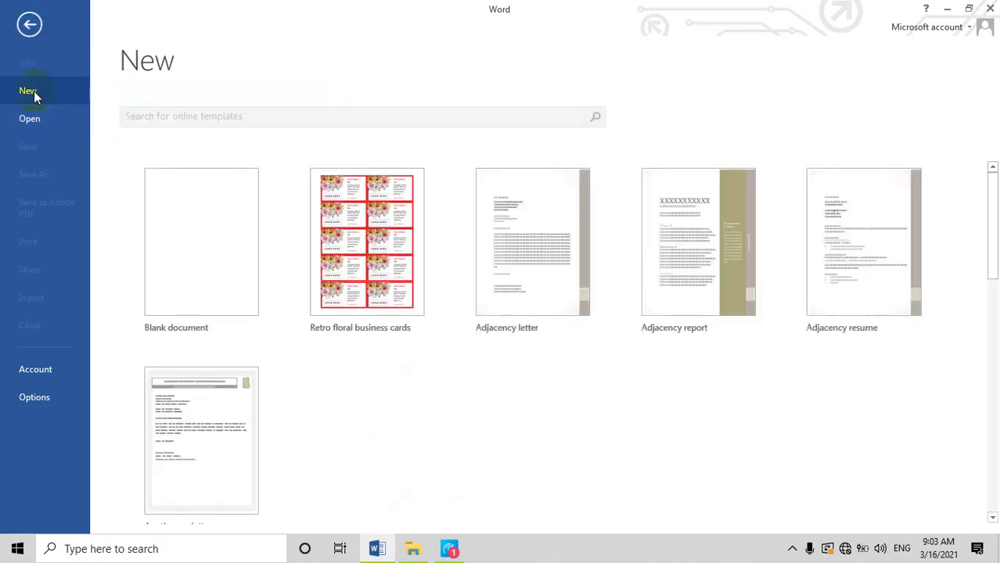
click(202, 235)
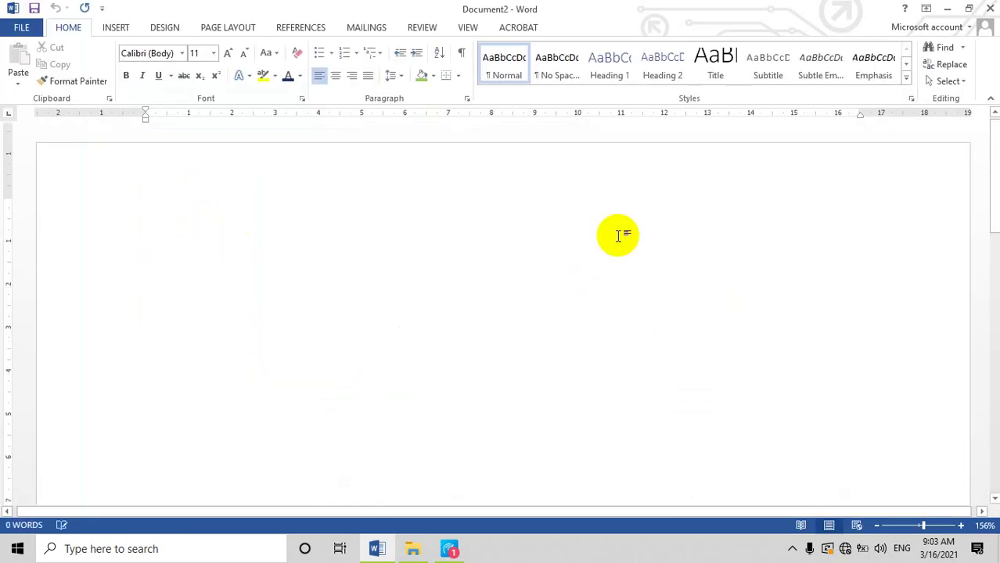
Zoom out to 87% so the whole first page of Document2 is visible.
scroll(619, 235, down, 5)
scroll(621, 237, down, 5)
scroll(620, 237, up, 5)
scroll(621, 237, up, 5)
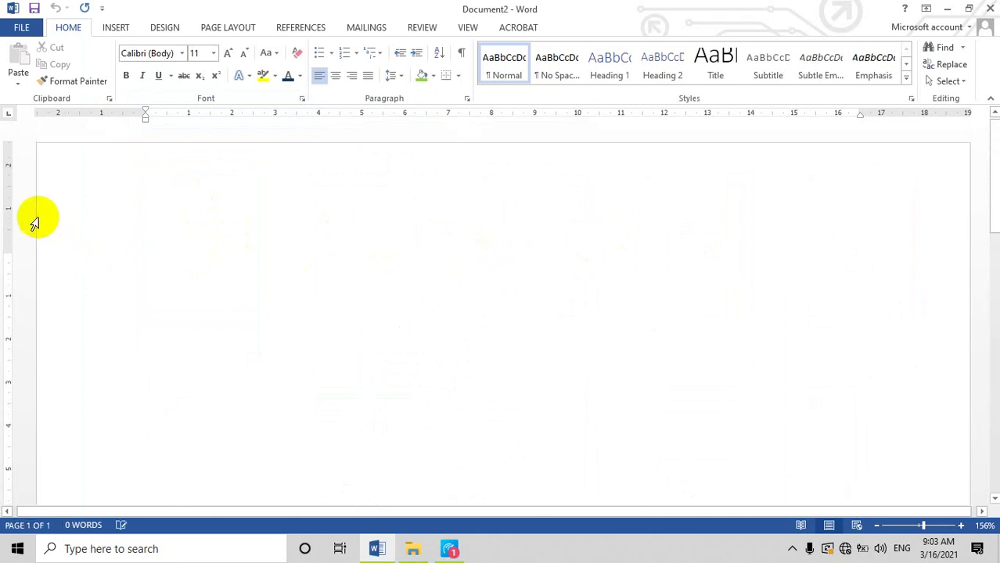
scroll(298, 235, down, 1)
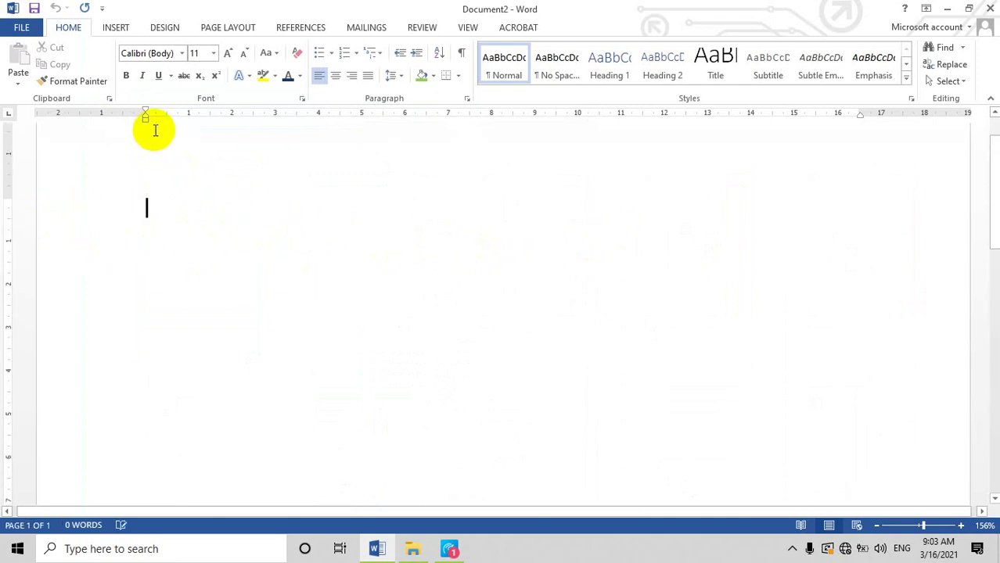
drag(924, 525, 914, 525)
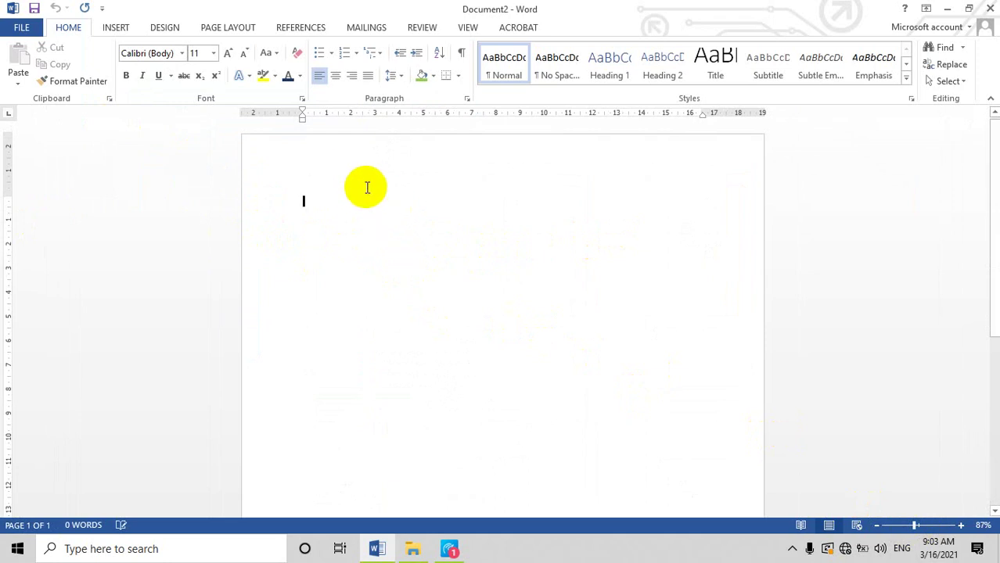
Insert a 2x1 table and type ĐẠI HỌC XÃ HỘI NHÂN VĂN in the left cell.
click(115, 29)
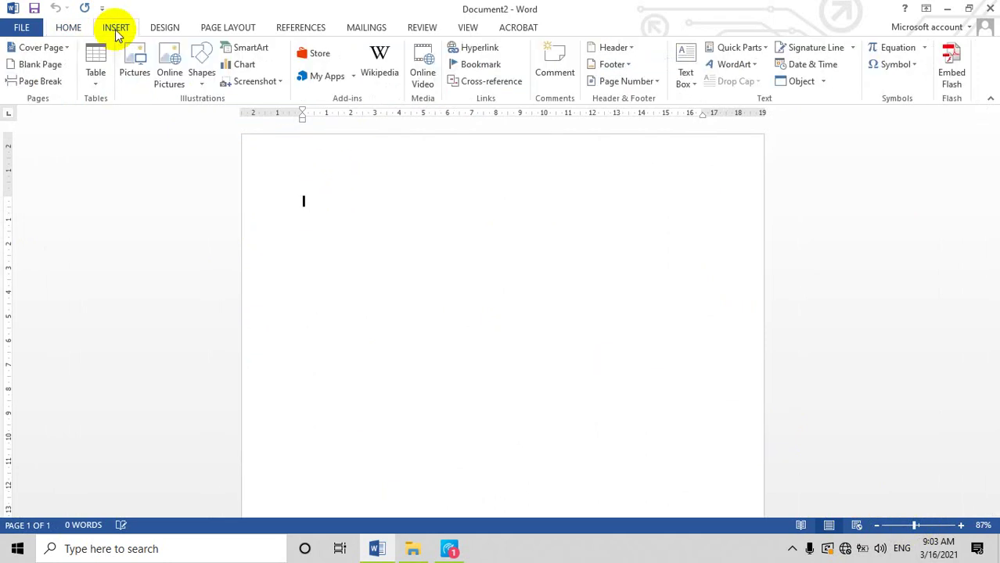
click(97, 64)
click(104, 117)
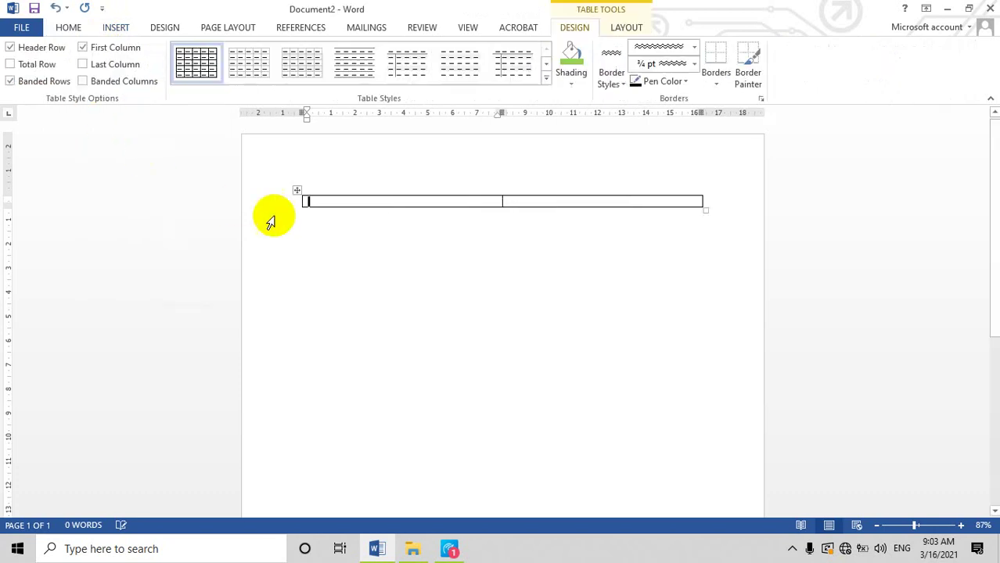
text(Đ)
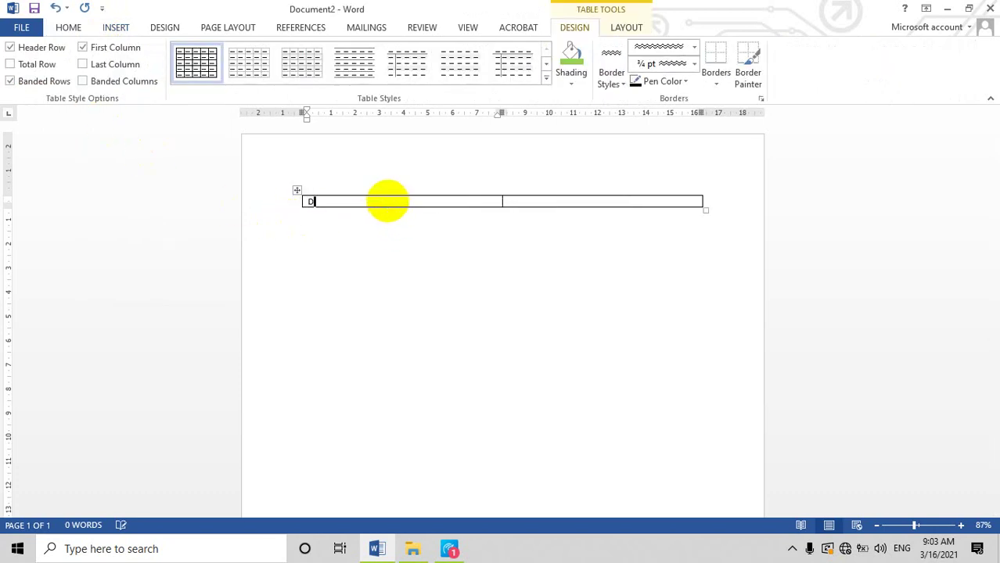
text(A)
text(HOC)
text( S)
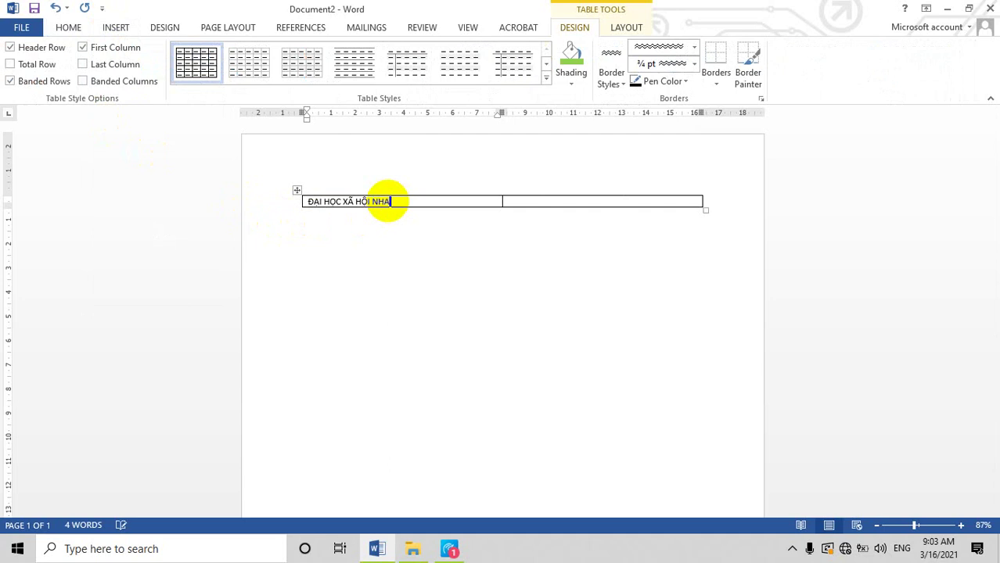
text(an va)
Type the two-line national motto in the right cell, correcting typos along the way.
key(Tab)
text(C)
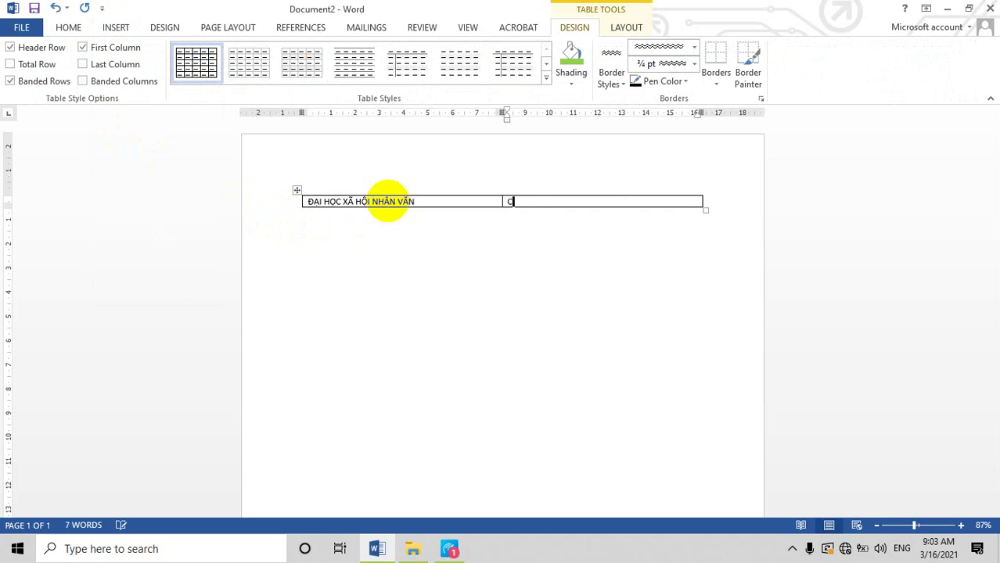
text(on)
text(fxa)
text(oij )
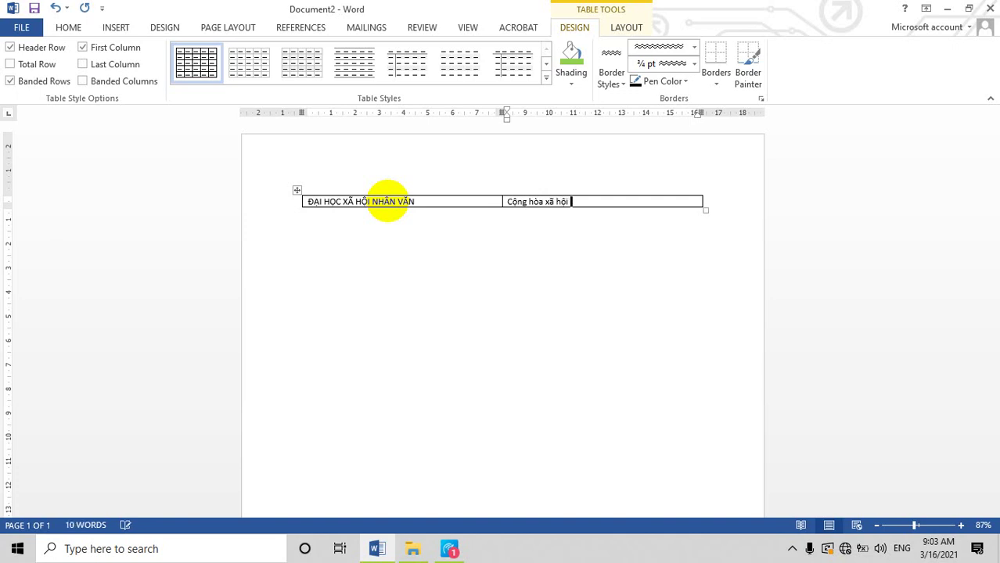
text(chur nghia)
text(nam)
key(BackSpace)
key(BackSpace)
key(BackSpace)
key(BackSpace)
key(BackSpace)
text(am)
key(Return)
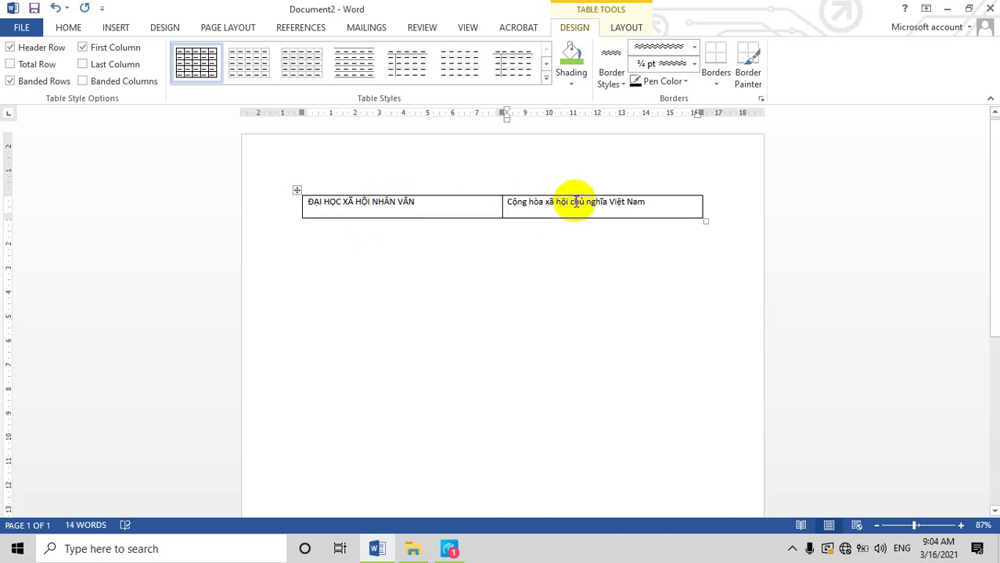
text(Độc lập-Tự Do)
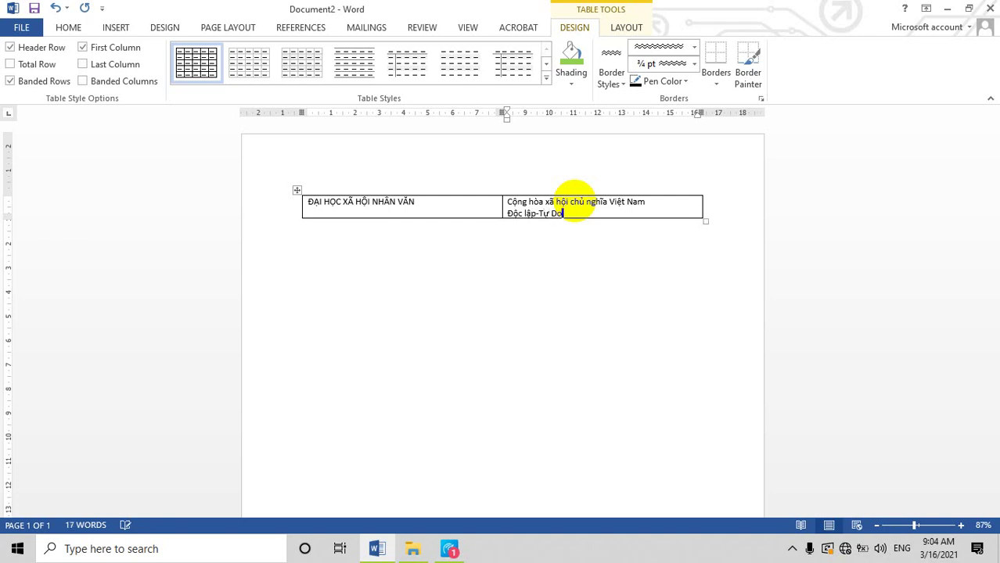
key(BackSpace)
key(BackSpace)
text(d)
text(Han)
text(hu)
Add a second left-cell line reading Khoa Thông tin Thư viện.
click(442, 202)
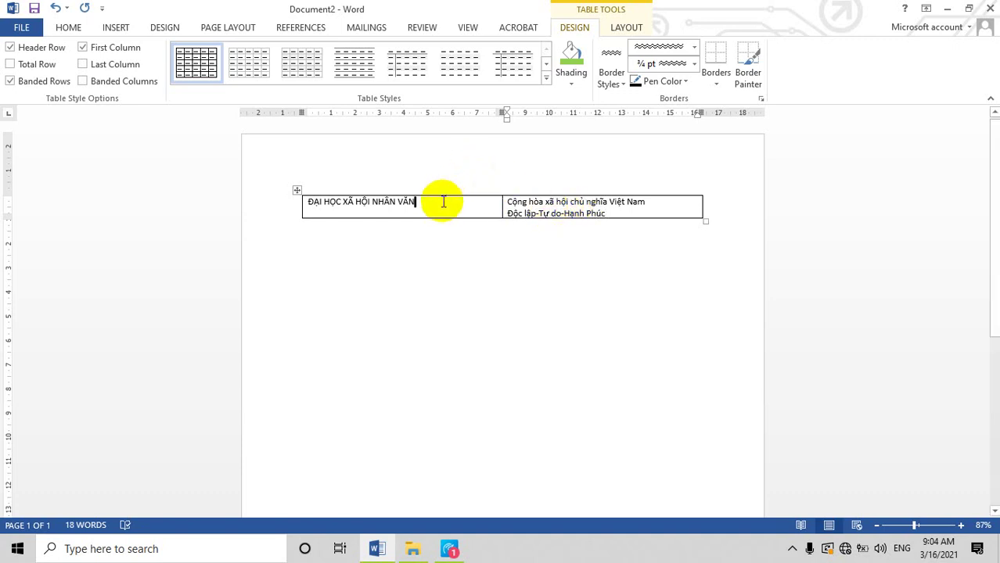
key(Return)
text(Khoa Th)
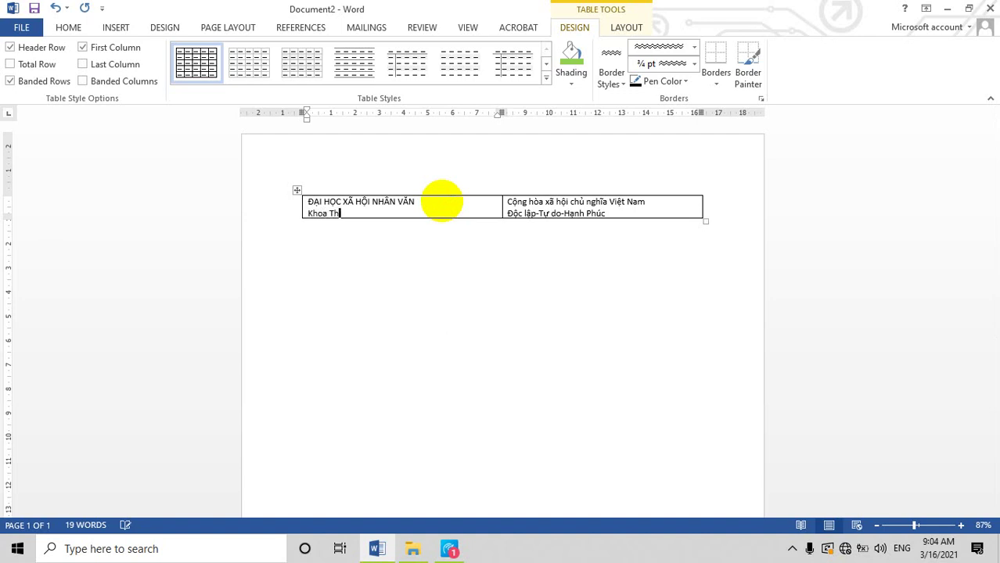
text(ông t)
text(in Thư viện)
click(68, 27)
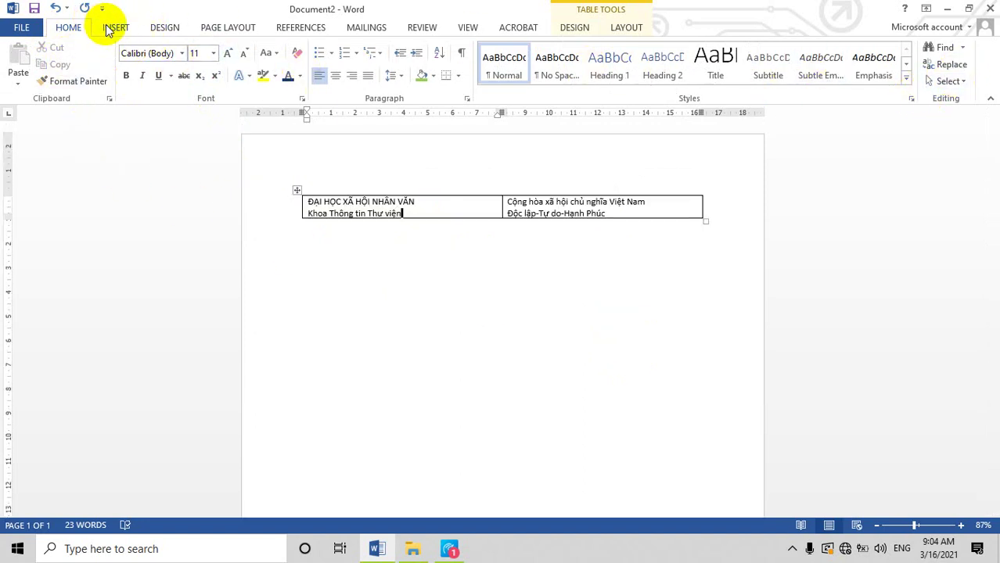
Set the left cell's two lines to Times New Roman and centre them.
click(182, 53)
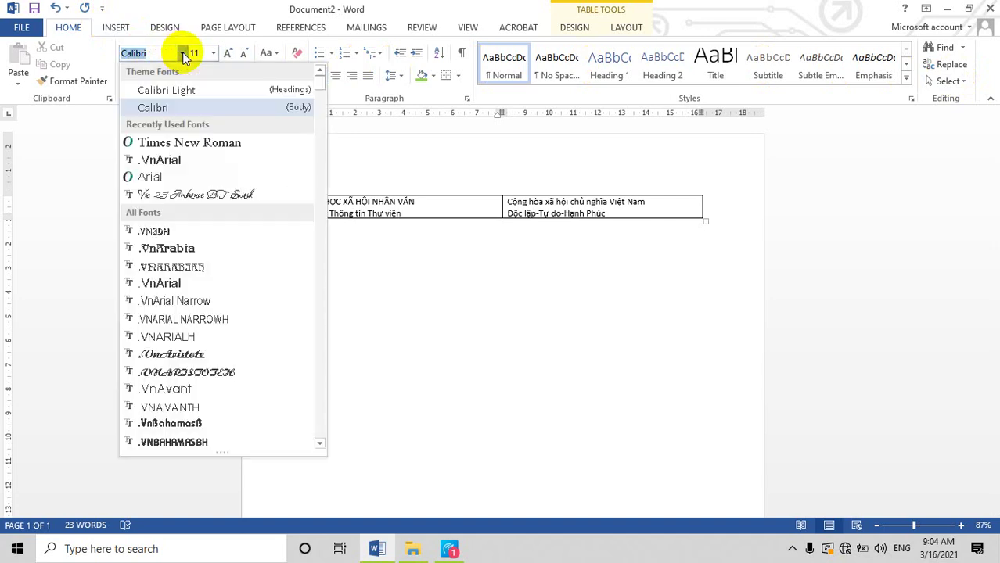
click(171, 142)
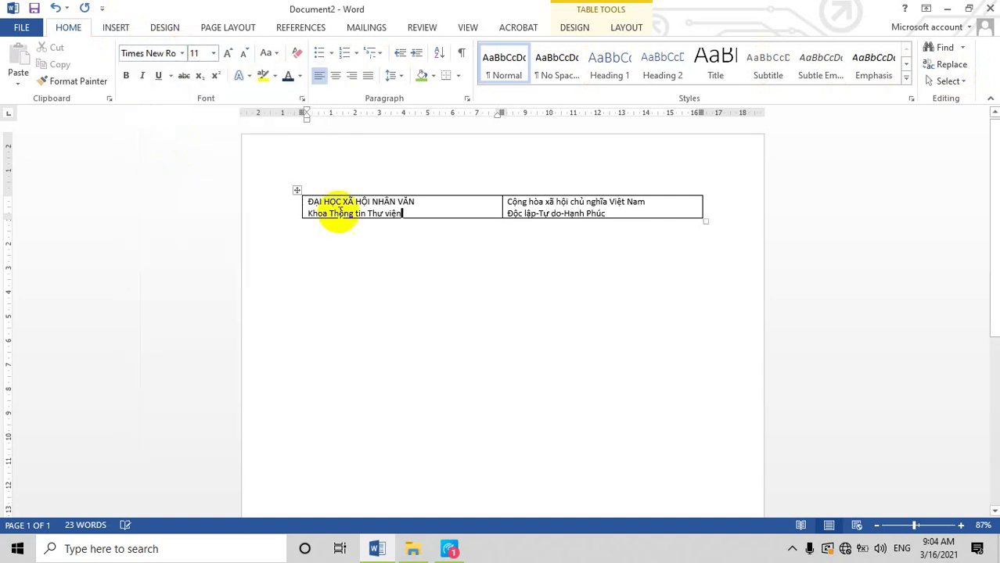
drag(422, 206, 302, 201)
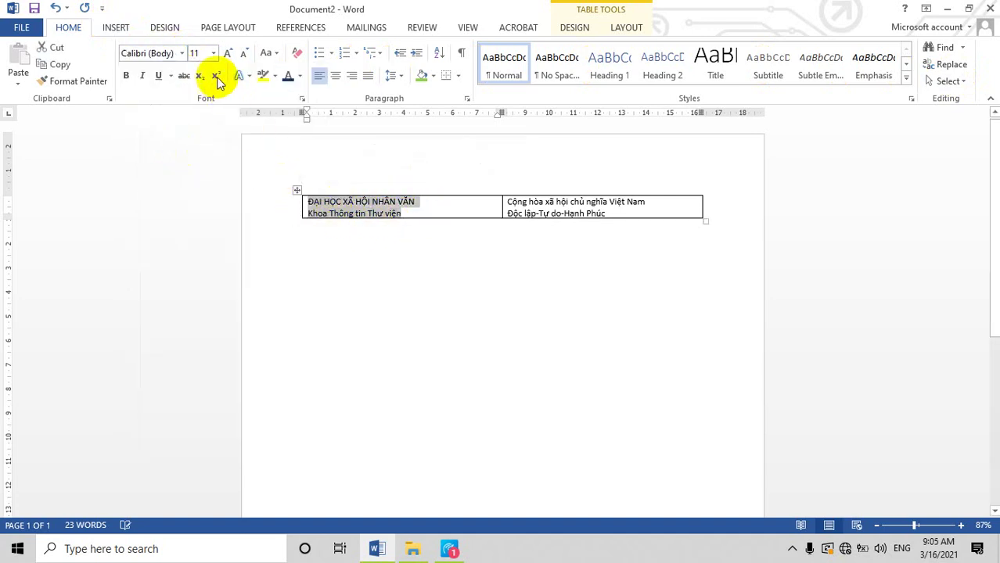
click(183, 54)
click(172, 141)
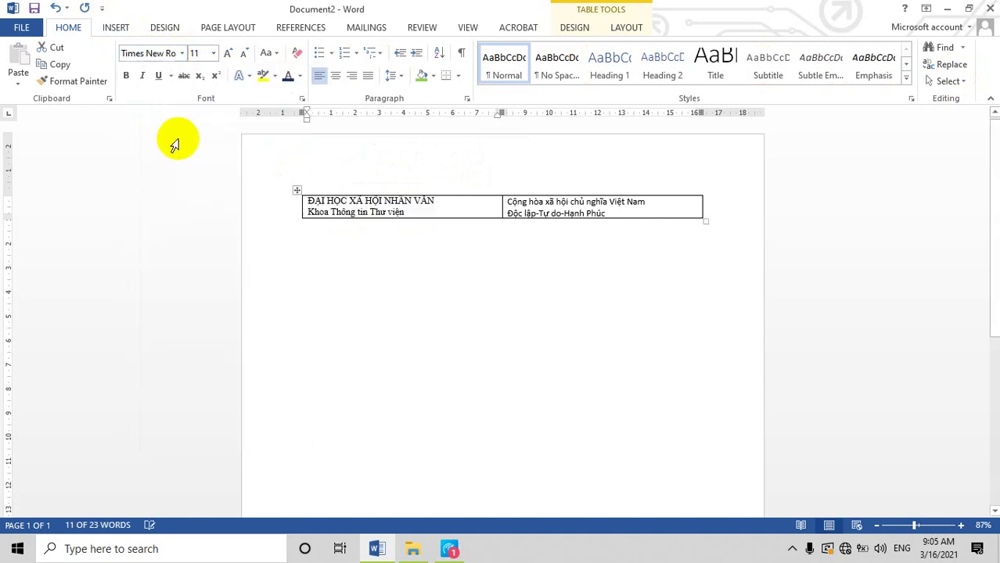
click(336, 75)
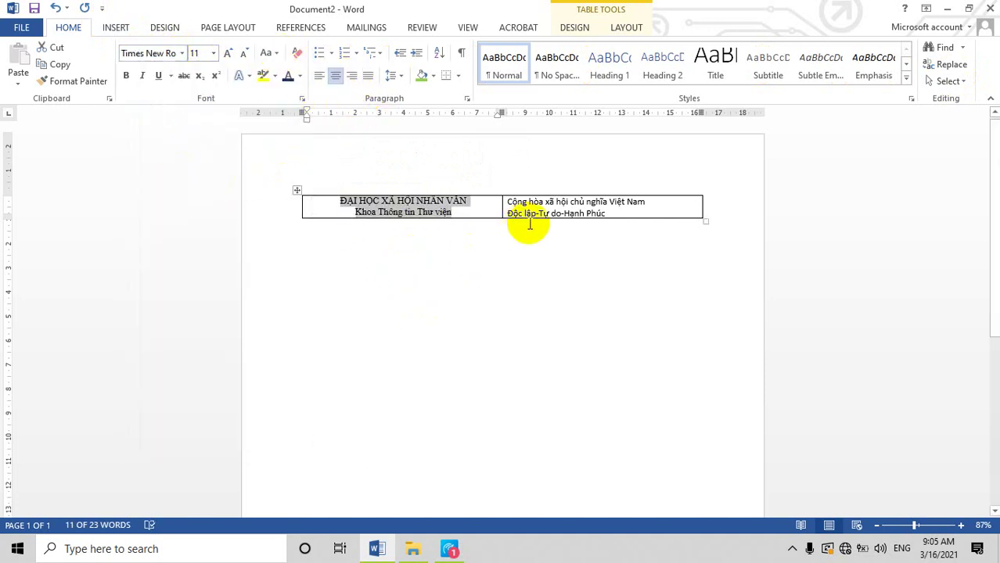
Set the right cell's motto text to Times New Roman, size 13.
drag(506, 202, 604, 215)
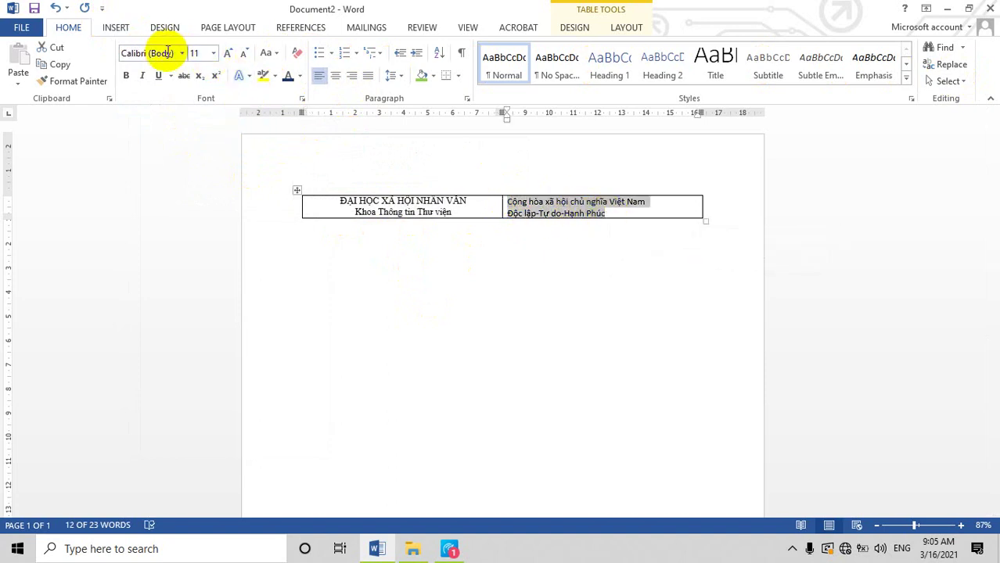
click(181, 57)
click(160, 139)
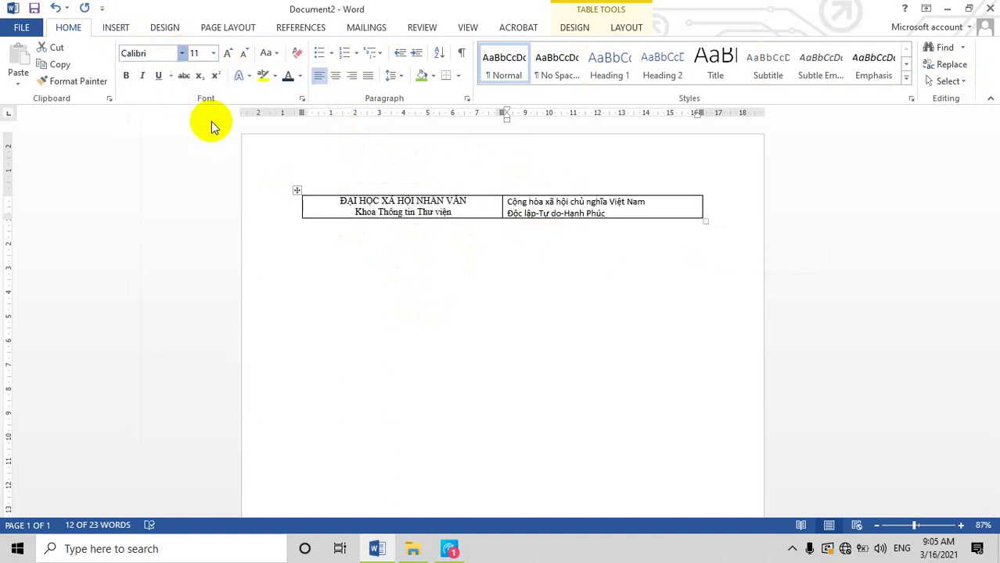
click(214, 55)
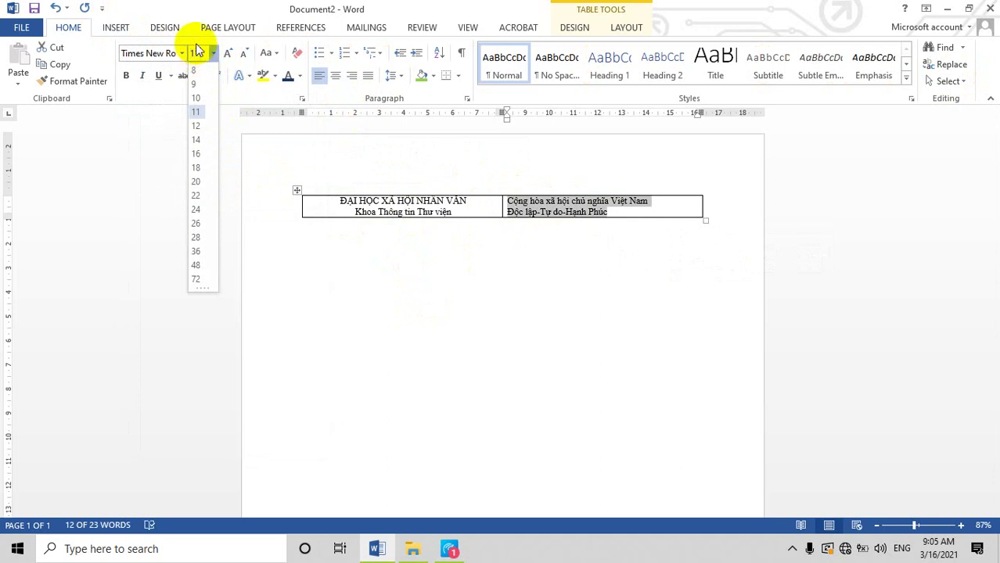
key(BackSpace)
text(3)
key(Return)
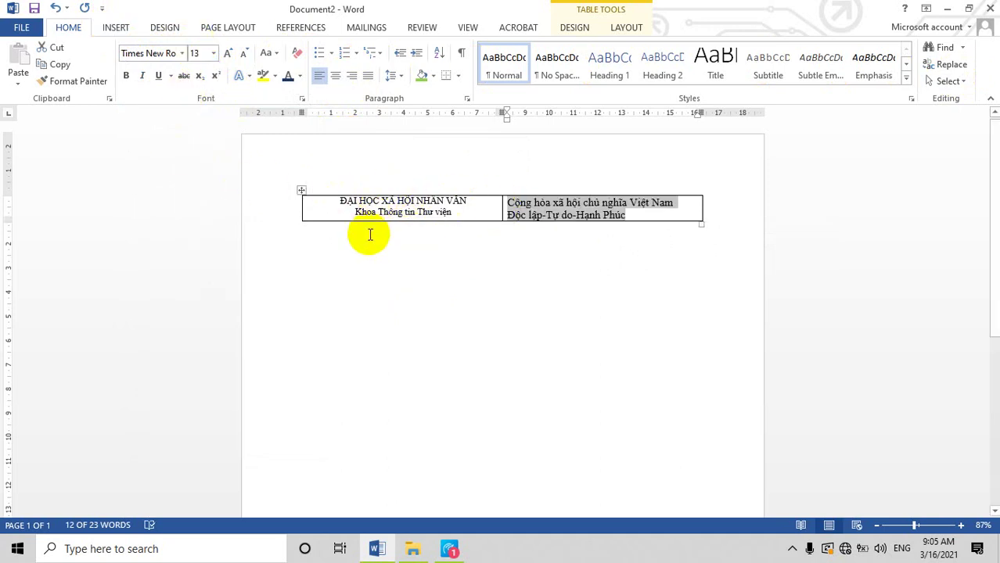
Give the header table 1.4 multiple line spacing and narrow its left column on the ruler.
drag(330, 198, 667, 230)
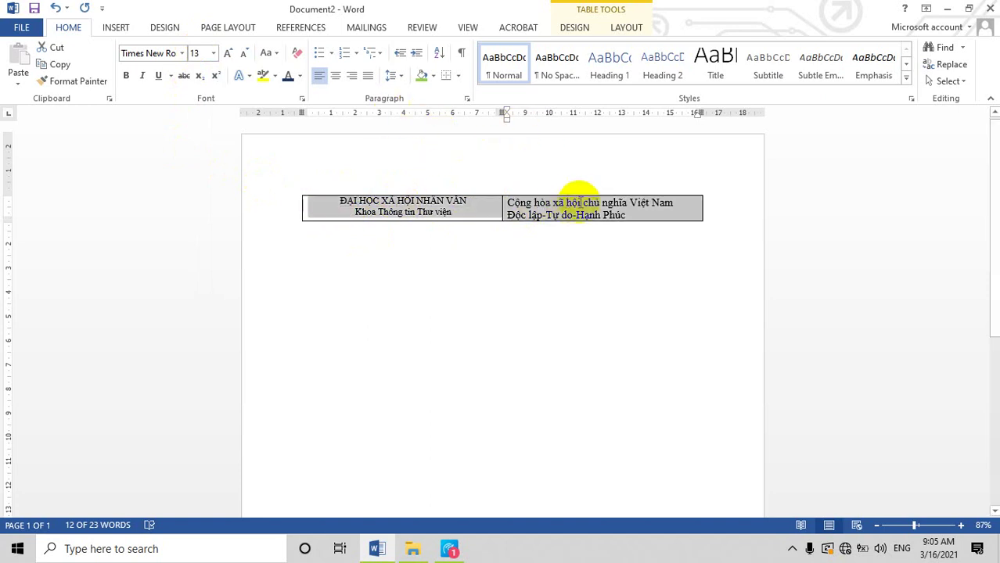
click(467, 95)
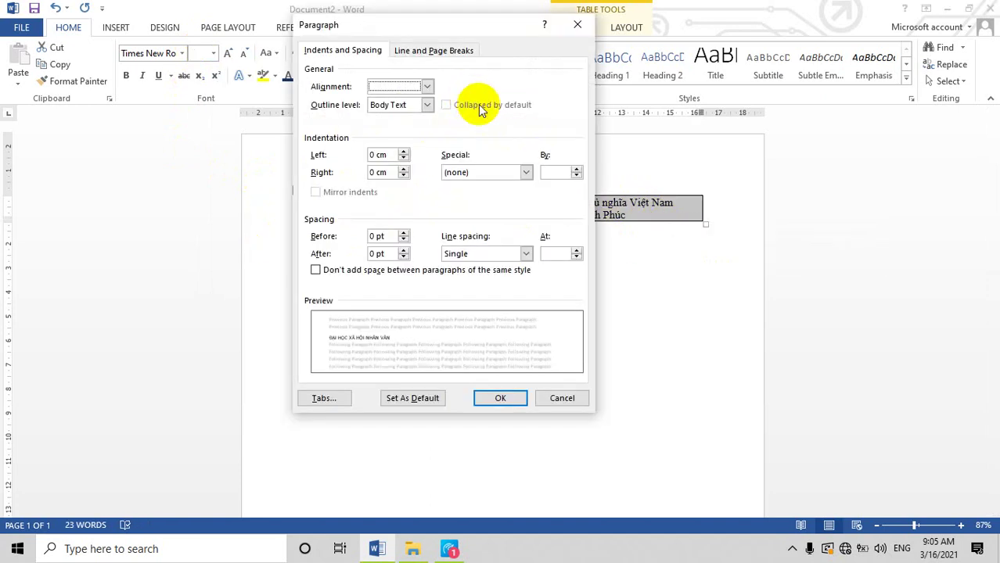
click(551, 253)
text(1.4)
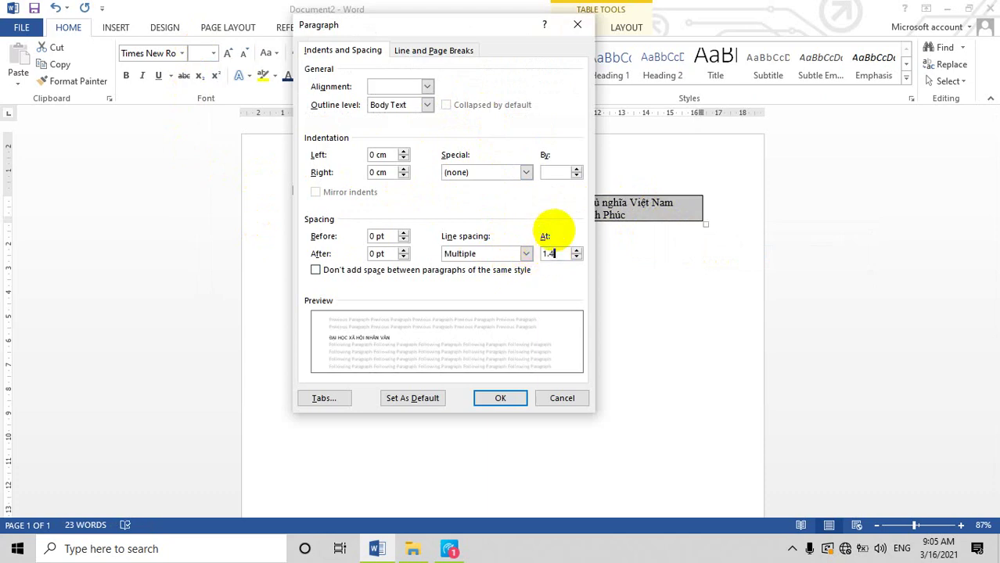
key(Return)
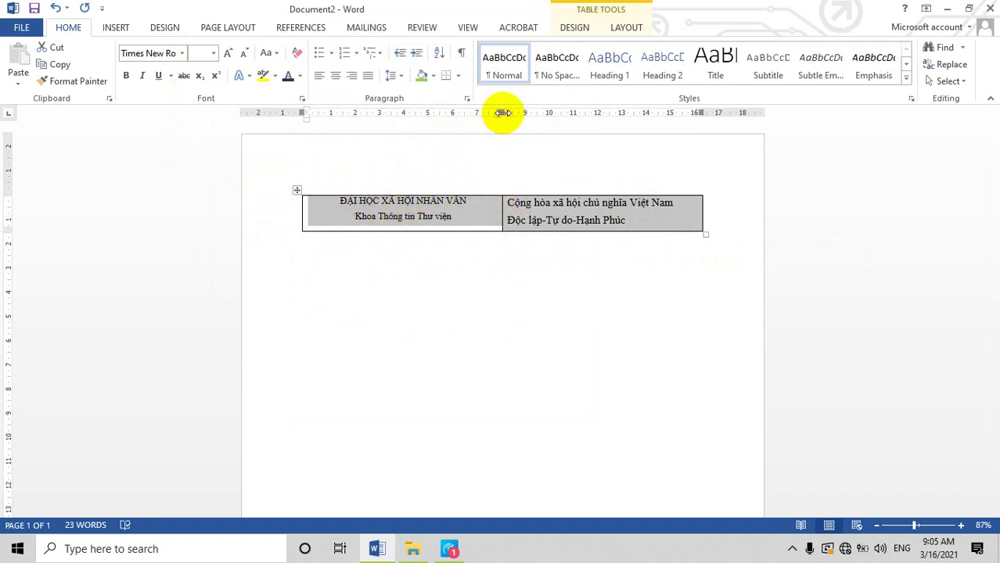
drag(502, 113, 463, 114)
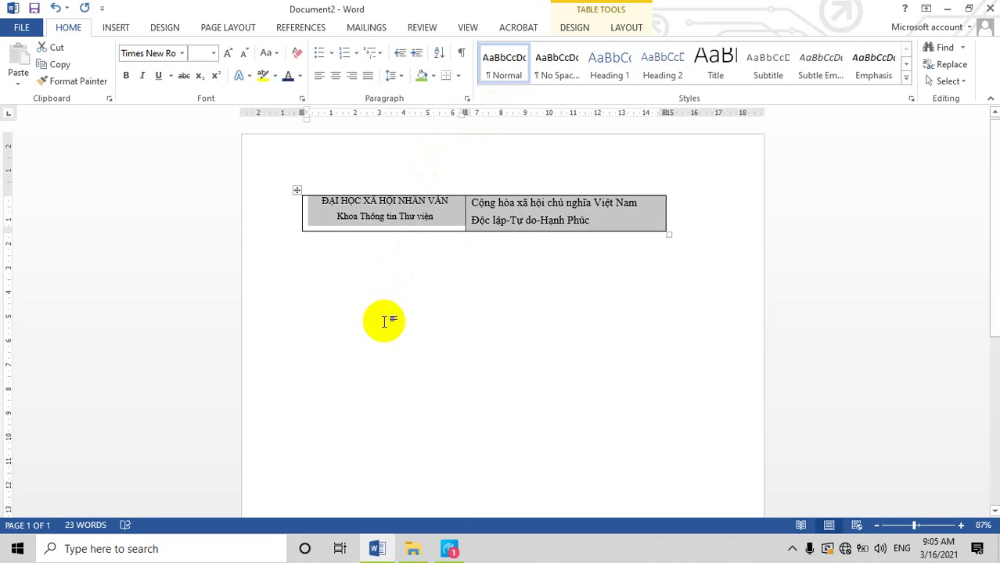
Apply No Border to the header table, then place the cursor below it.
right_click(299, 191)
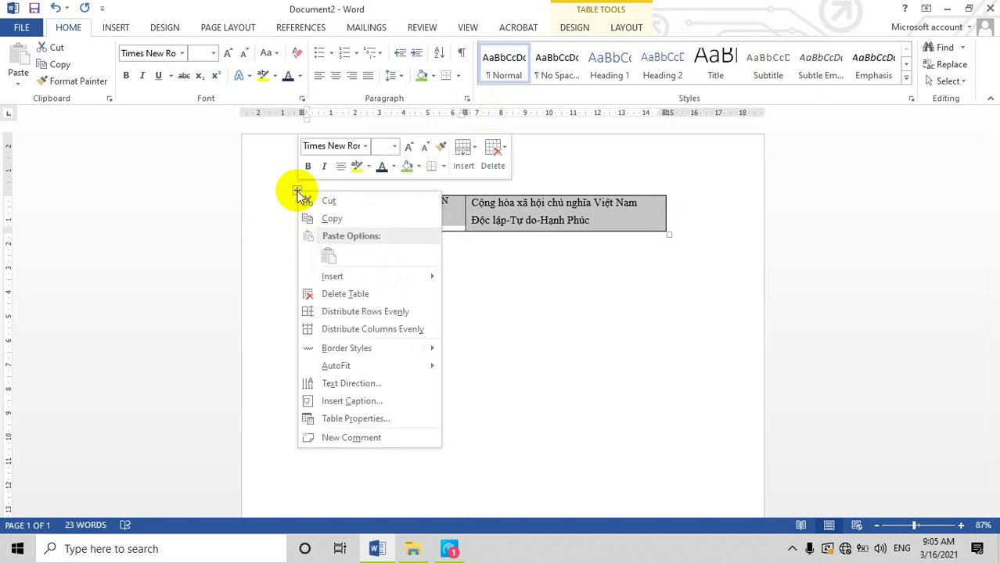
click(444, 167)
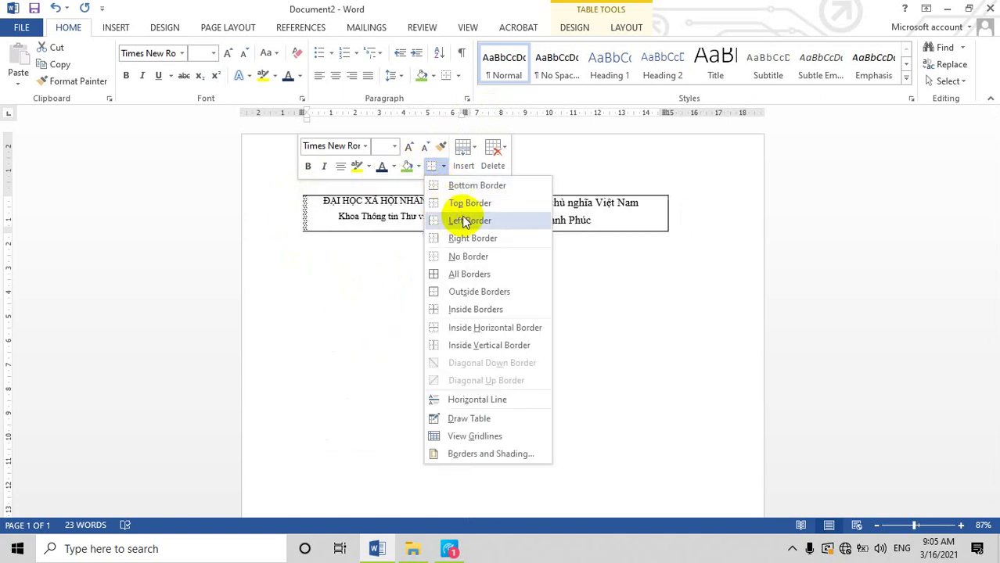
click(456, 266)
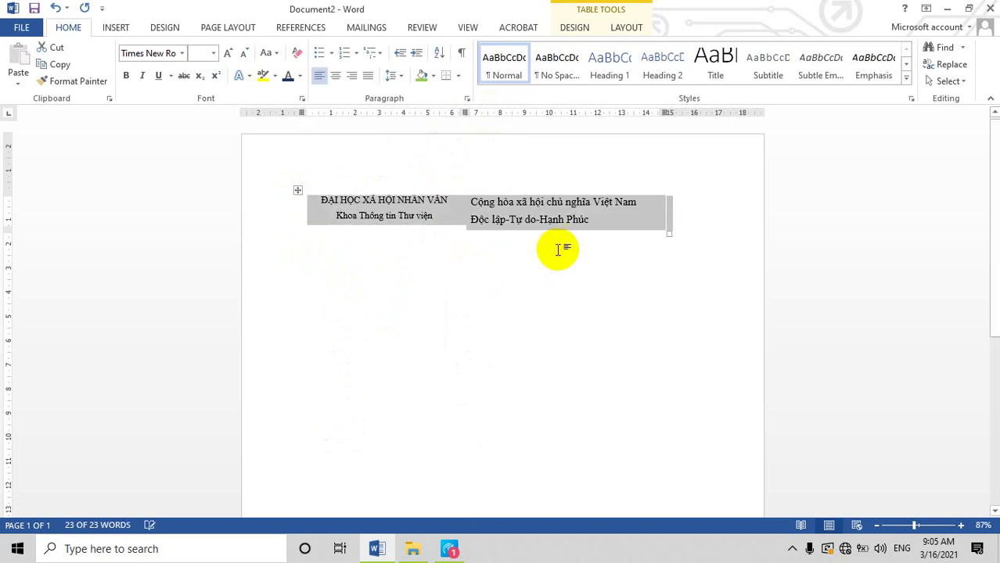
click(539, 278)
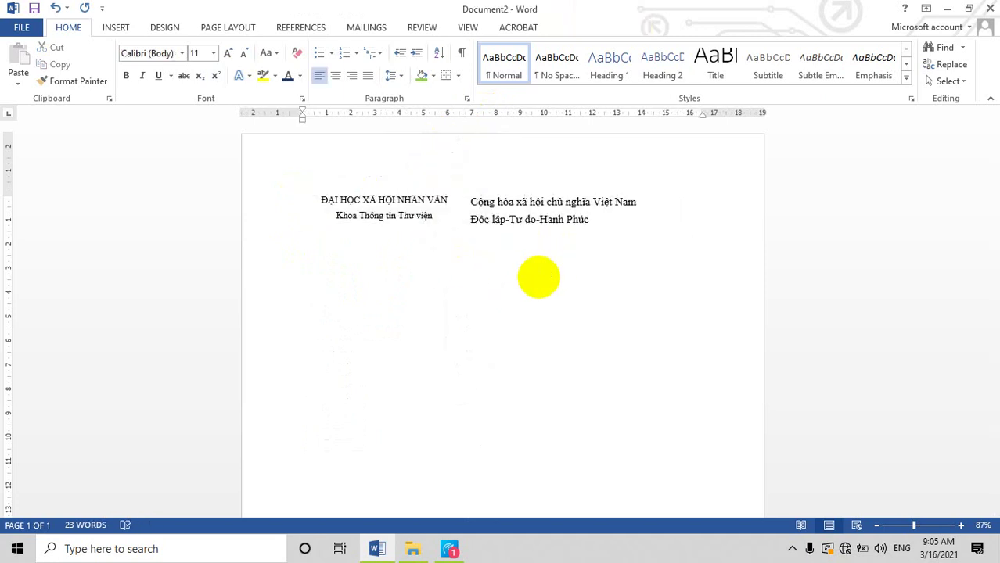
Centre the line below the table and type the title GIẤY MỜI HỌP CÁN BỘ LỚP.
key(Tab)
key(Tab)
key(Tab)
key(Tab)
key(BackSpace)
key(BackSpace)
key(BackSpace)
key(BackSpace)
key(BackSpace)
key(ctrl+e)
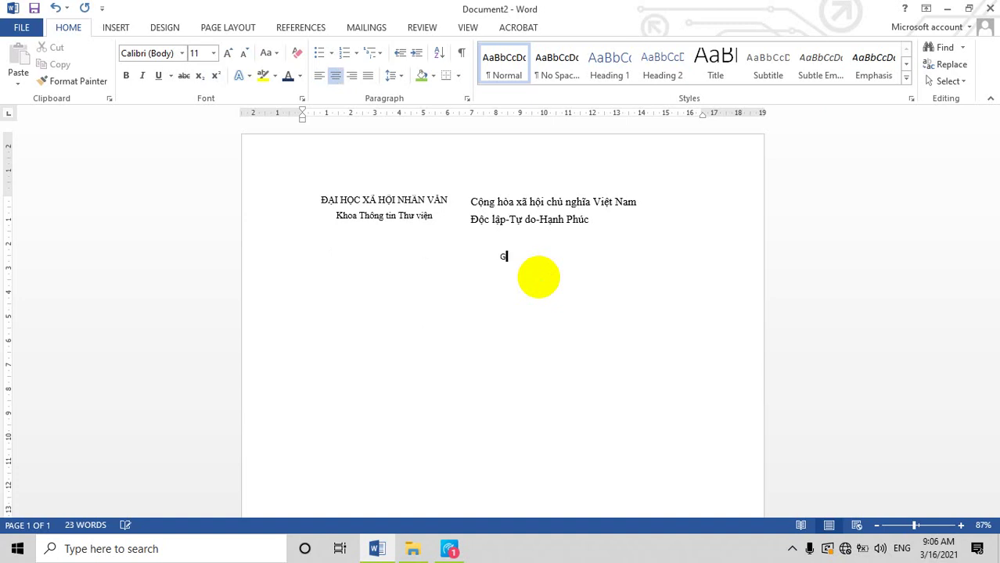
text(IẤY)
text(MƠ)
text(I)
text( HỌP)
text( CÁN)
text( BỘ)
text( L)
text(ỚP)
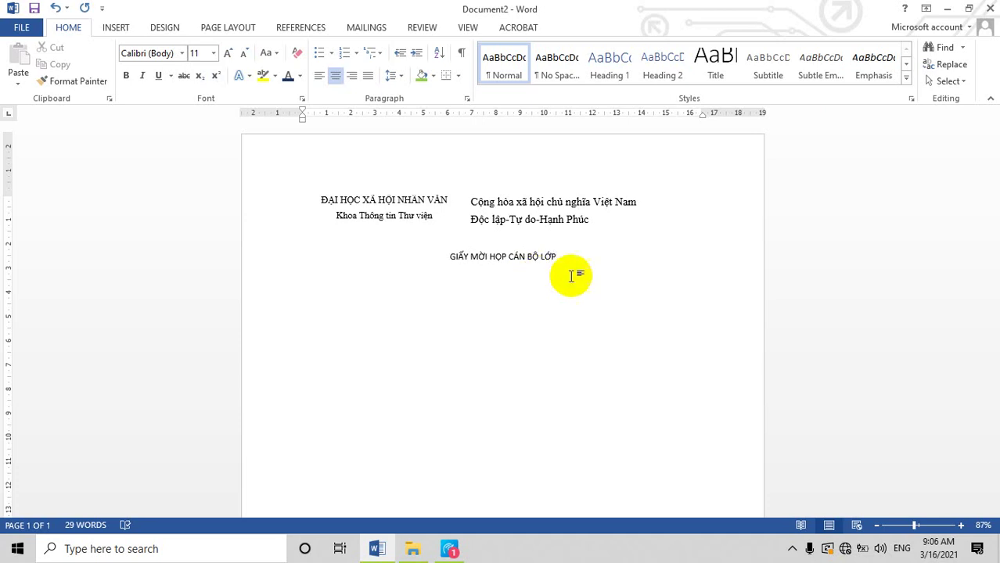
Format the title as bold Times New Roman 18 pt and add an empty line beneath it.
drag(573, 259, 431, 260)
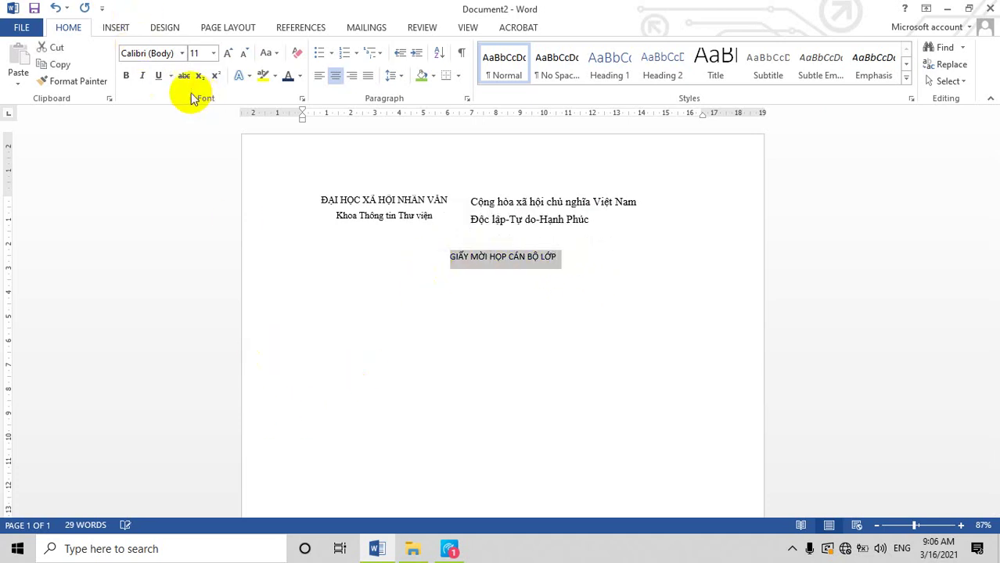
click(125, 79)
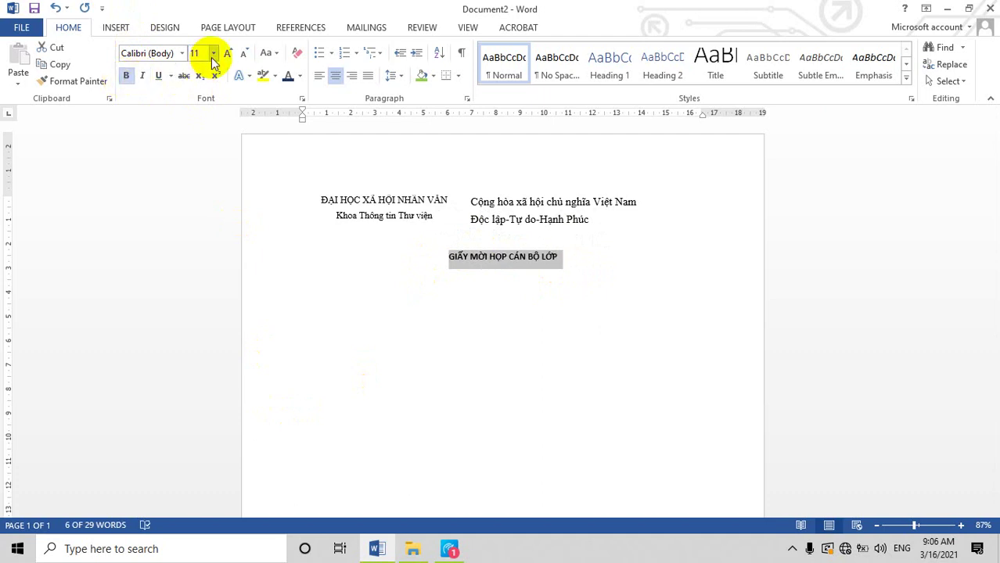
click(181, 53)
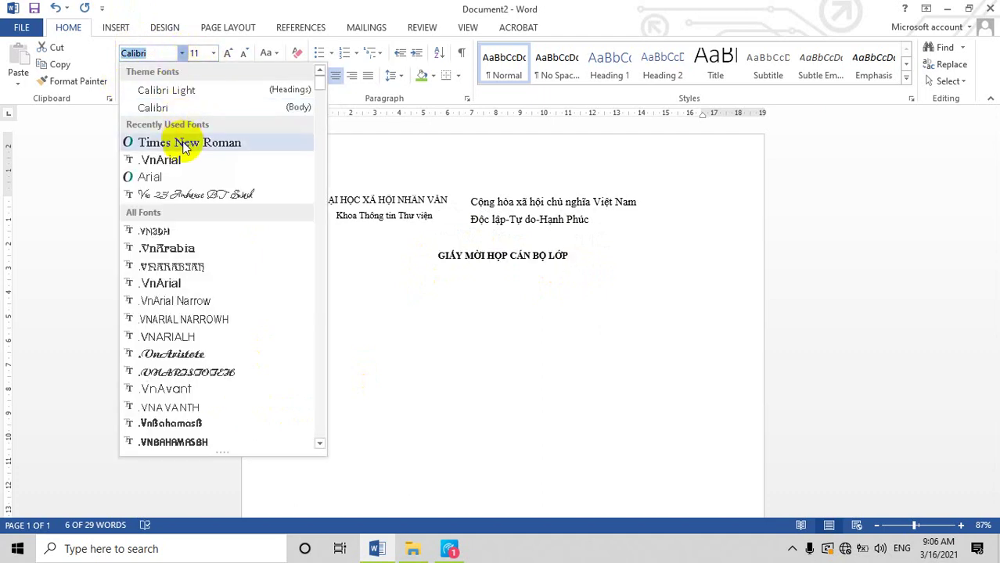
click(185, 143)
click(212, 53)
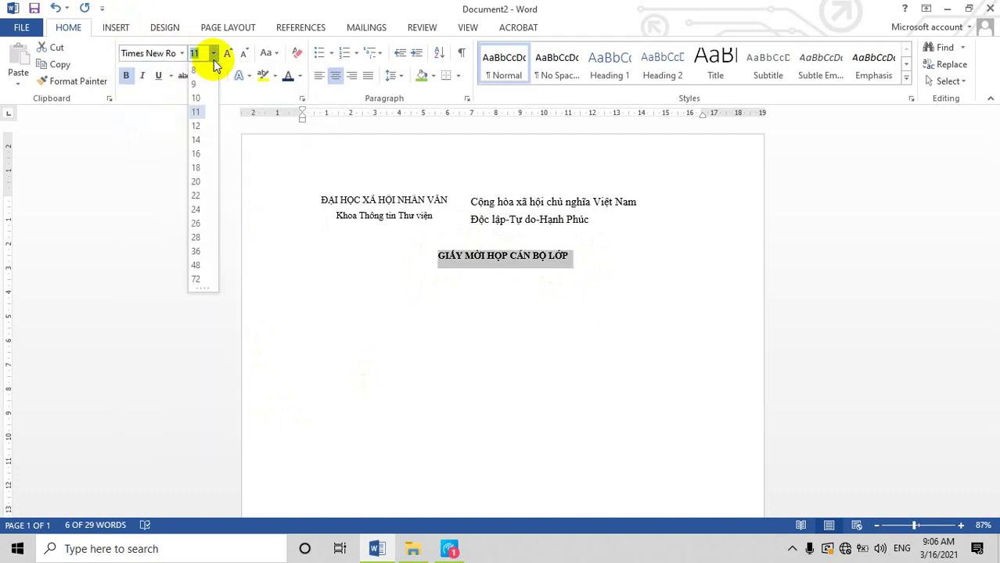
click(200, 166)
click(640, 254)
key(Return)
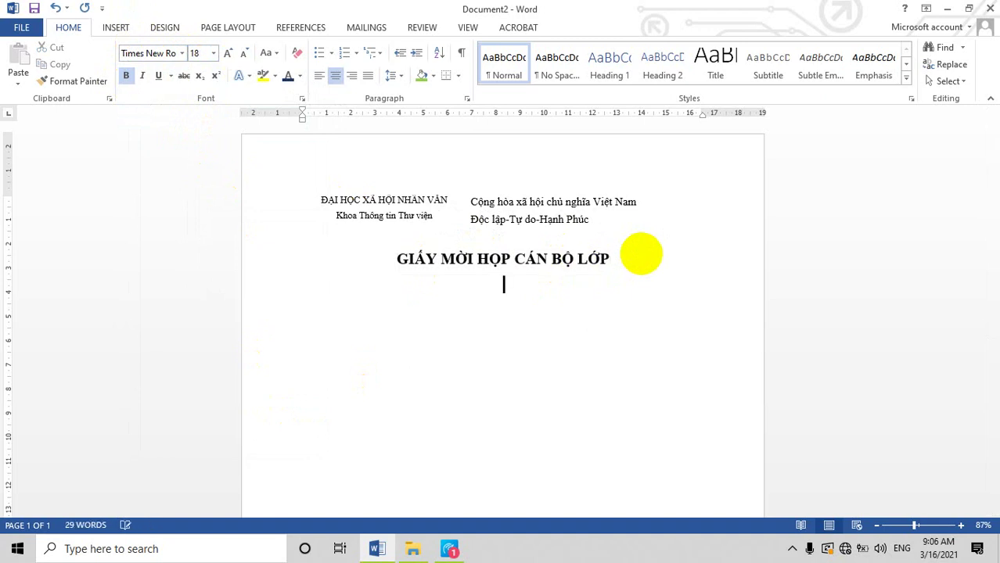
mouse_move(440, 197)
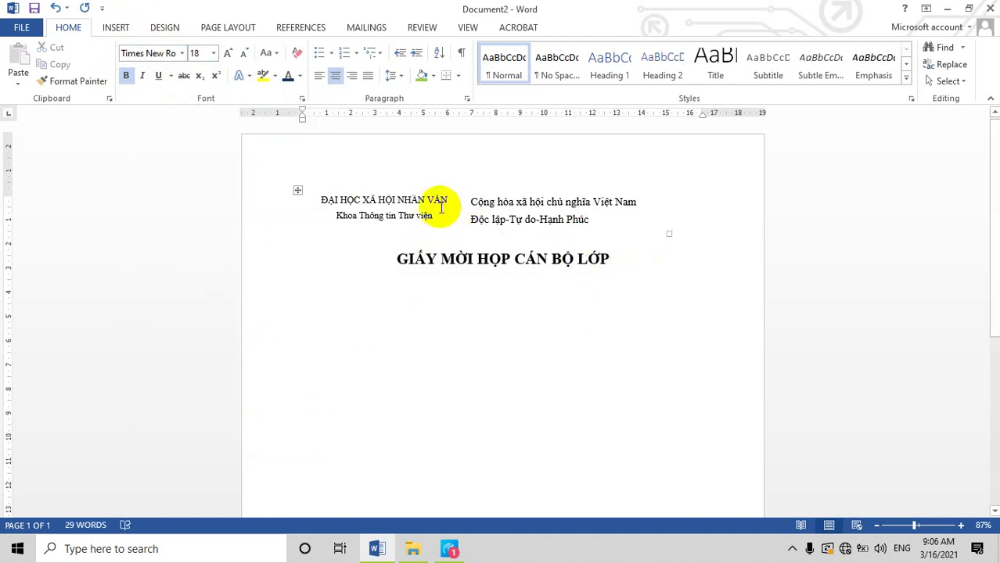
Save the selected university header table to the Quick Part Gallery as 'TIEU ĐỀ'.
click(298, 194)
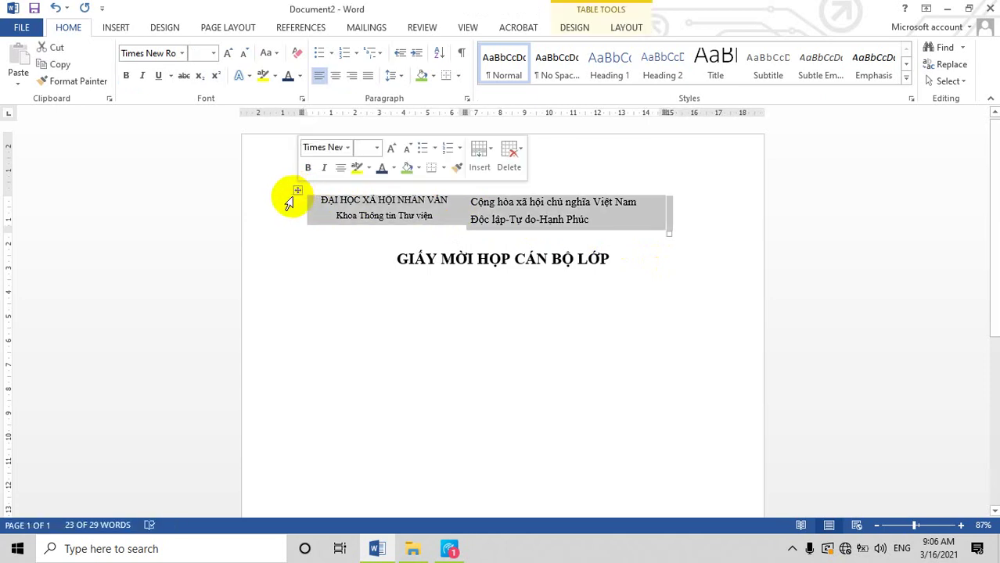
click(113, 29)
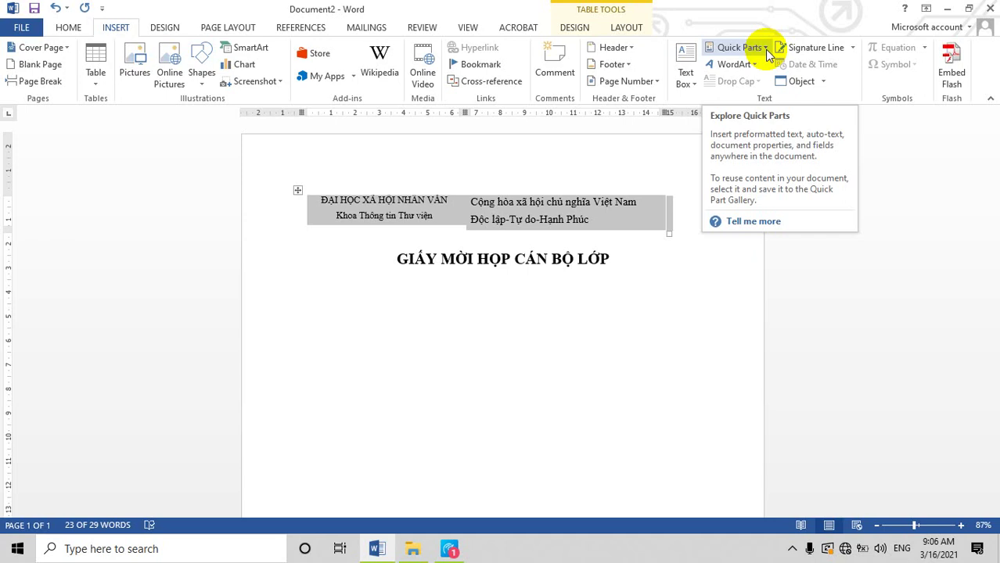
click(766, 49)
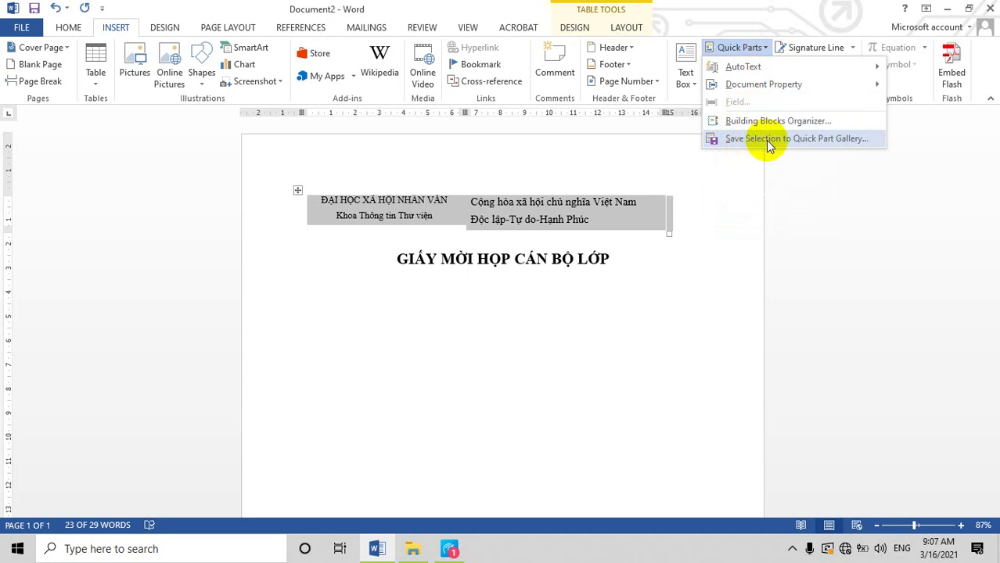
click(767, 141)
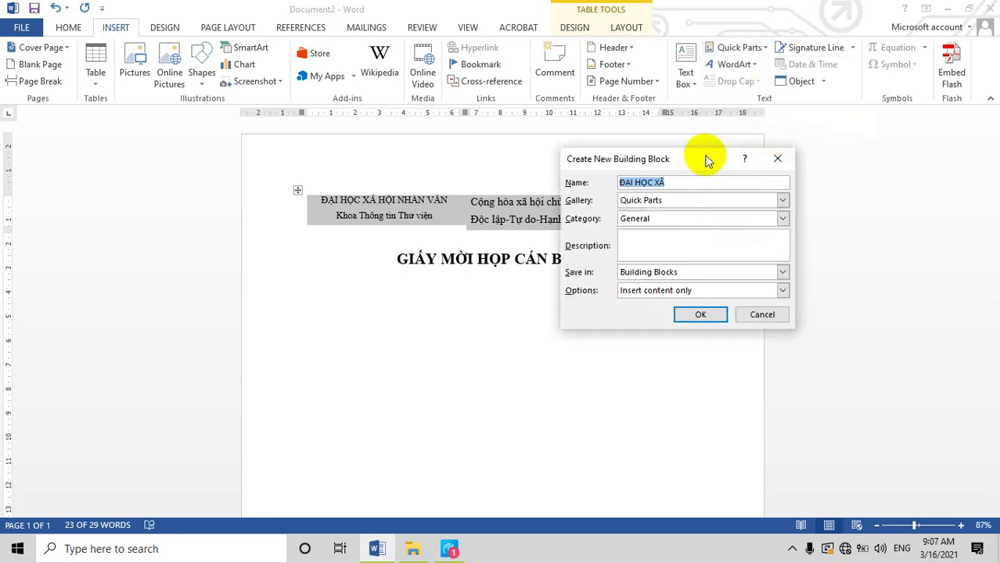
drag(705, 160, 804, 149)
key(BackSpace)
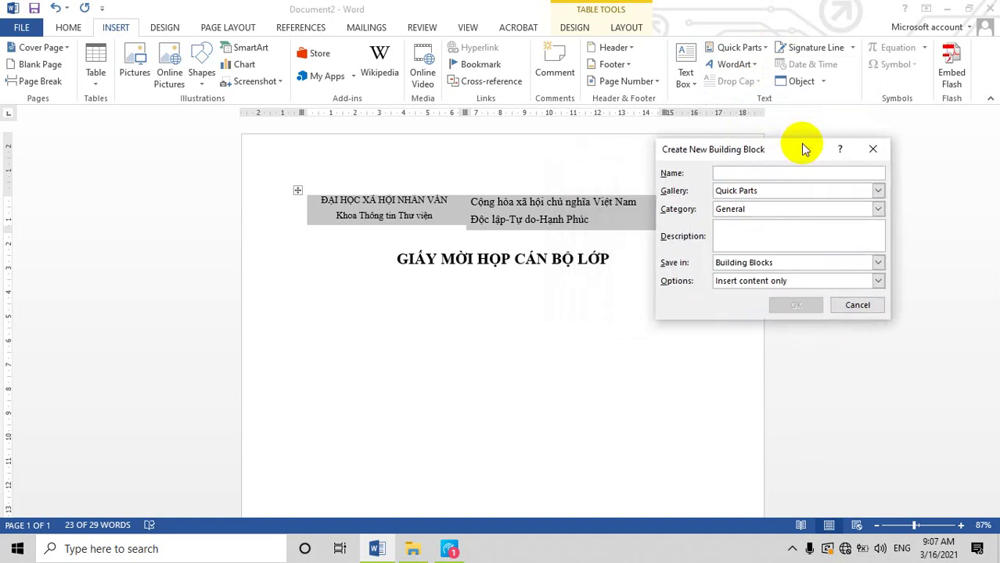
text(TIEU)
text( D)
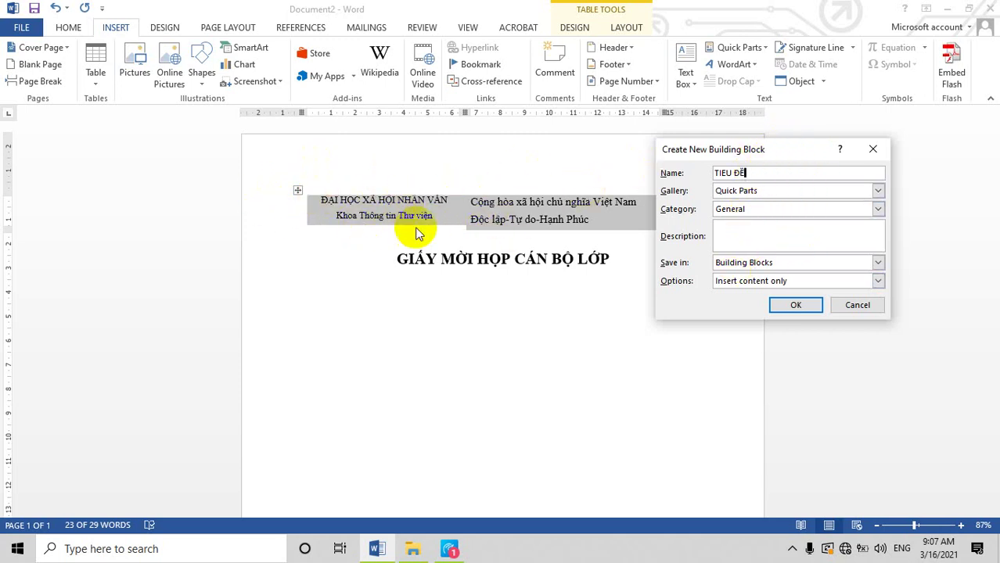
click(796, 305)
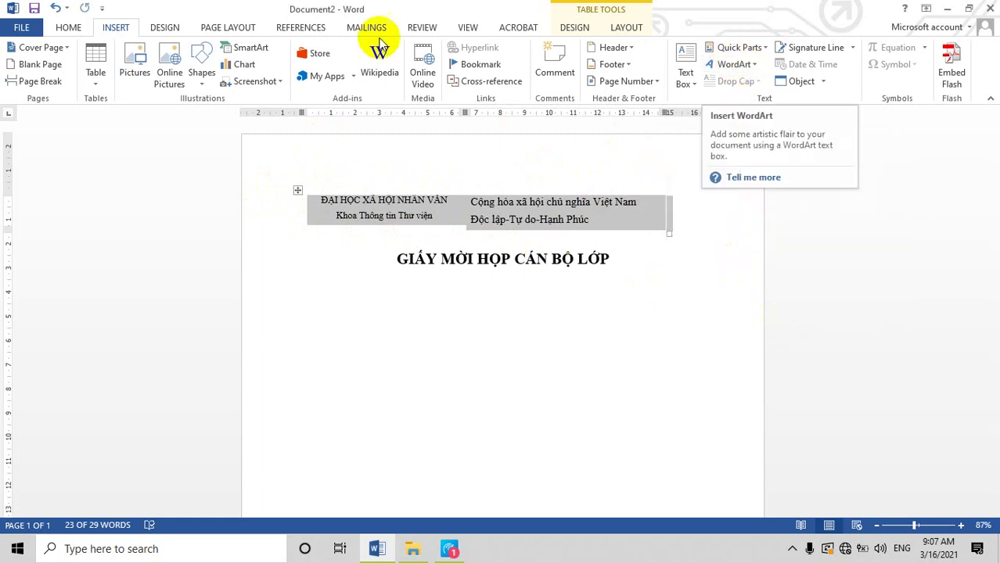
click(750, 50)
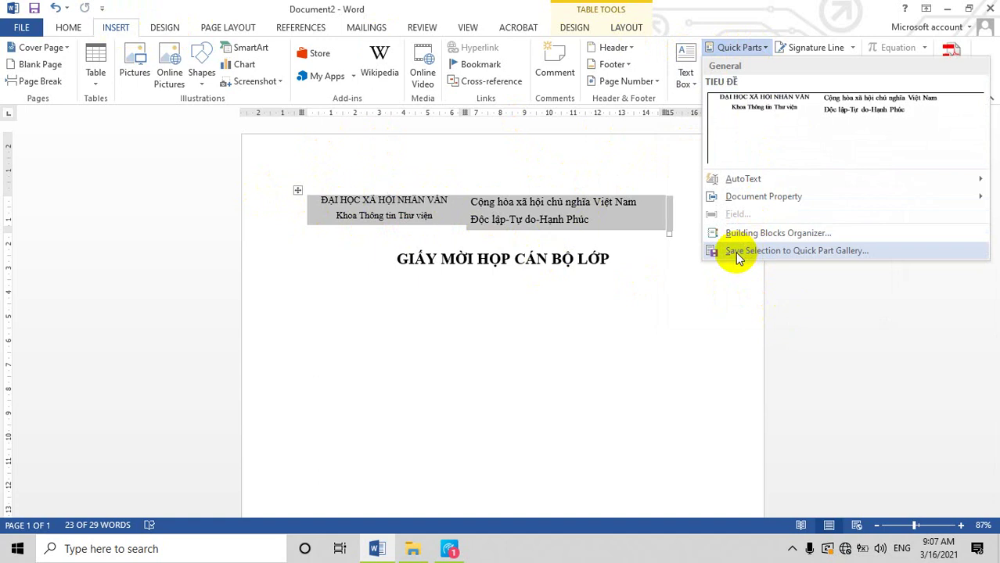
click(682, 298)
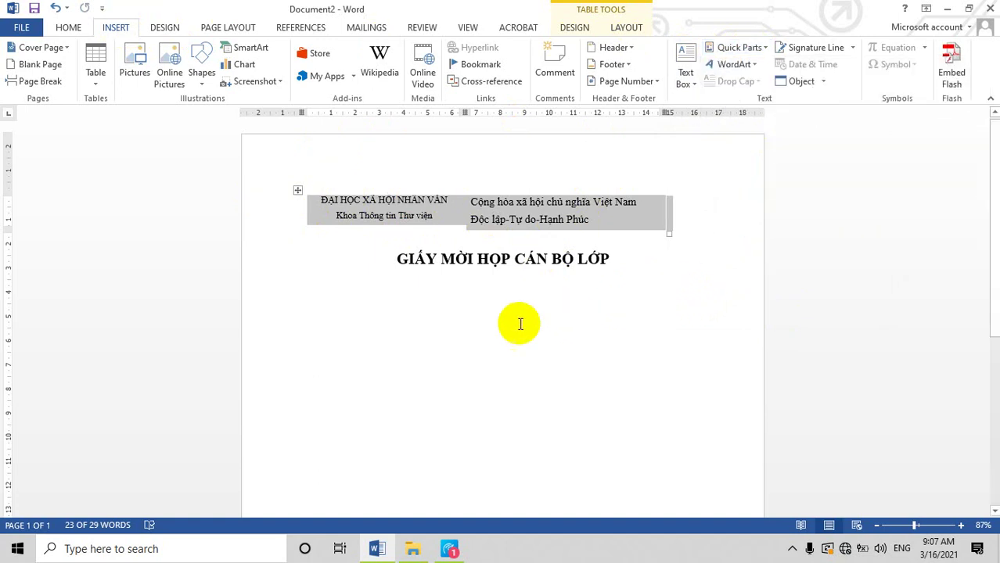
scroll(365, 311, down, 1)
click(365, 311)
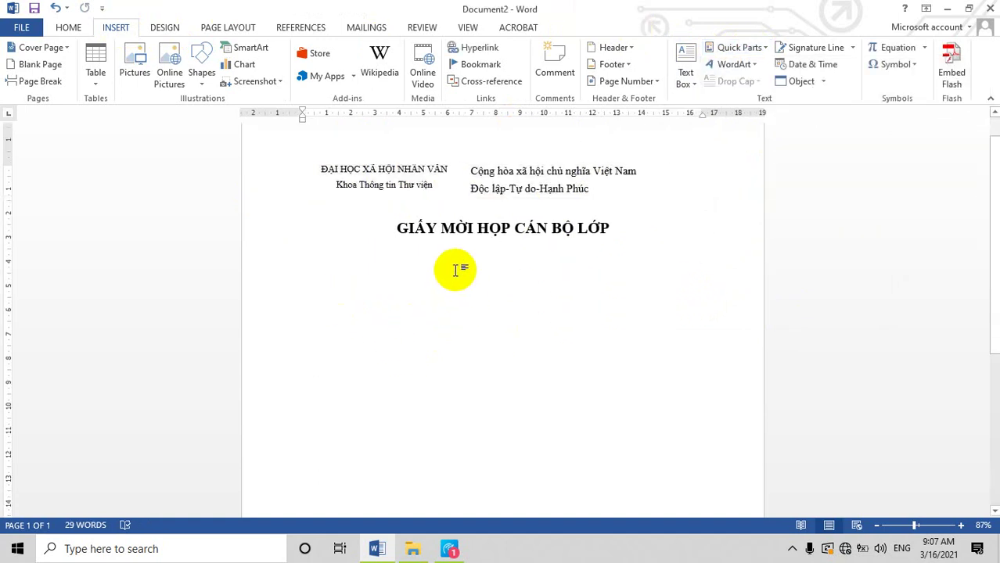
key(Return)
key(Return)
key(Return)
key(Return)
key(Return)
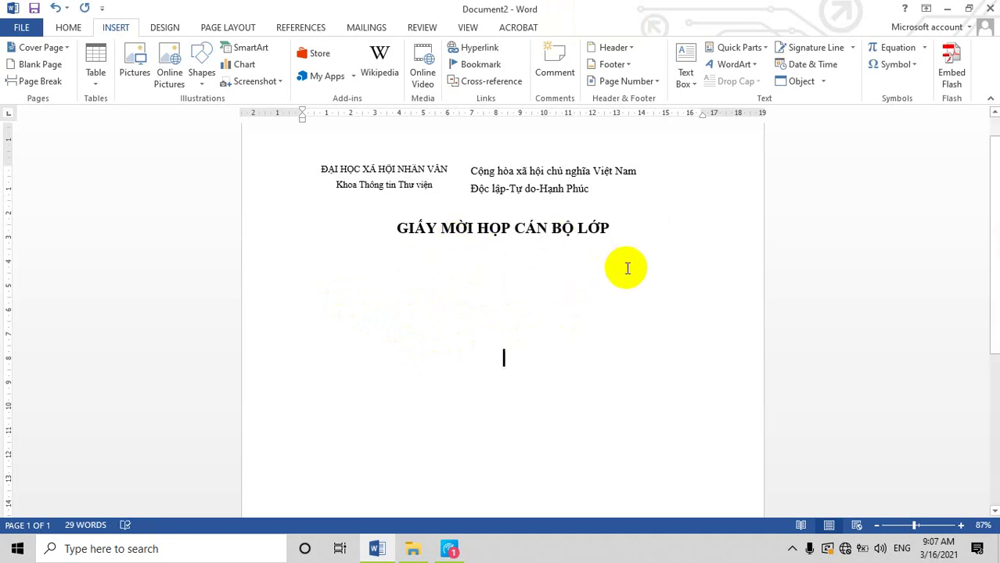
click(765, 48)
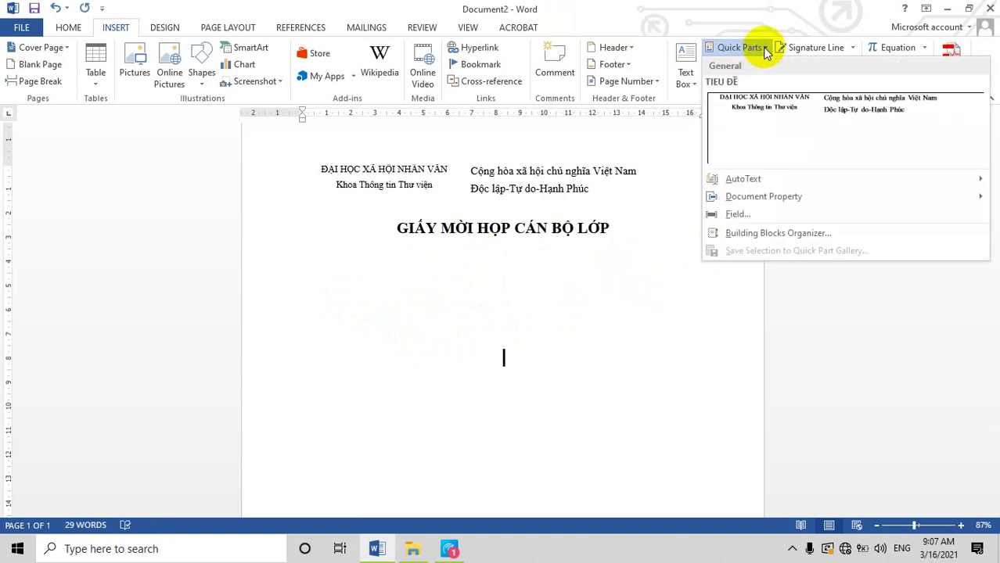
click(756, 106)
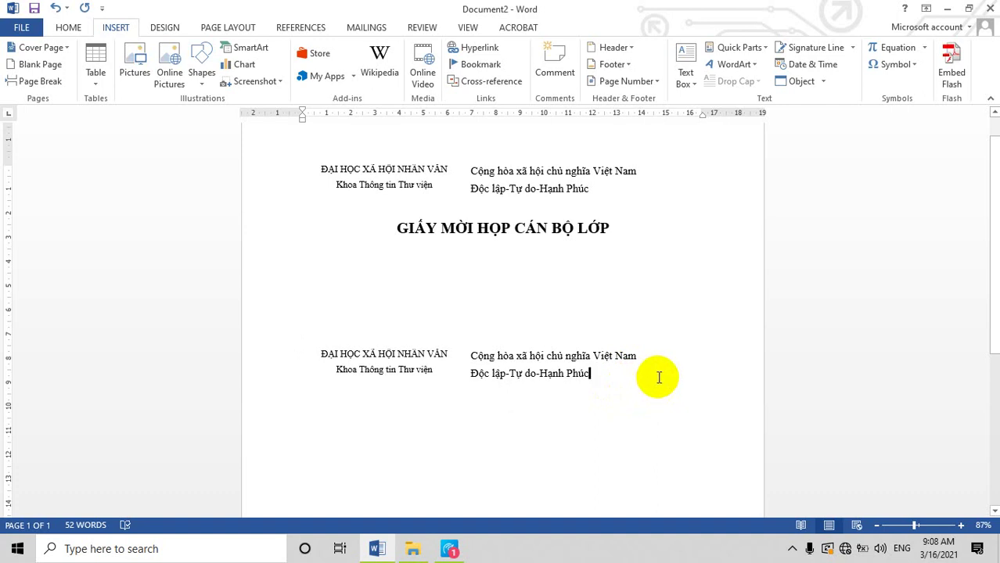
click(659, 375)
key(BackSpace)
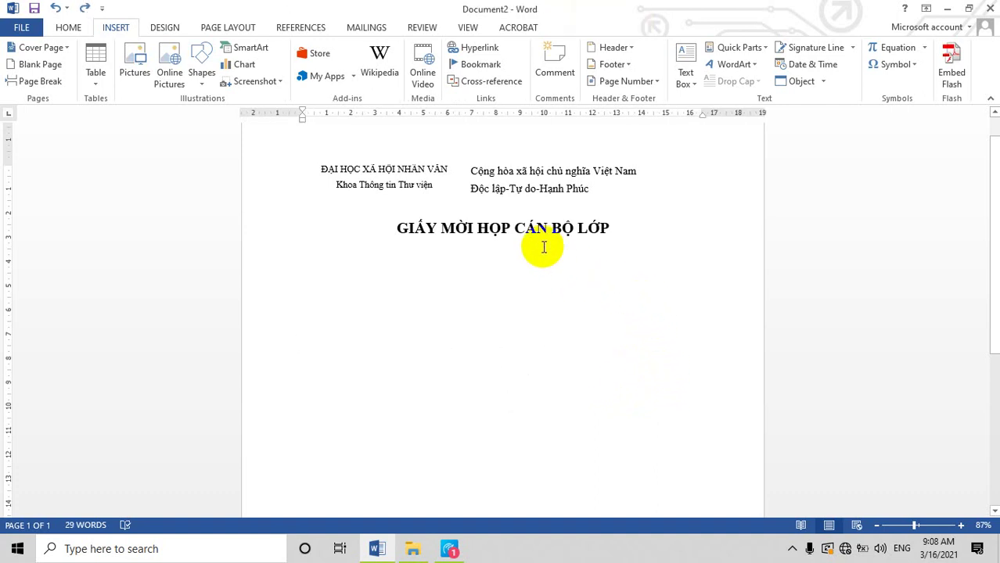
click(536, 268)
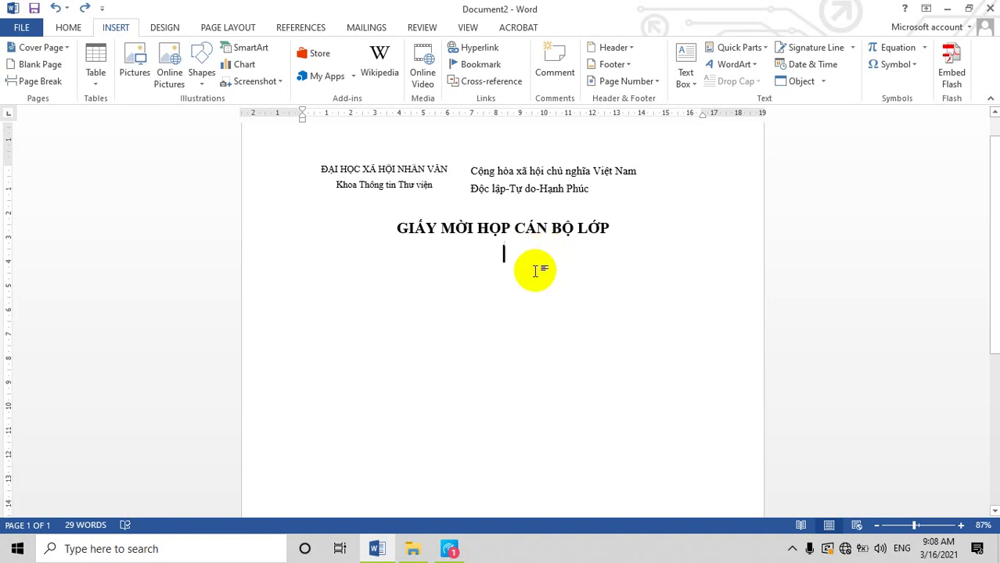
Left-align the empty line under the title and set its font size to 13.
key(ctrl+l)
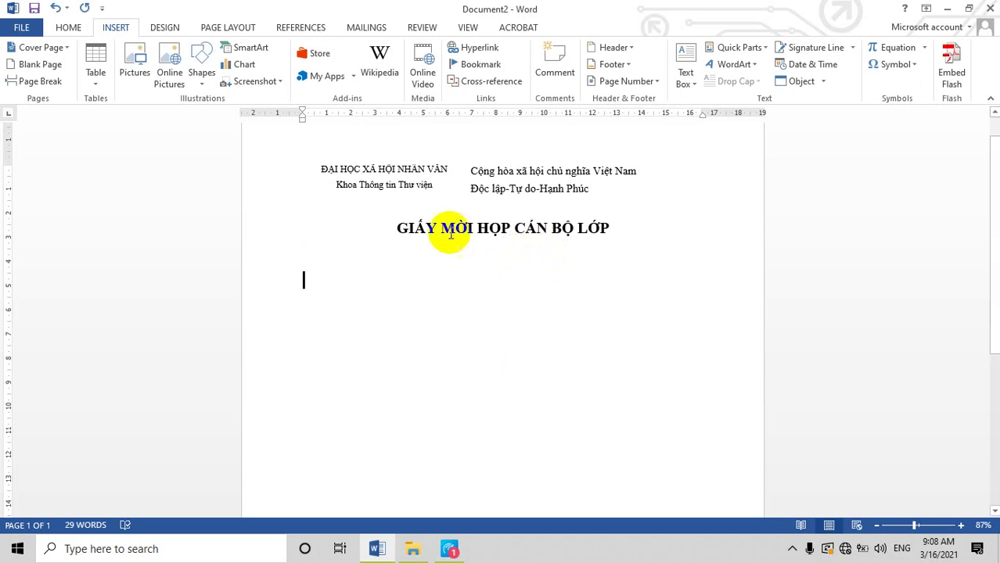
click(69, 27)
click(201, 53)
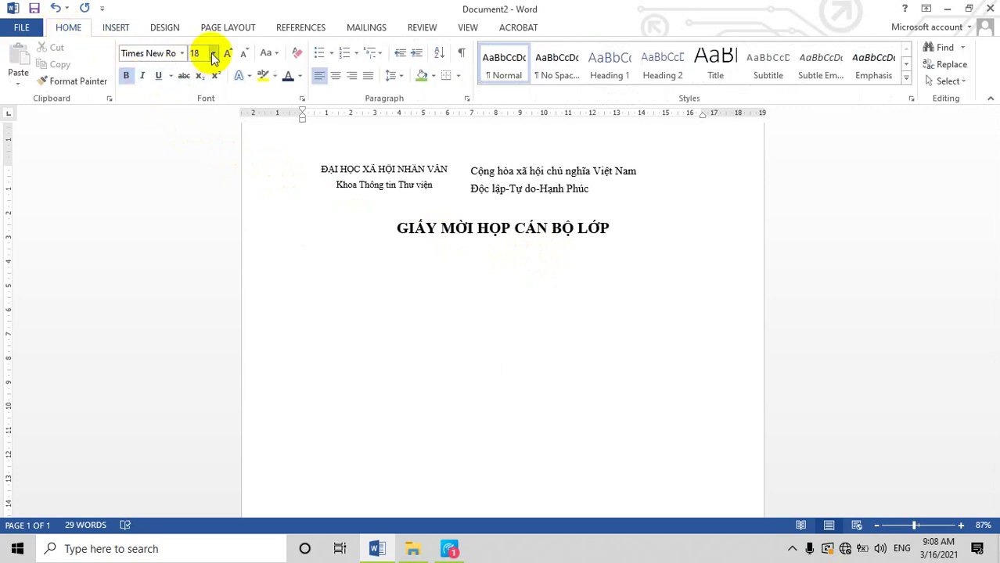
key(BackSpace)
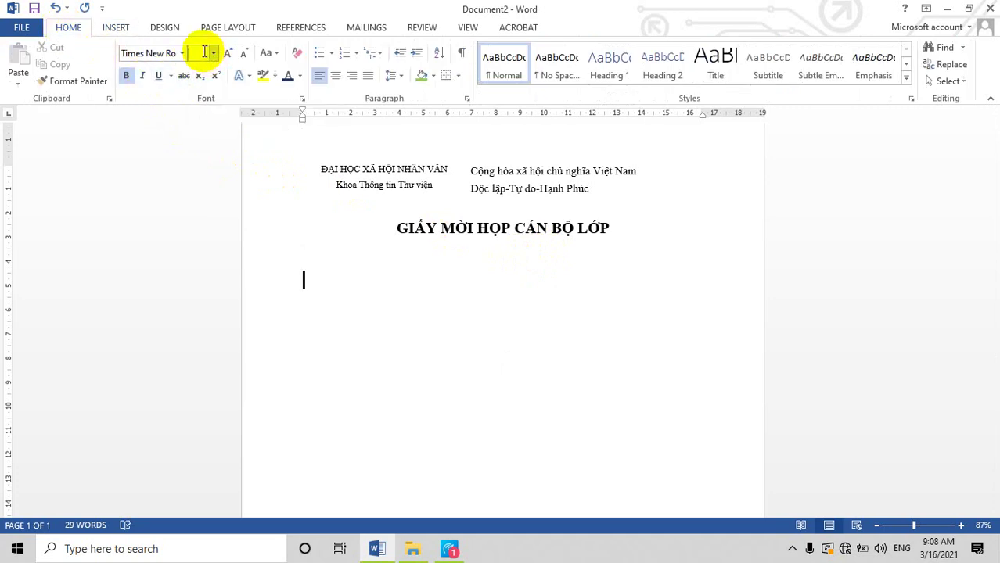
text(13)
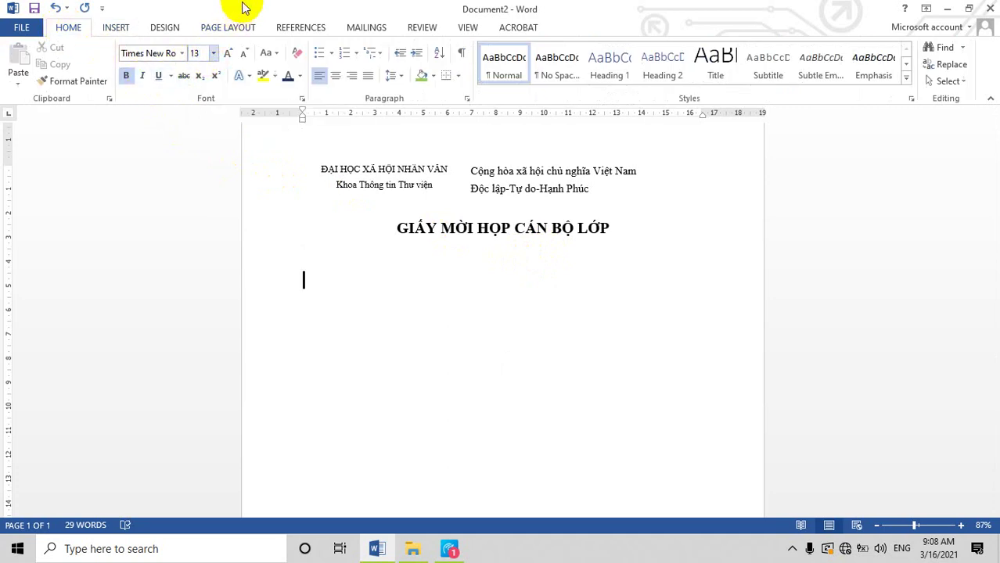
Type a non-bold 'Kính gửi đồng chí:' and add a left tab stop near 13 cm.
click(306, 274)
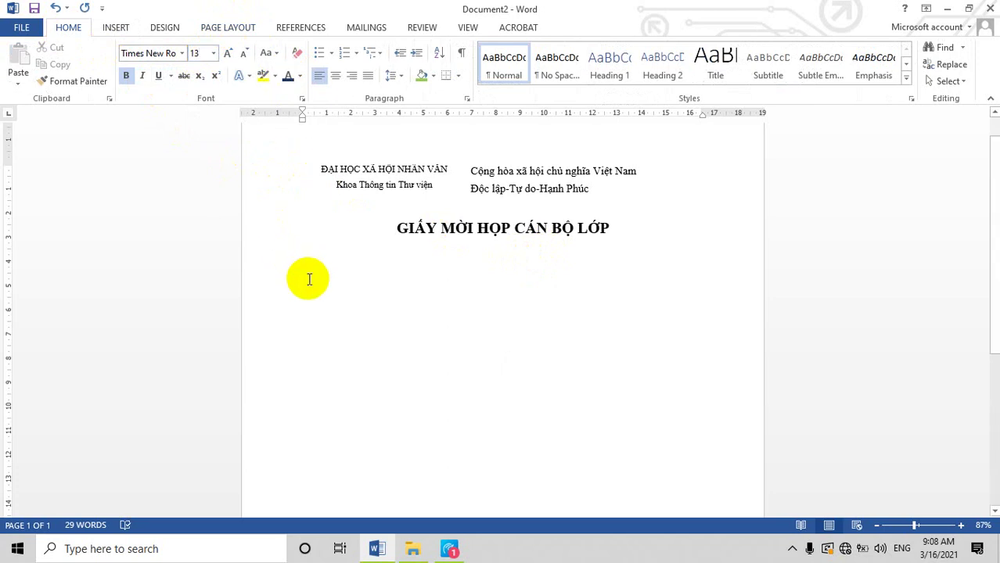
text(Kí)
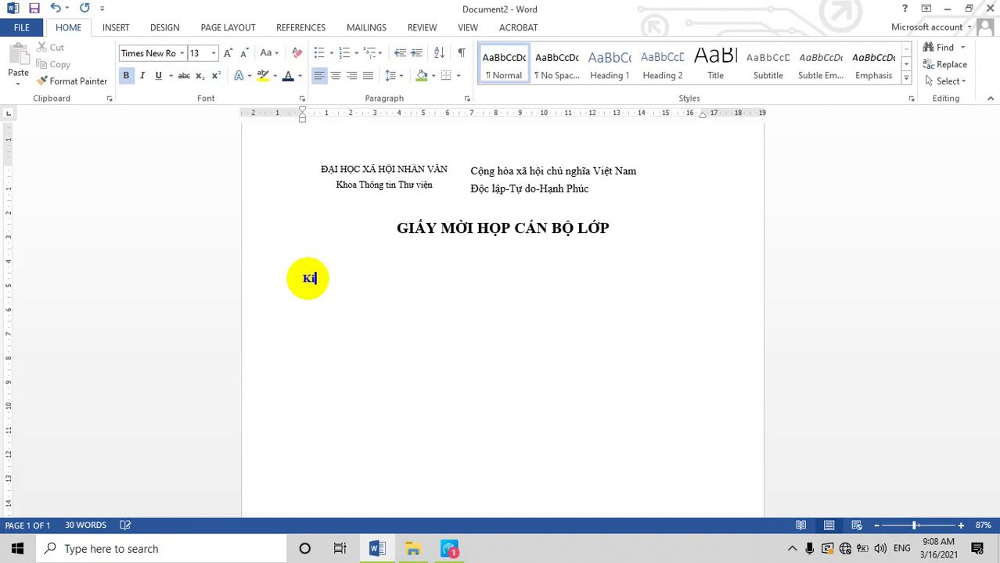
text(nnh)
text( gưi)
text(các đ)
text(ồng chí)
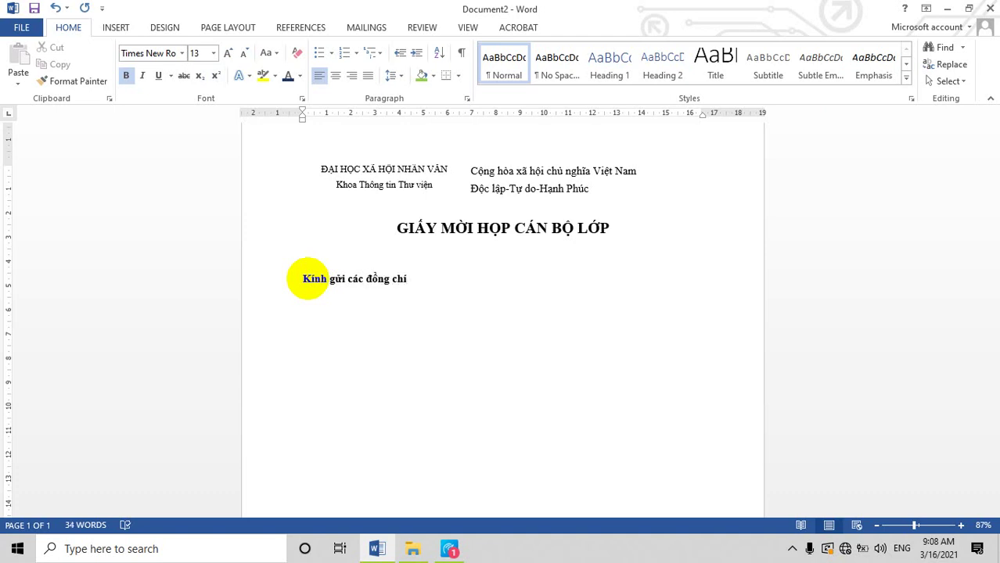
key(BackSpace)
key(BackSpace)
key(BackSpace)
key(BackSpace)
key(BackSpace)
key(BackSpace)
key(BackSpace)
key(BackSpace)
key(BackSpace)
key(BackSpace)
key(BackSpace)
text(đ)
text(ồng chí)
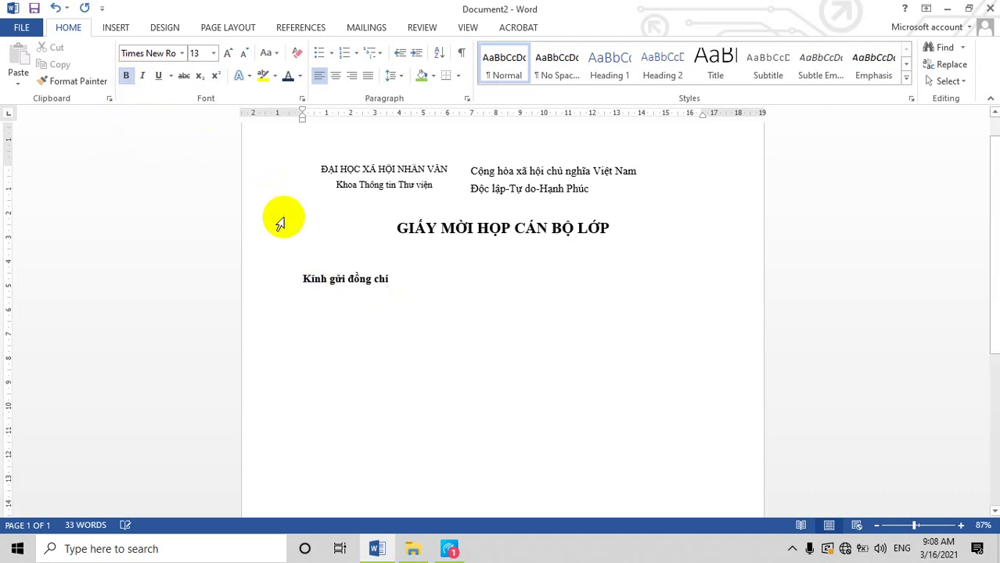
triple_click(338, 280)
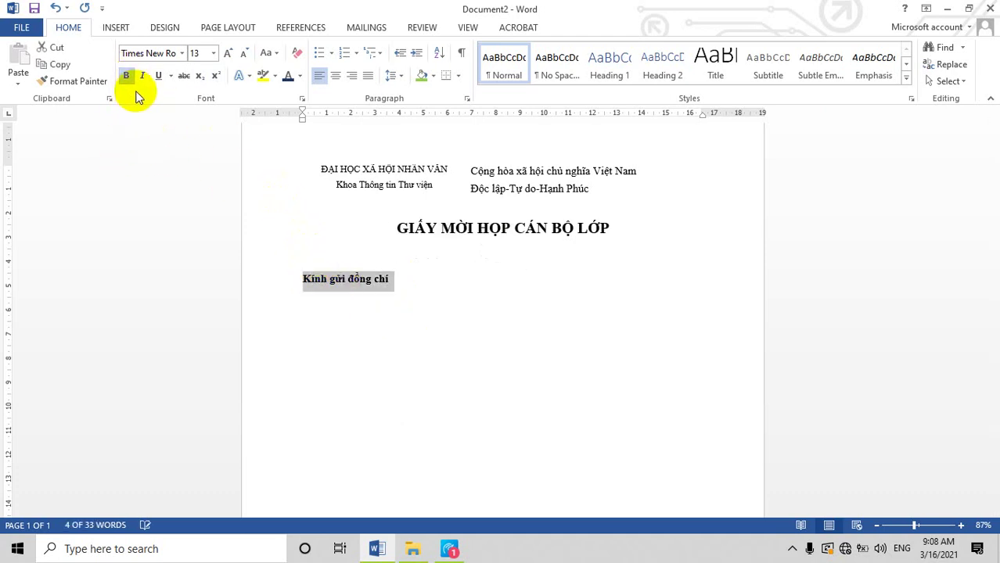
click(127, 78)
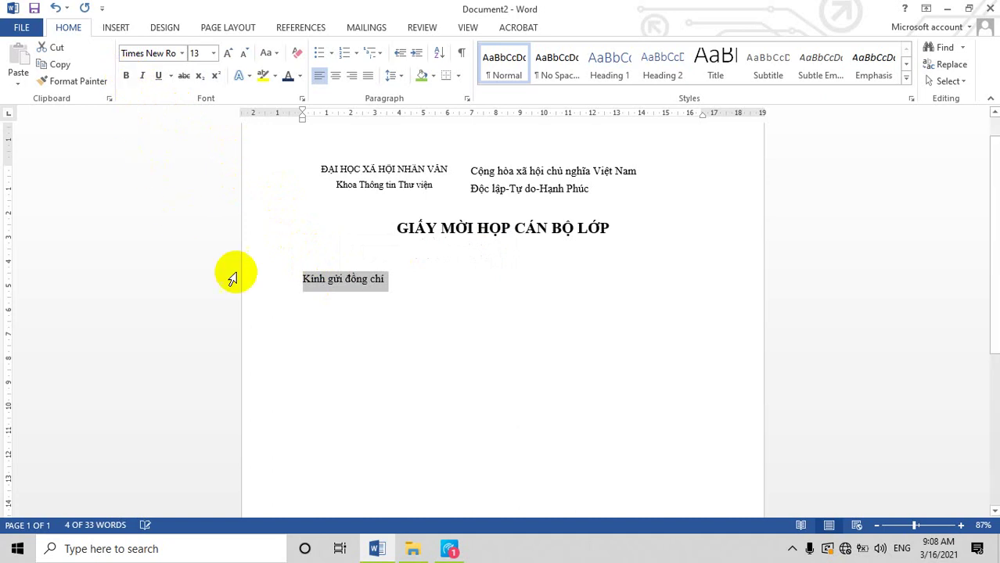
click(412, 283)
text(:)
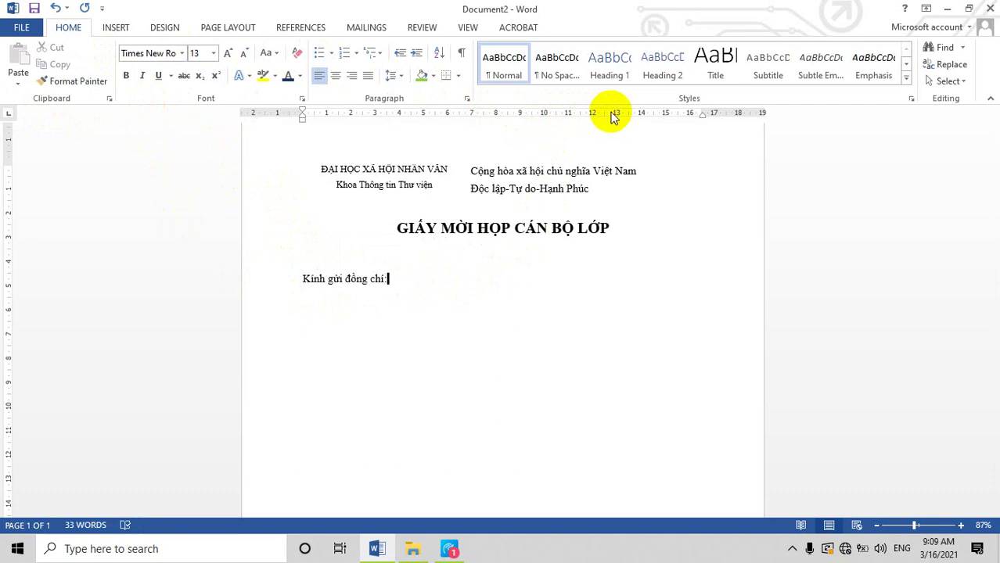
click(613, 116)
click(467, 98)
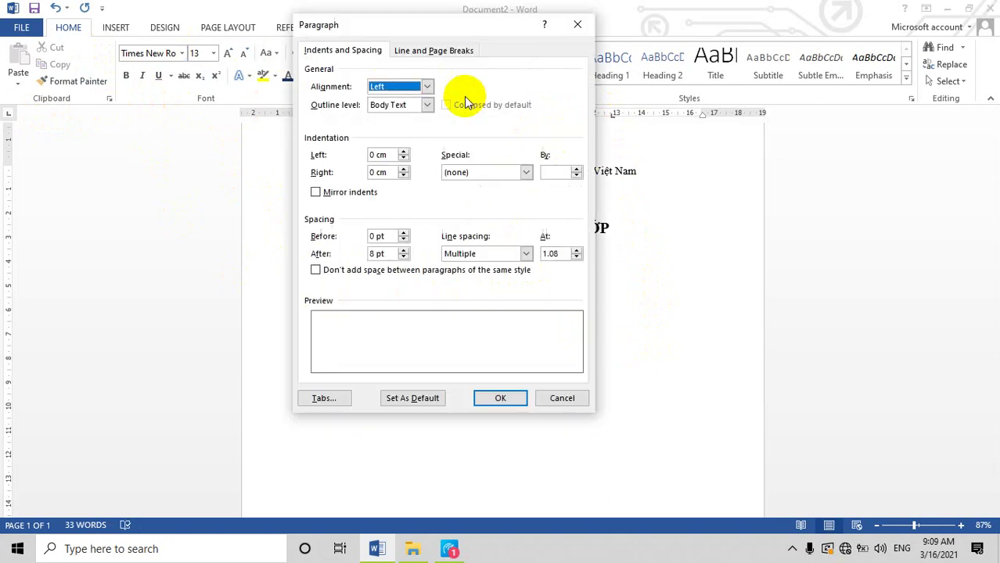
Give the tab stop a dotted leader and run a dotted fill-in line after the greeting.
click(324, 398)
click(607, 307)
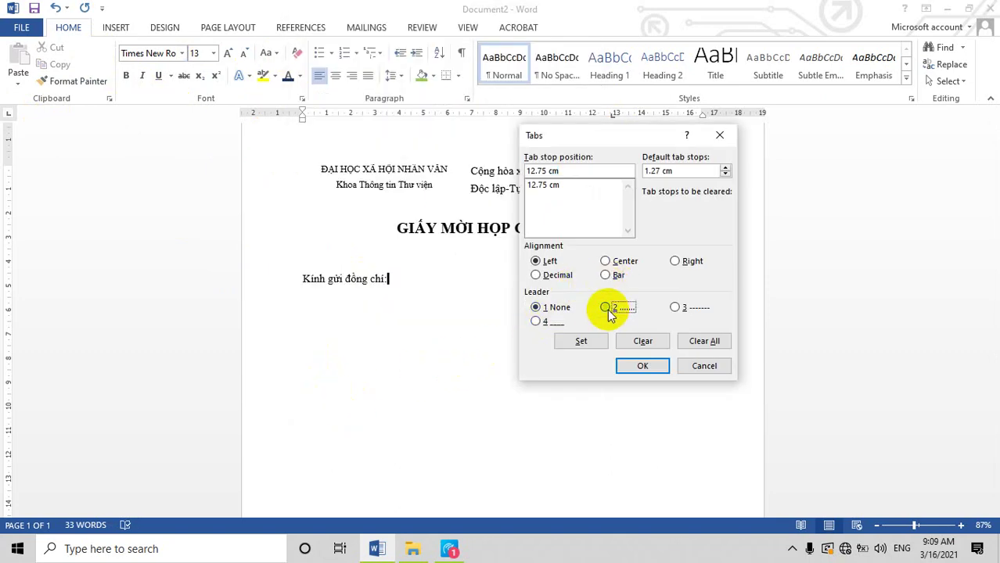
click(581, 340)
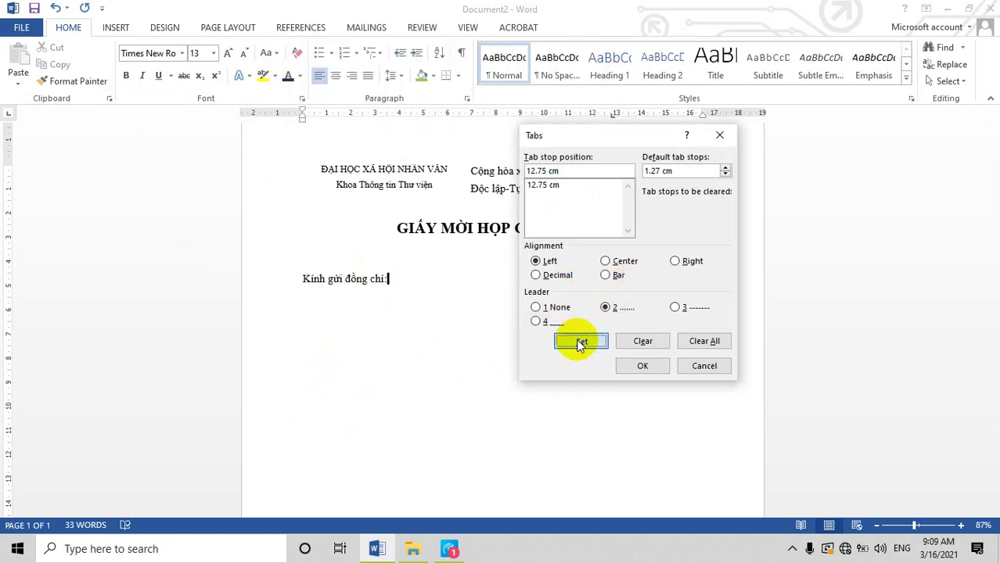
click(634, 365)
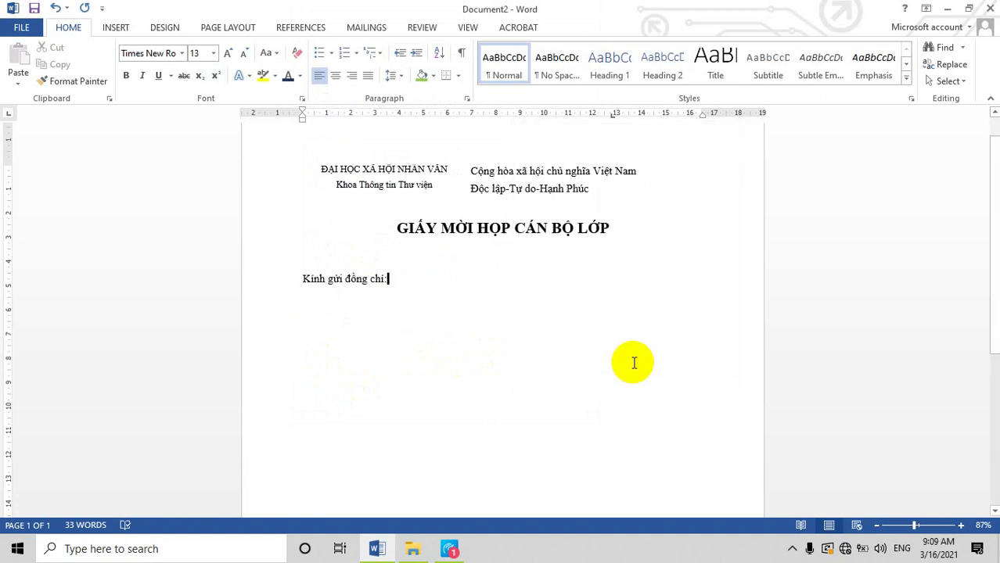
key(Tab)
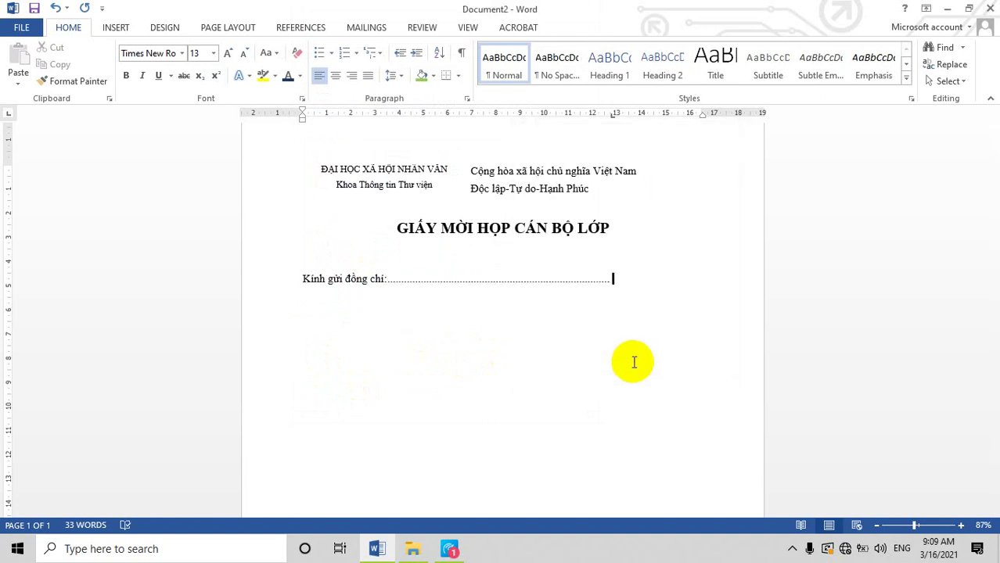
Start a new line below the greeting beginning with 'Quê'.
key(Return)
text(S)
key(BackSpace)
text(Q)
text(ue)
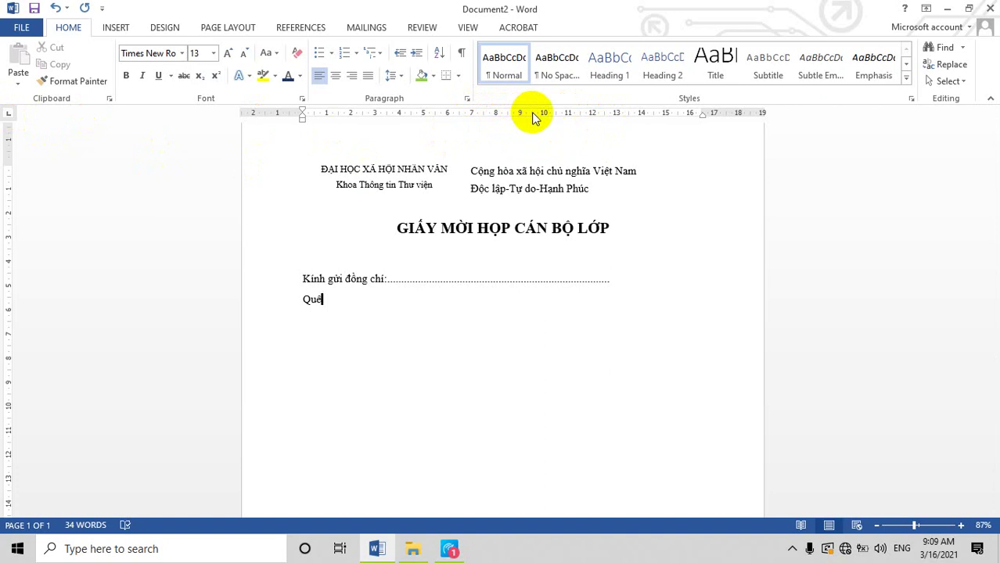
Add a dotted-leader tab stop at 9.5 cm and fill the Quê line with dots.
click(532, 114)
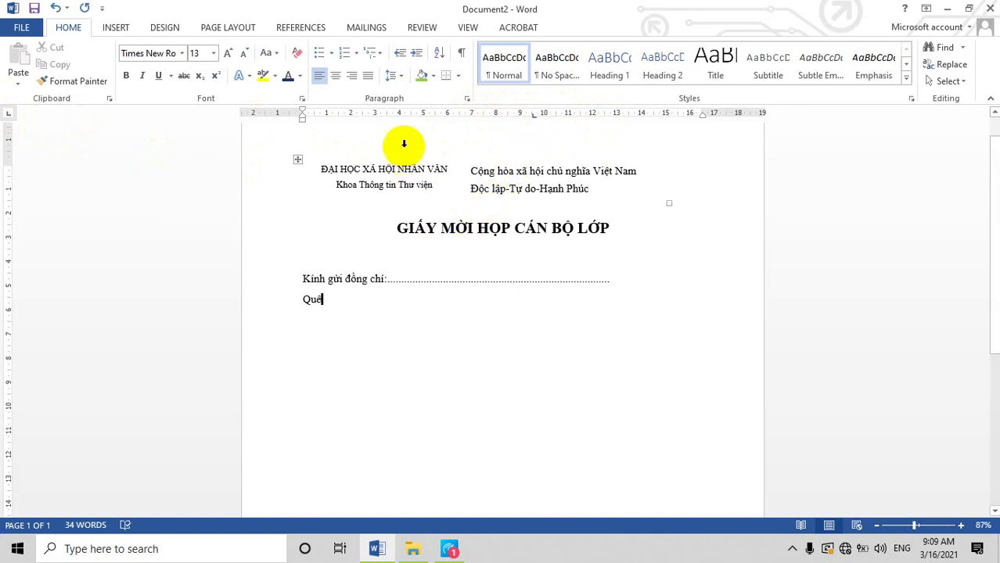
click(467, 99)
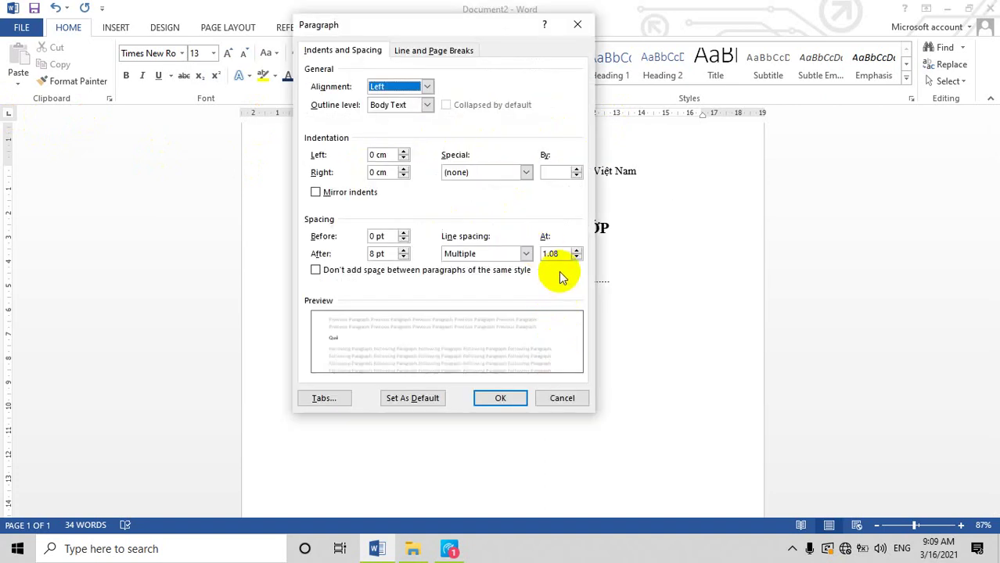
click(324, 398)
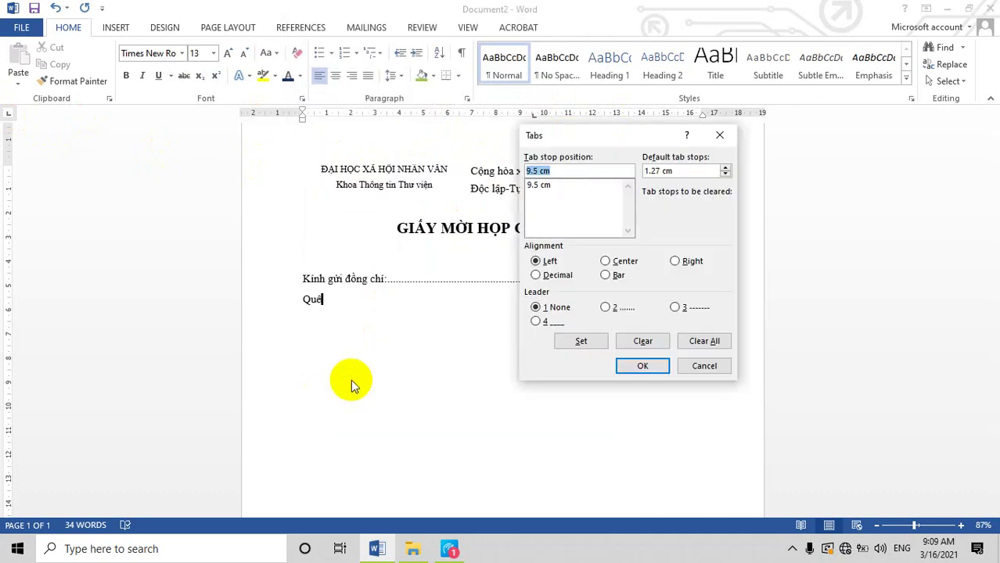
click(608, 309)
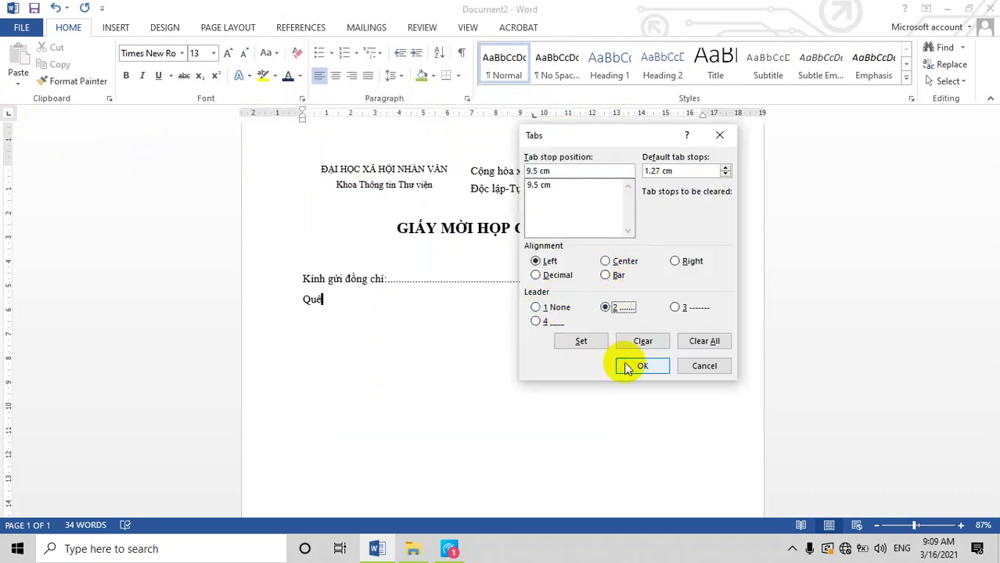
click(584, 345)
click(642, 368)
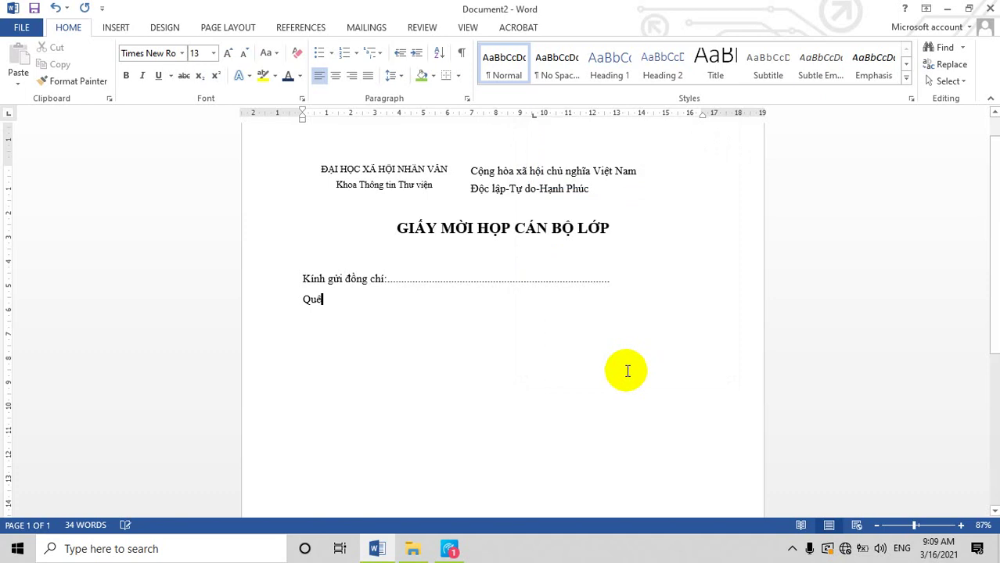
key(Tab)
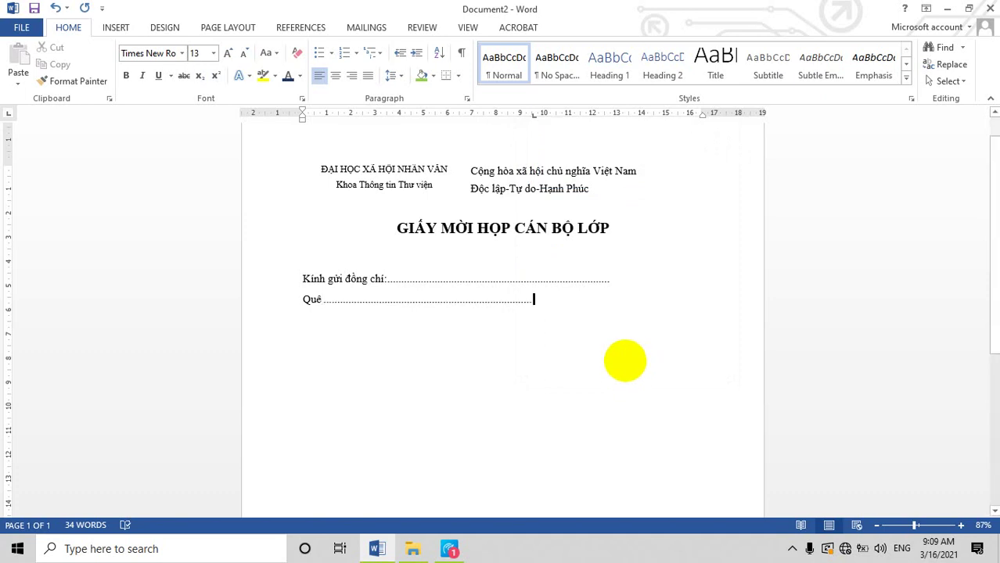
Add a 'Ngày sinh' line ending in a dotted fill-in line.
key(Return)
text(Ng)
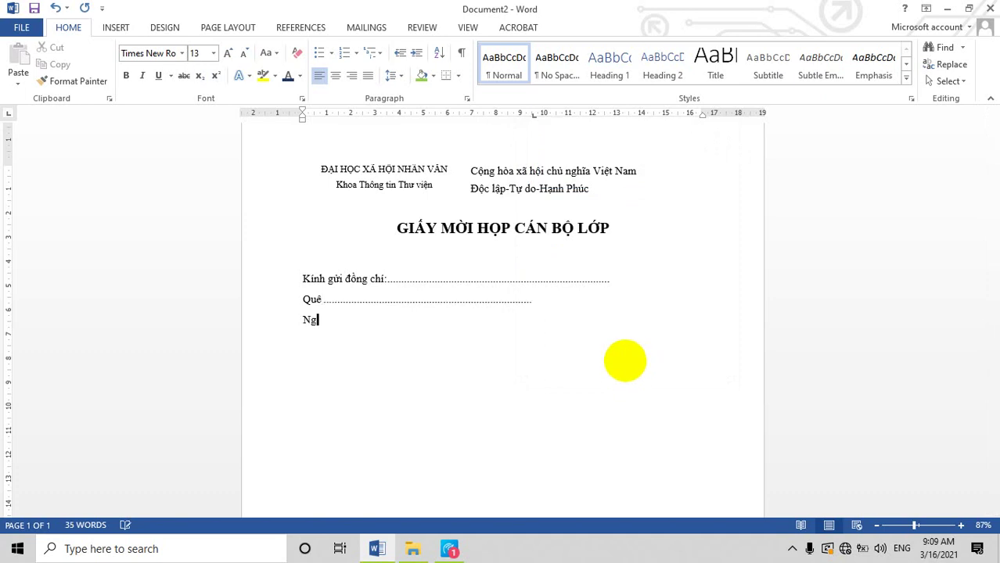
text(a)
text(y)
text( sin)
text(h)
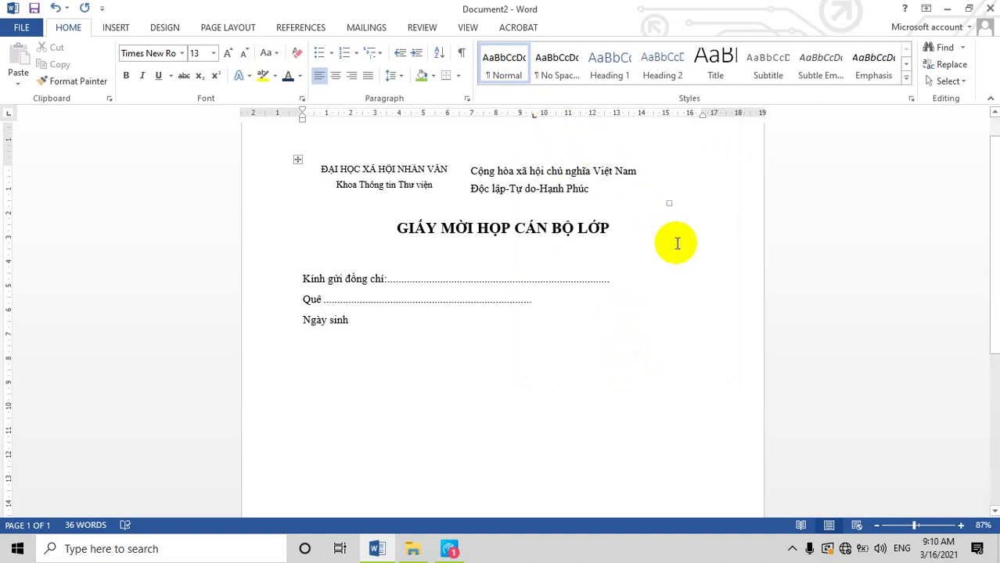
key(Tab)
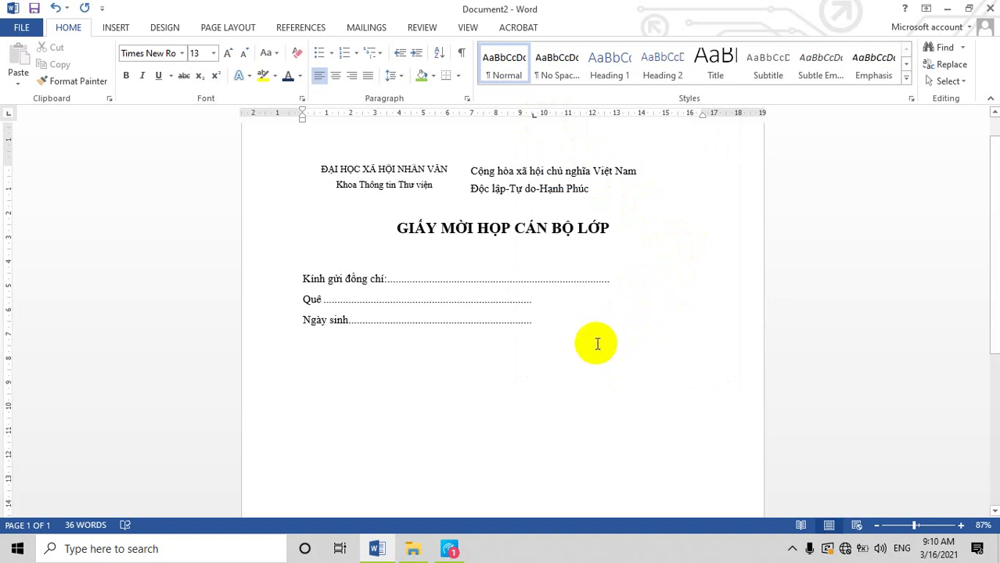
Type 'Đến đúng chiều ngày 20/3/2021 đến hội trường A1 để họp bầu ban cán sự liên chi đoàn khoa.'.
key(Return)
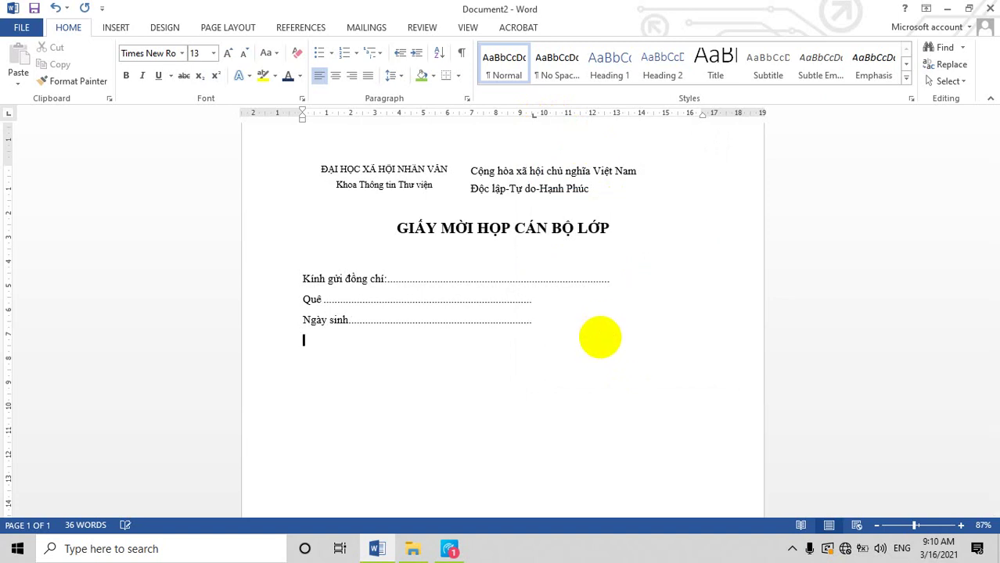
text(D)
text(ê)
text(n đungs)
text( c)
text(hiê)
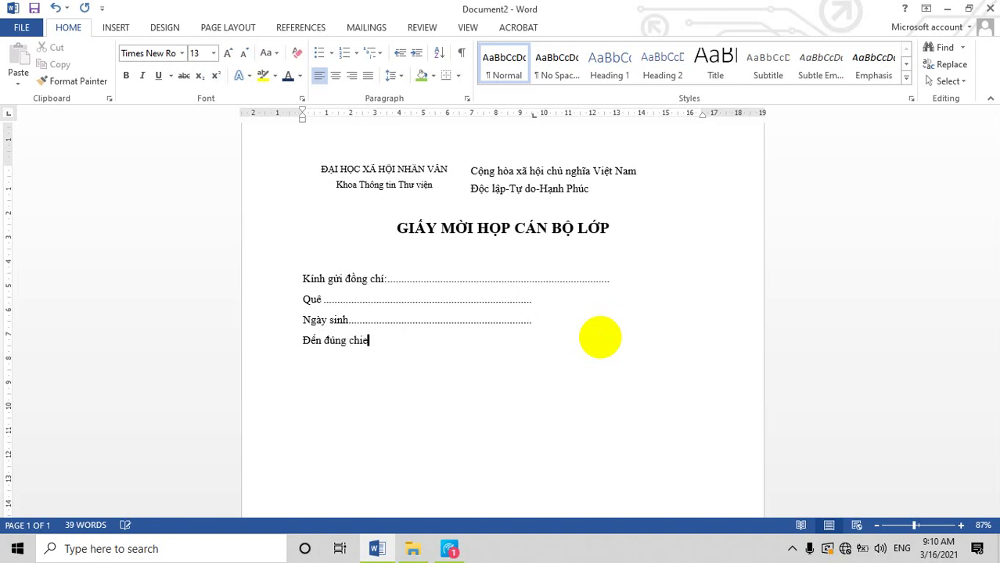
text(u ngày)
text( 20)
text(/)
text(3/)
text(200)
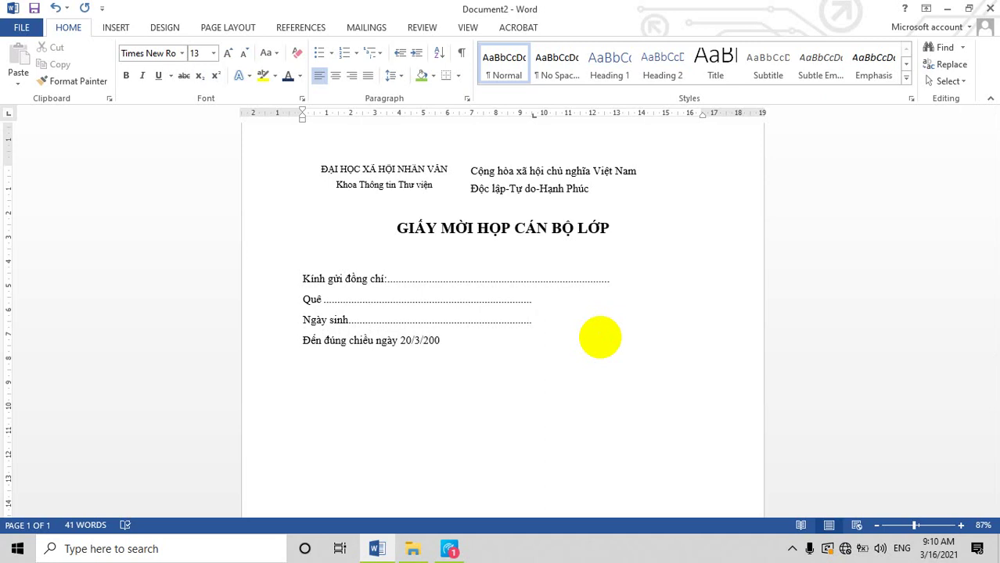
key(BackSpace)
text(21)
text(đế)
text(n hội )
text(trườ)
text(ng A1)
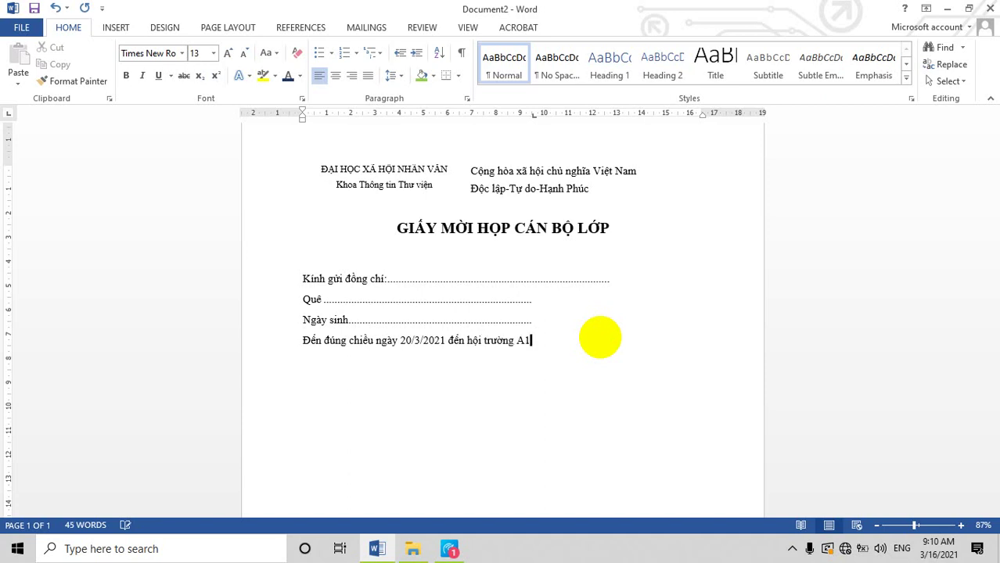
text(để)
text( họp)
text(b)
text(ầu)
text(ban cán )
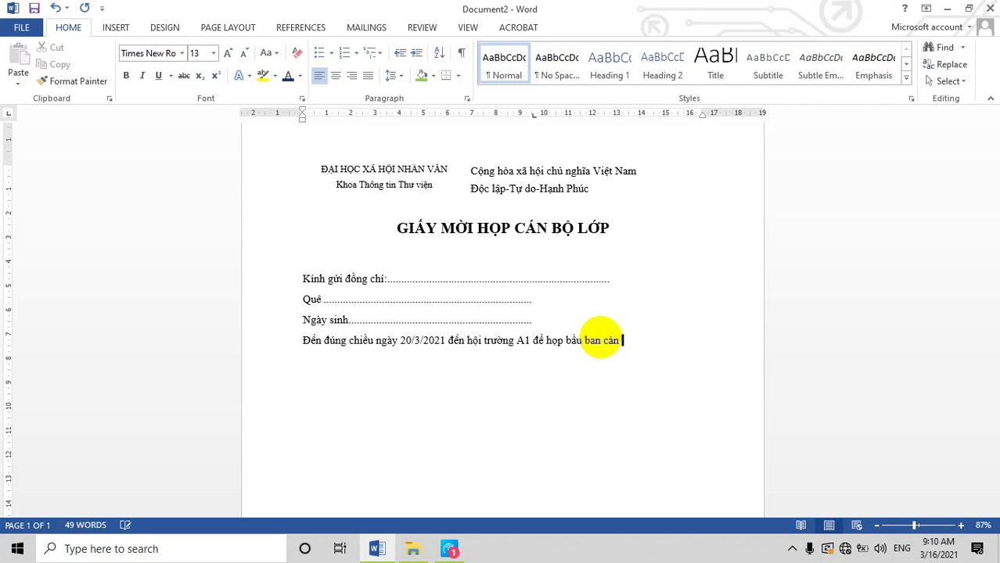
text(sự li)
text(ên chi )
text(doand)
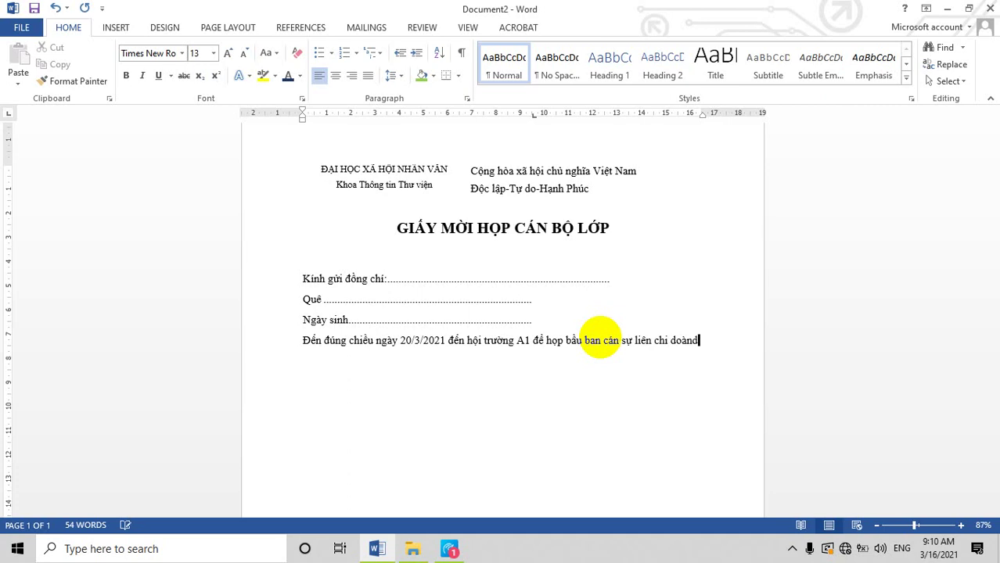
key(BackSpace)
key(BackSpace)
key(BackSpace)
key(BackSpace)
key(BackSpace)
text(đ)
text(oaàn k)
text(hoa.)
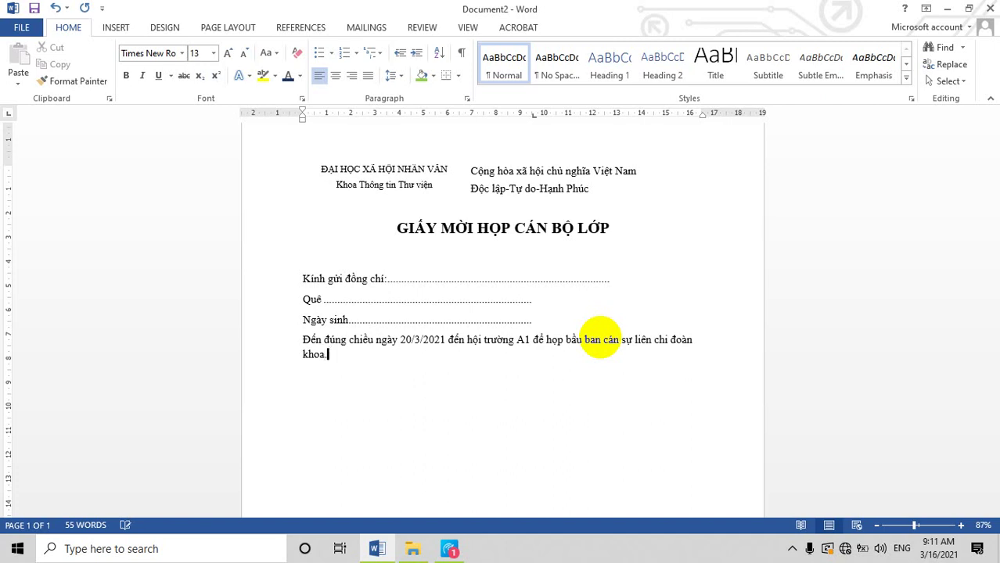
key(Return)
Insert a one-row, two-column table below the meeting sentence.
scroll(609, 337, down, 1)
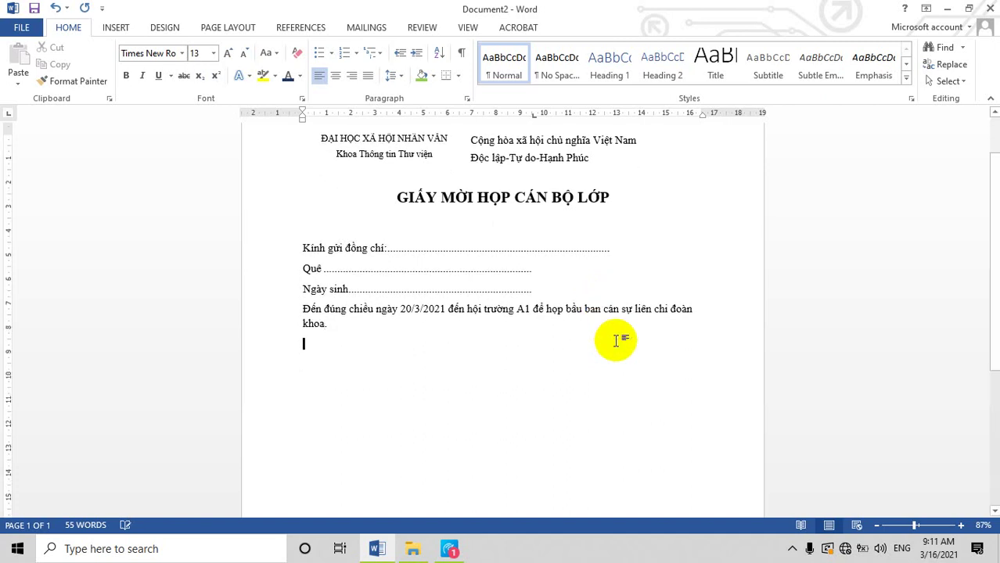
scroll(615, 338, down, 1)
click(116, 28)
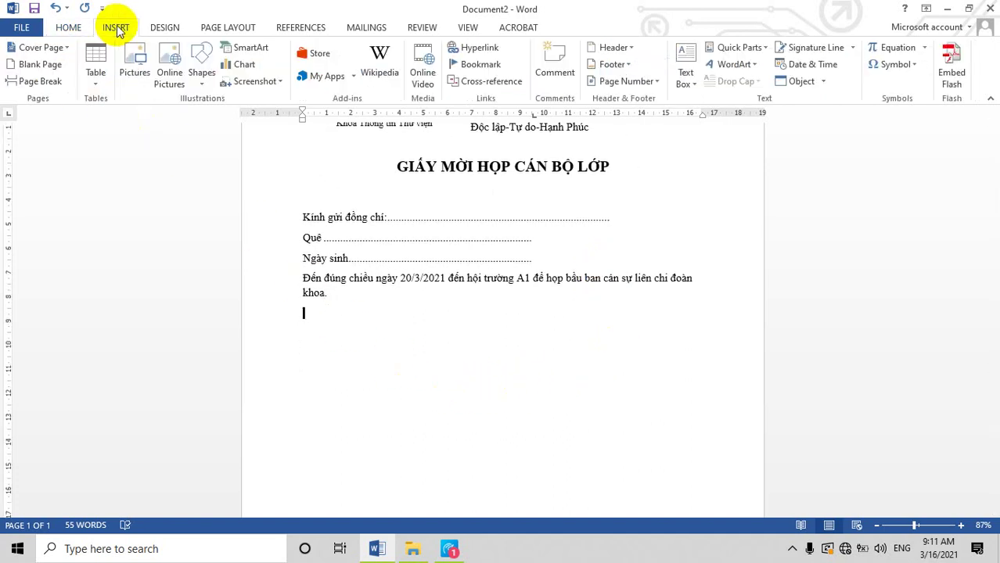
click(94, 71)
click(105, 117)
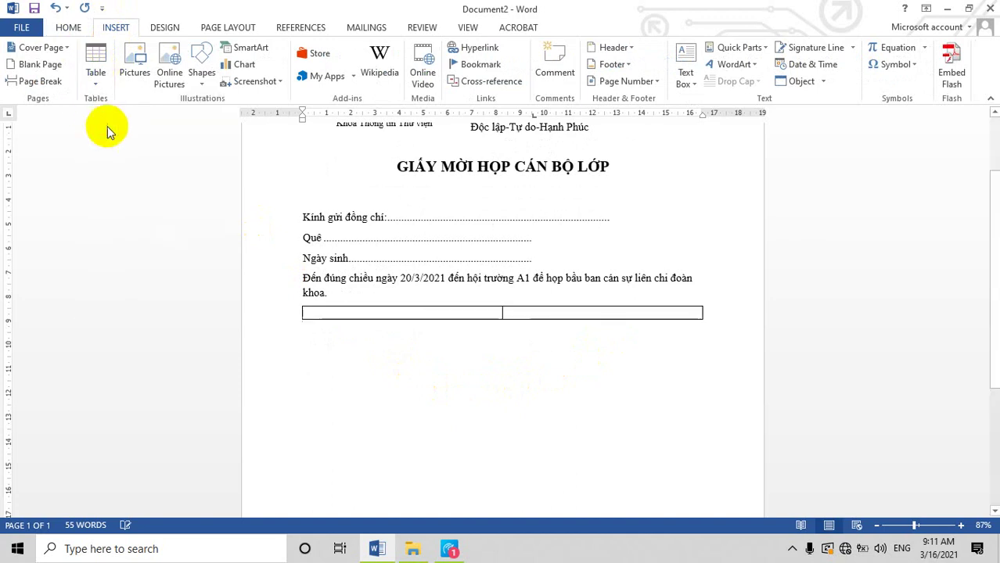
click(547, 311)
Type 'Hà nội ngày 15/03/2021' with 'Bí thư' beneath it in the right cell.
text(H)
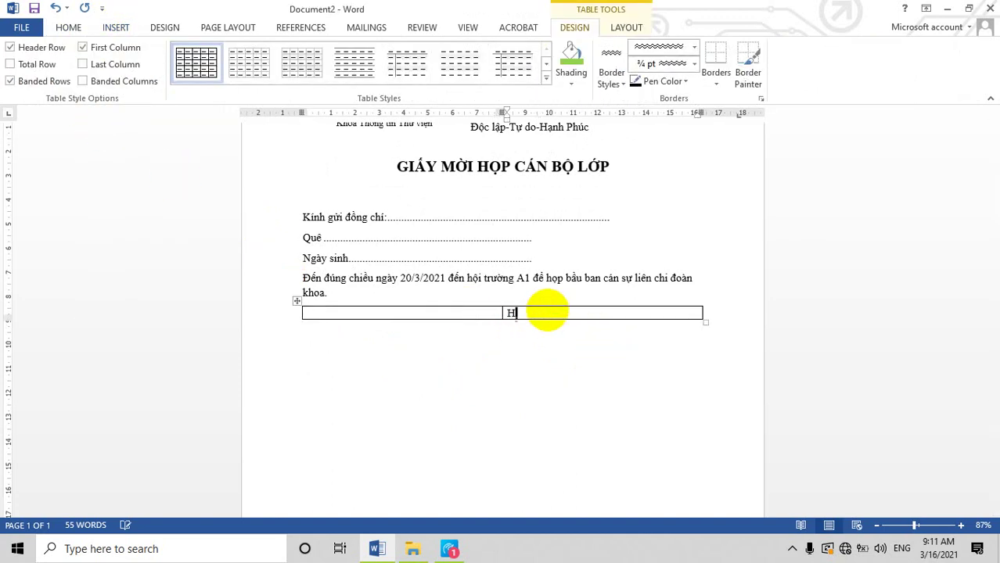
text(à nội)
text(ngày )
text(15/)
text(03/)
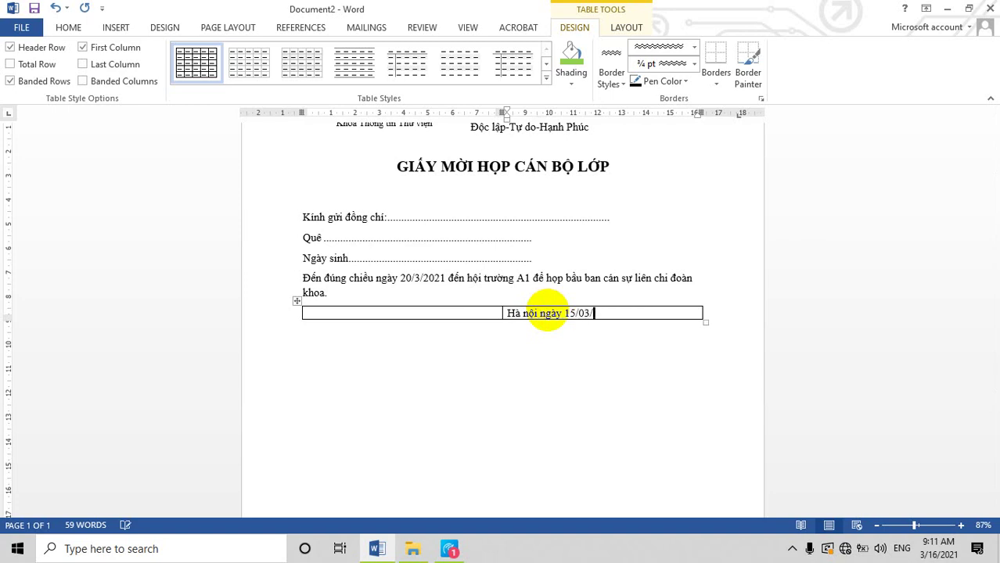
text(2021)
key(Return)
key(Return)
key(Return)
key(Return)
key(Return)
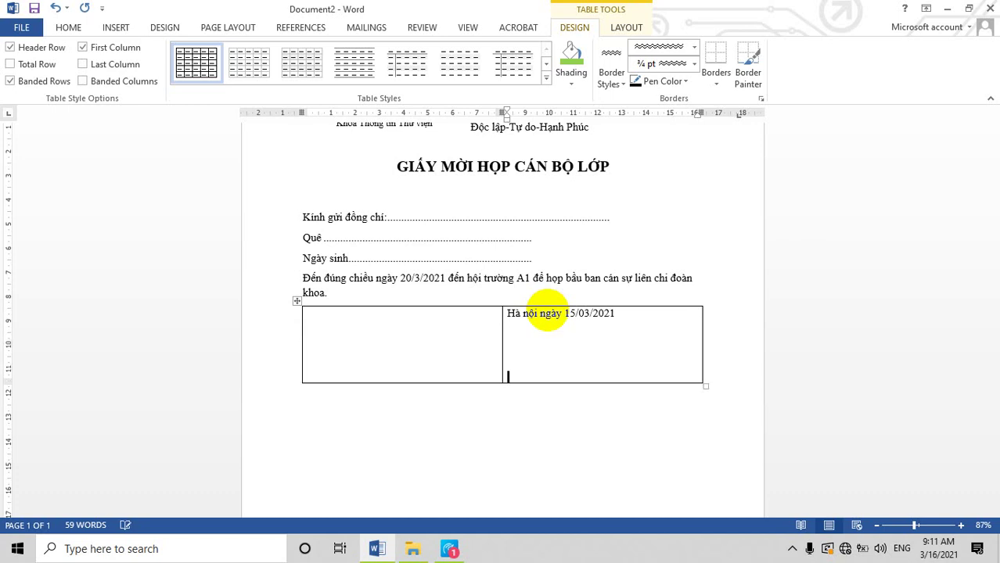
key(Return)
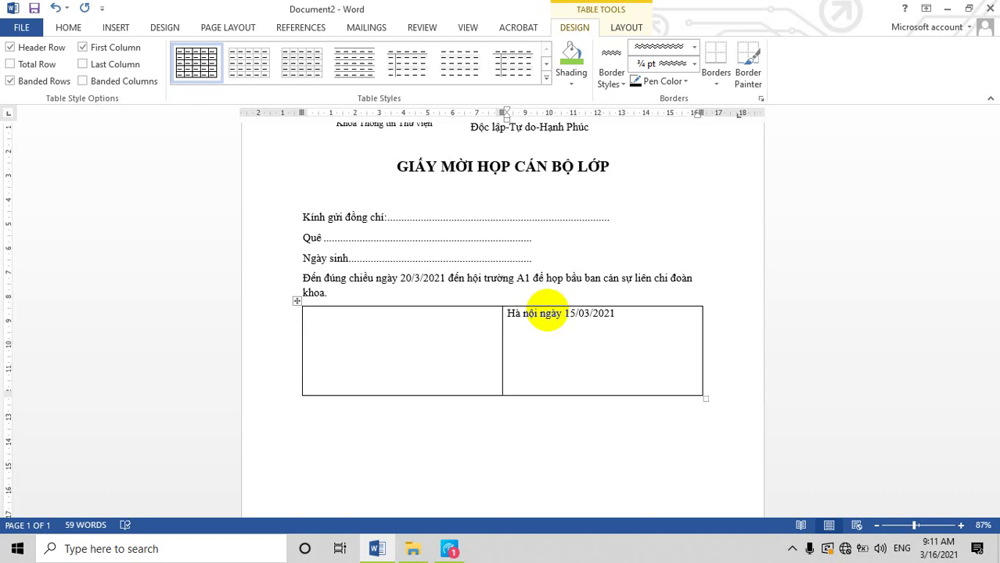
text(Bi)
text(í t)
text(hư)
click(634, 313)
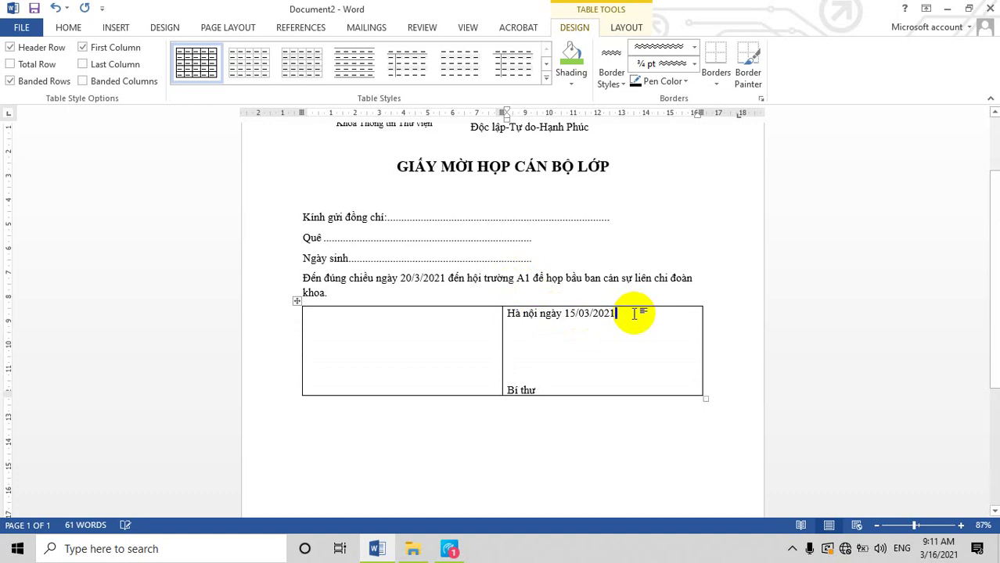
key(Return)
text(Bí )
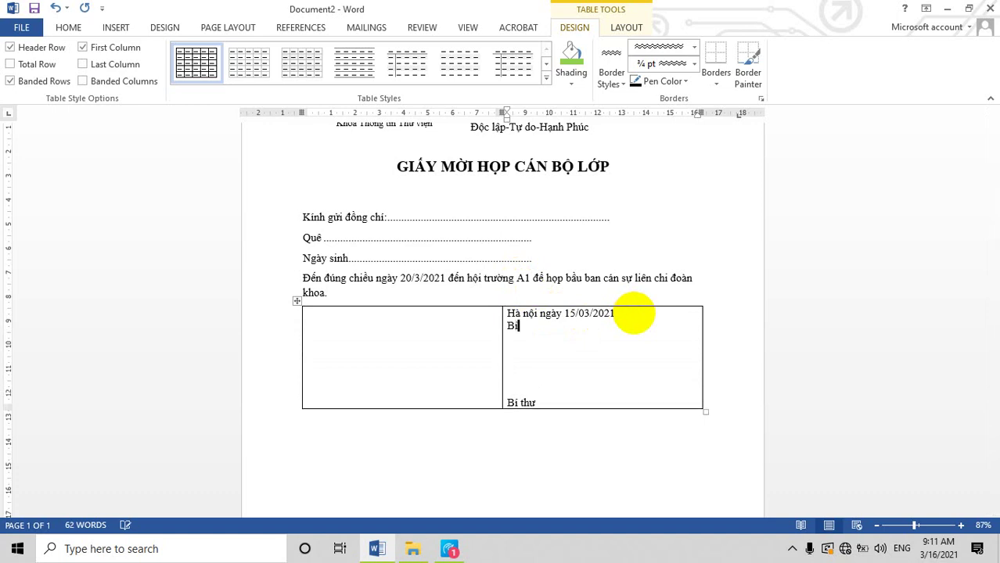
text(thư)
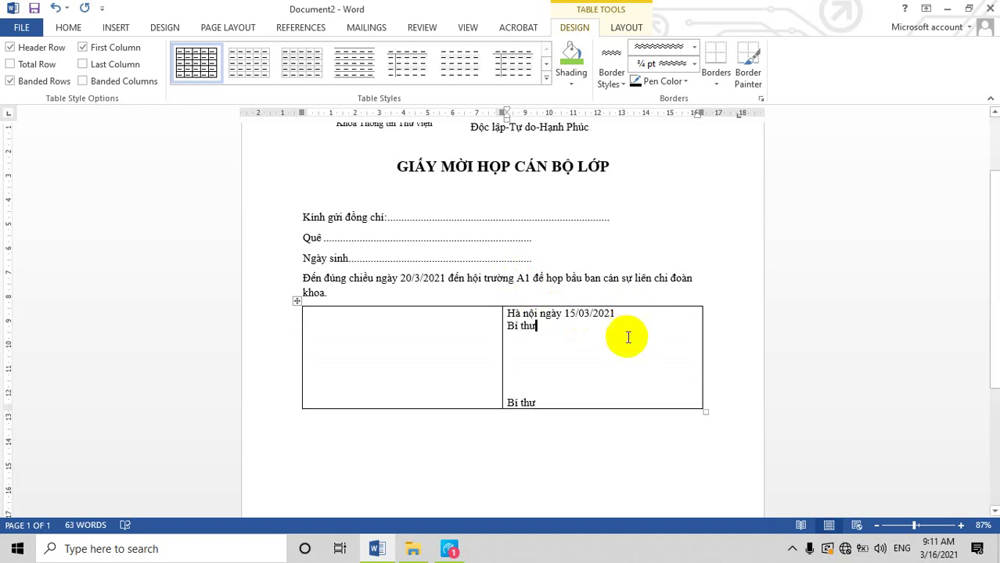
click(547, 404)
key(BackSpace)
key(BackSpace)
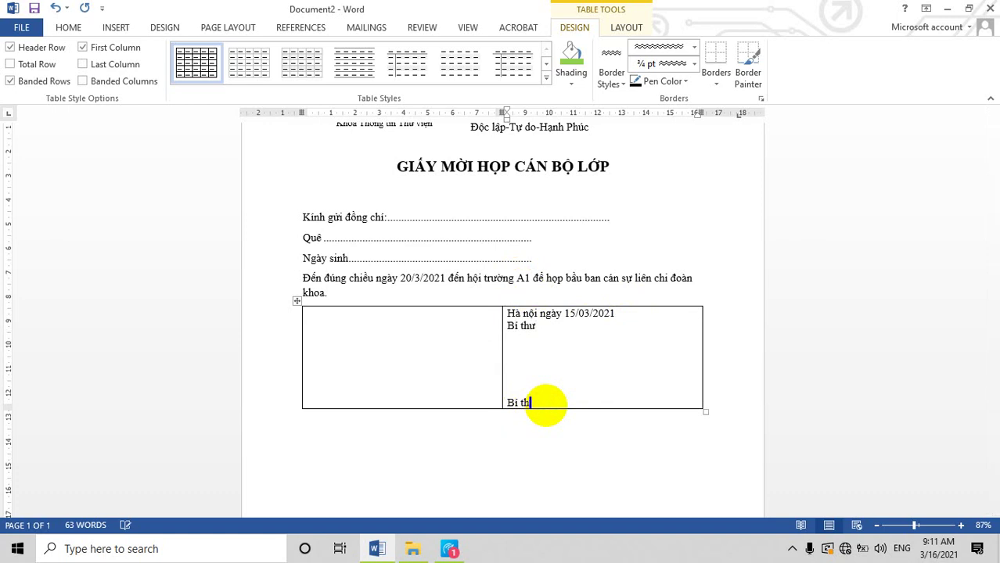
key(BackSpace)
key(BackSpace)
key(BackSpace)
key(BackSpace)
key(BackSpace)
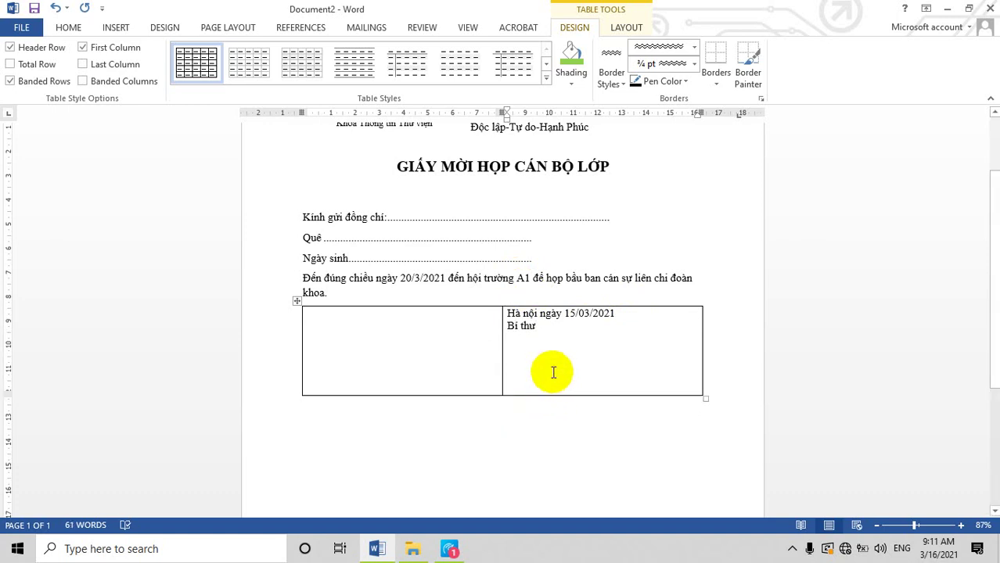
Remove all borders from the signature table.
right_click(298, 304)
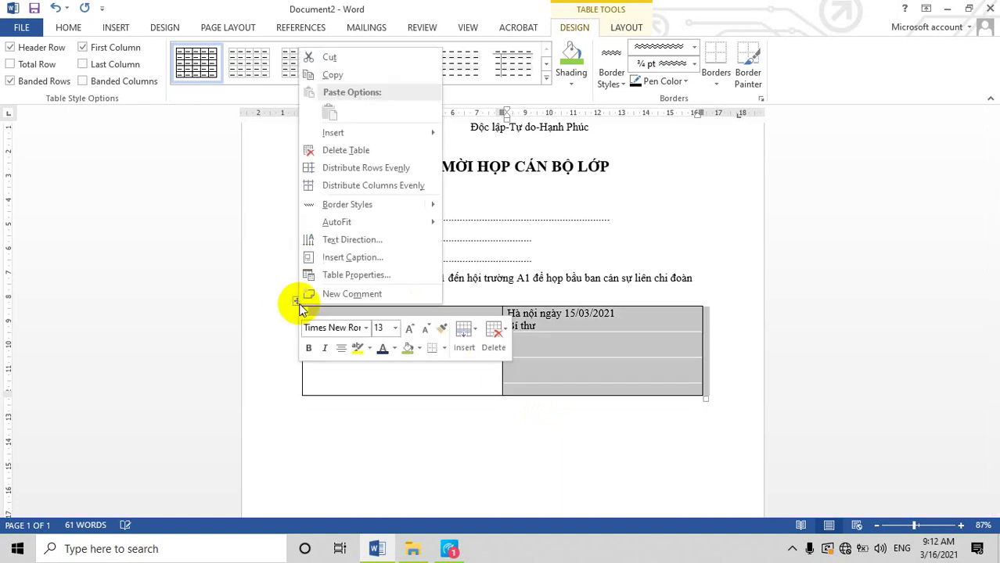
click(444, 353)
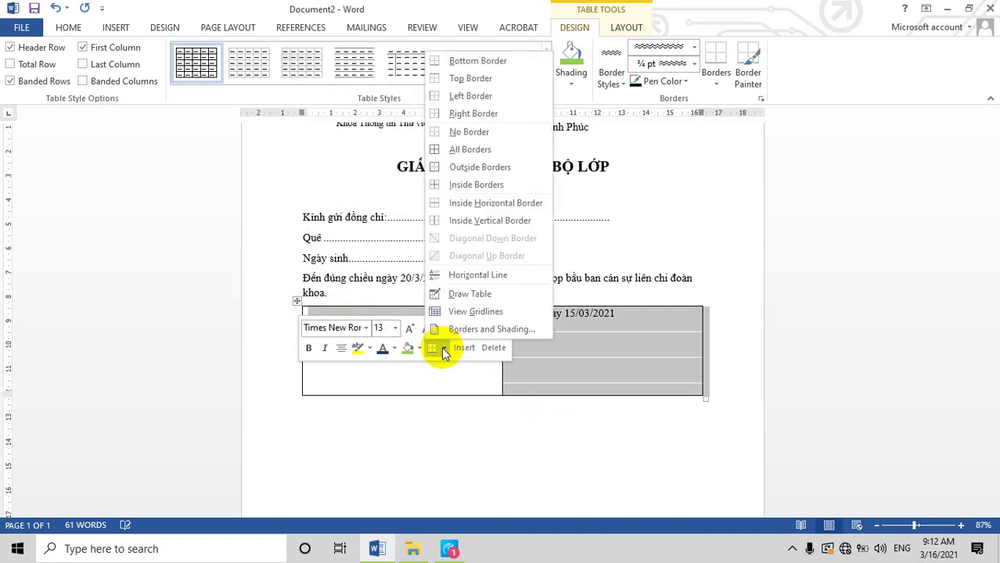
click(480, 134)
click(741, 327)
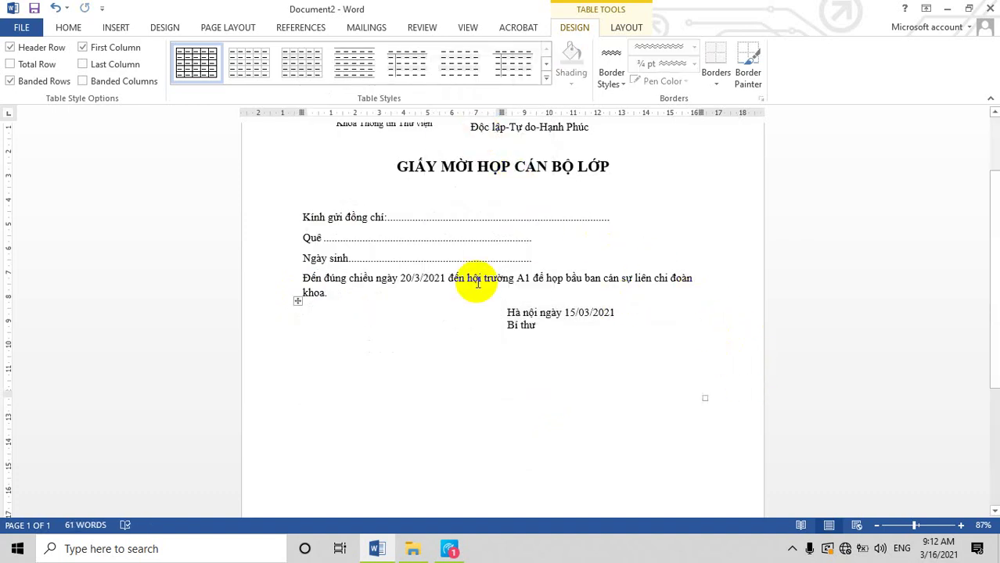
Move 'khoa.' onto its own line after the đoàn line.
click(704, 276)
key(Return)
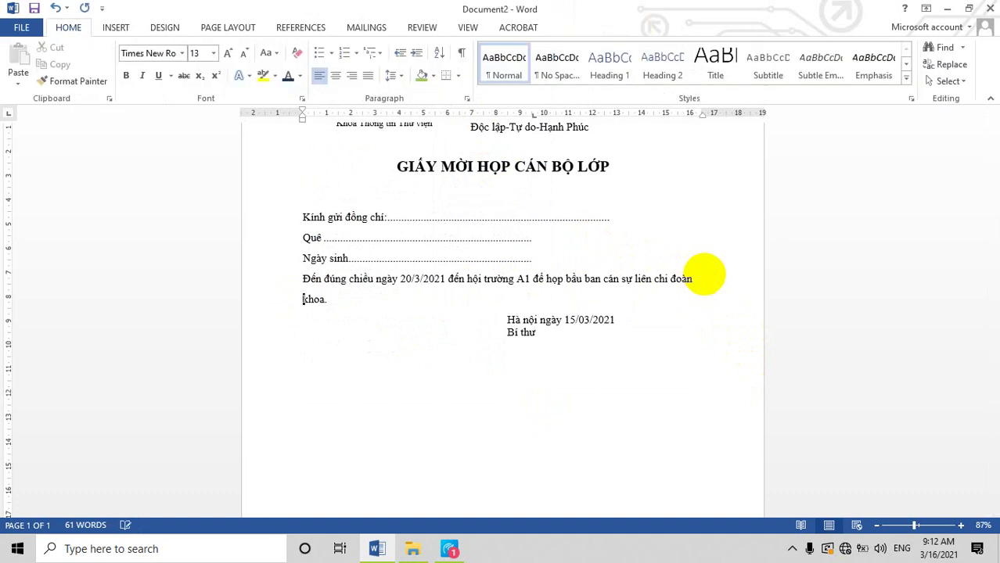
scroll(670, 295, up, 1)
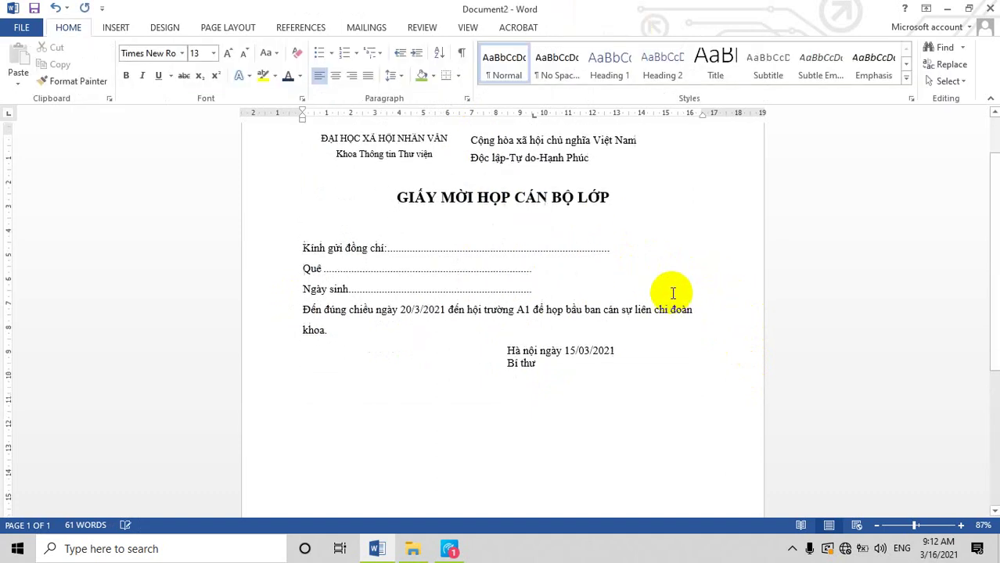
scroll(670, 290, down, 1)
key(Left)
scroll(678, 282, up, 1)
Save the document on the Desktop under the name 'GIẤY MỜI HOP CHI ĐOÀN'.
key(ctrl+s)
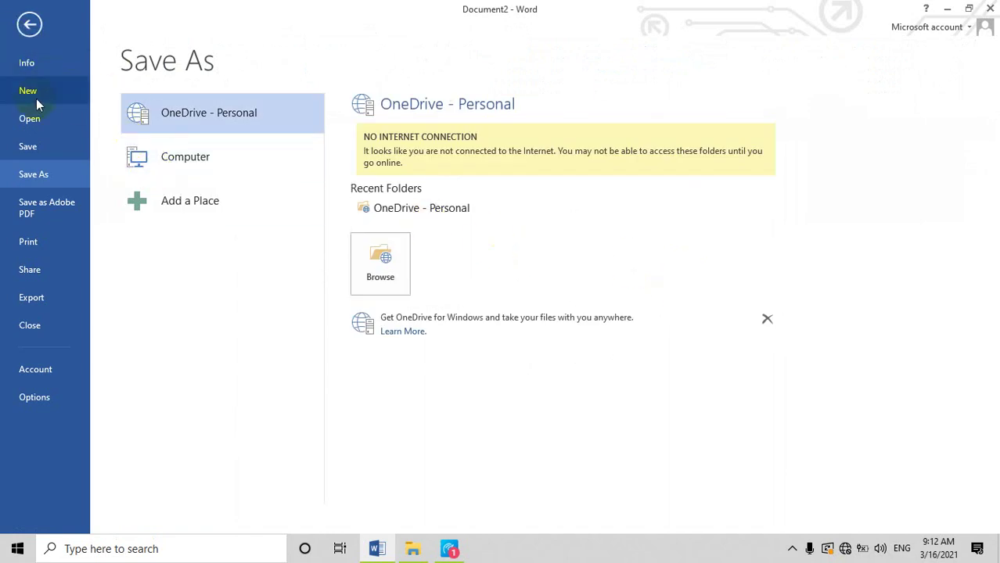
click(182, 165)
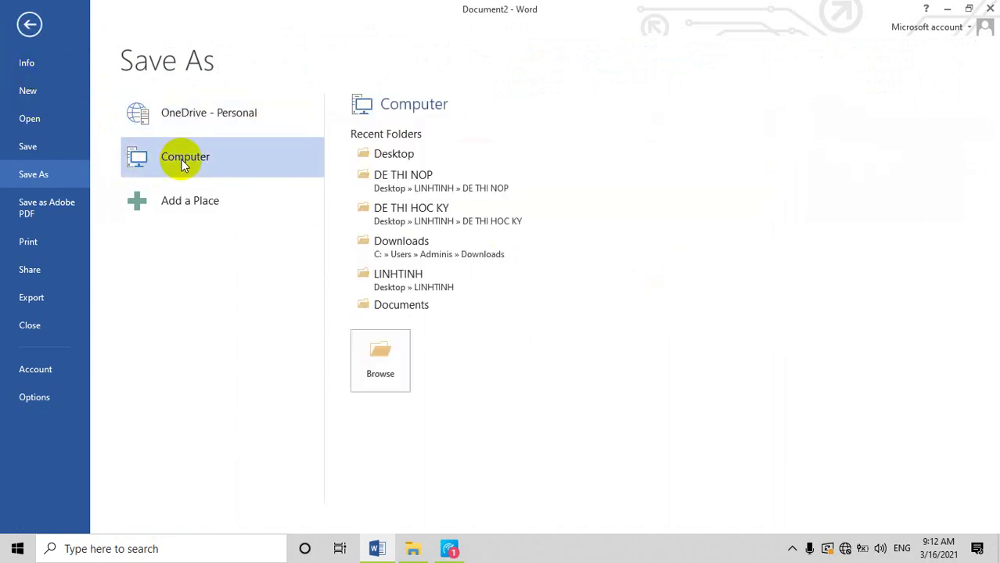
click(374, 155)
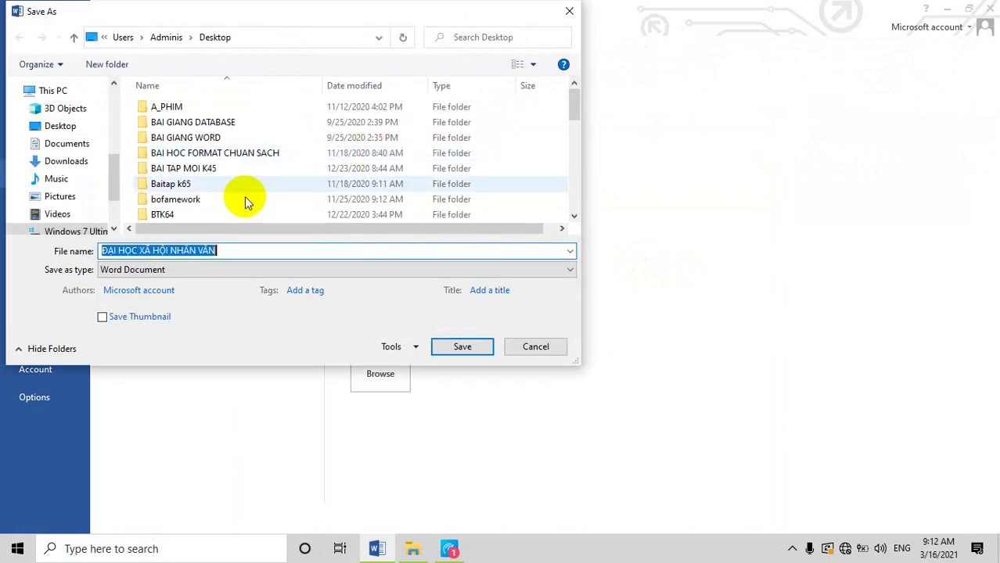
key(BackSpace)
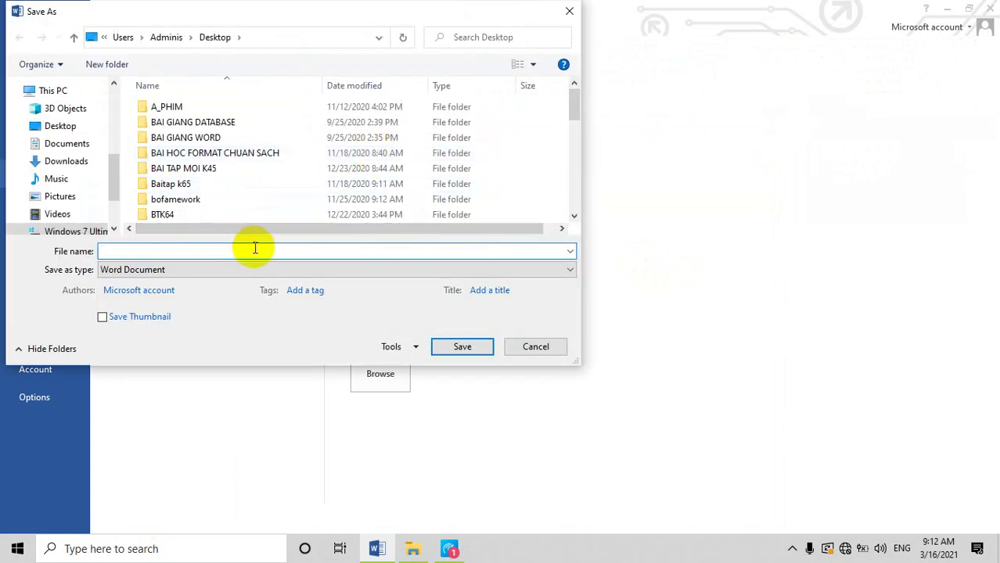
text(GIẤY )
text(MỜI H)
text(OP)
text(CHI Đ)
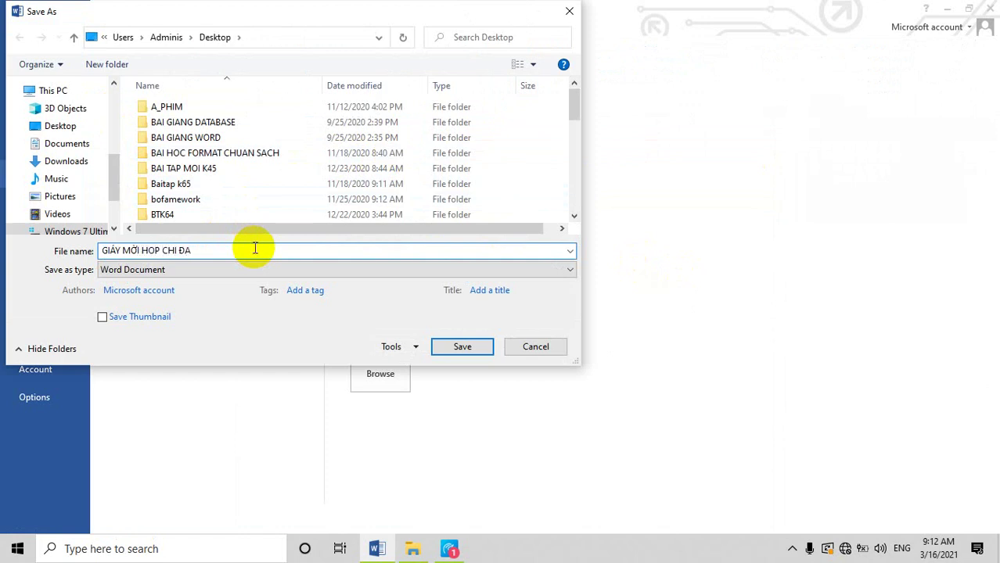
text(OÀN)
click(469, 346)
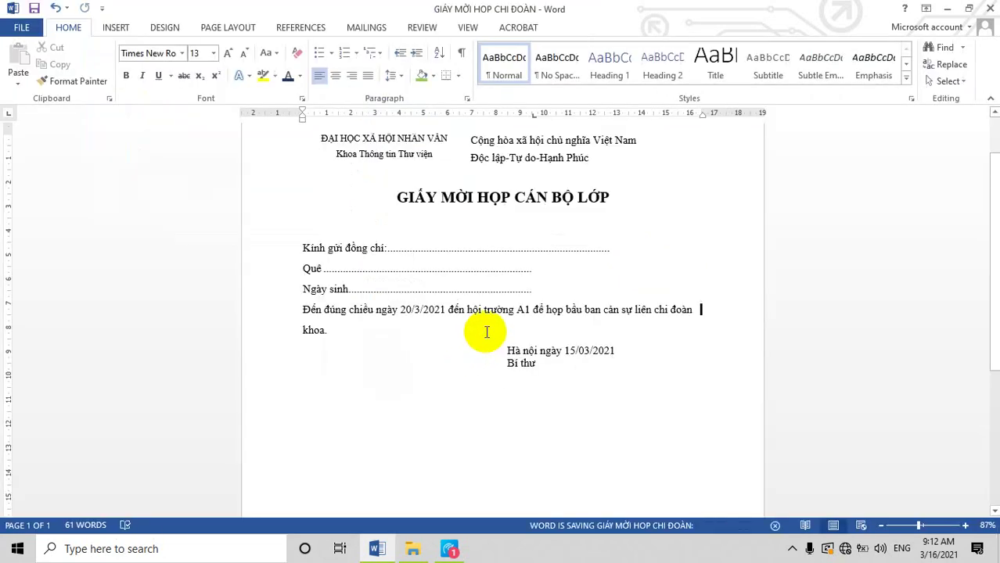
click(649, 250)
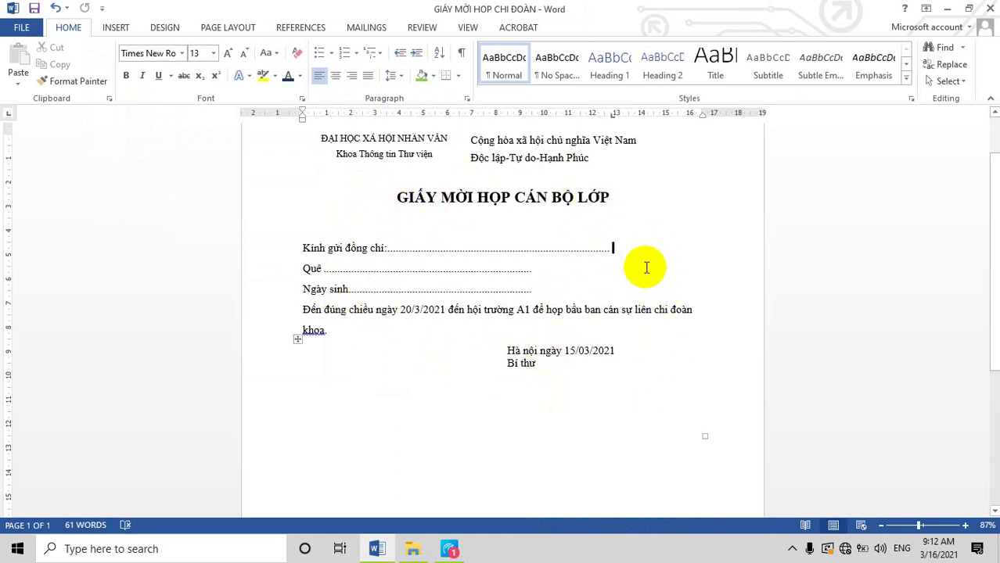
scroll(648, 276, up, 1)
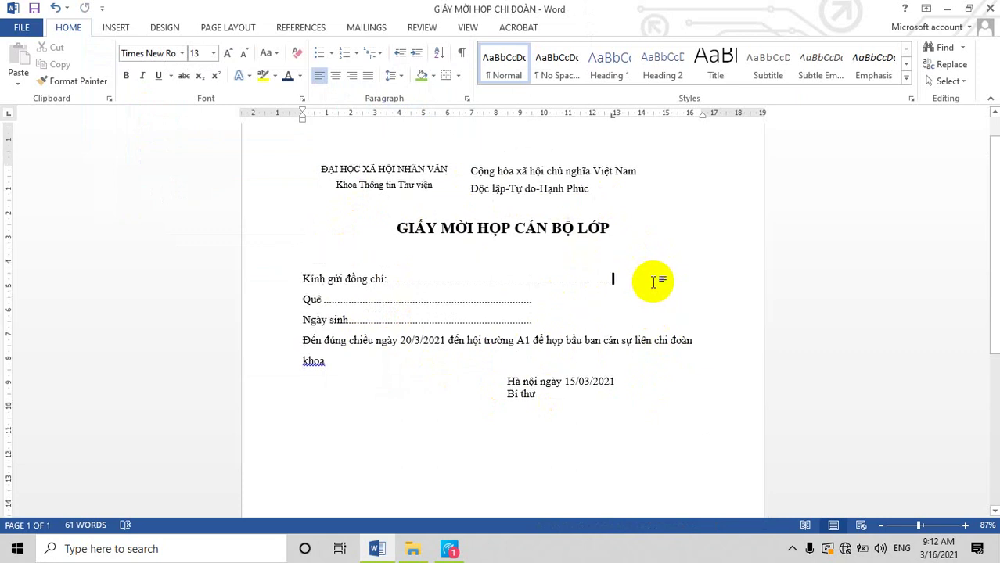
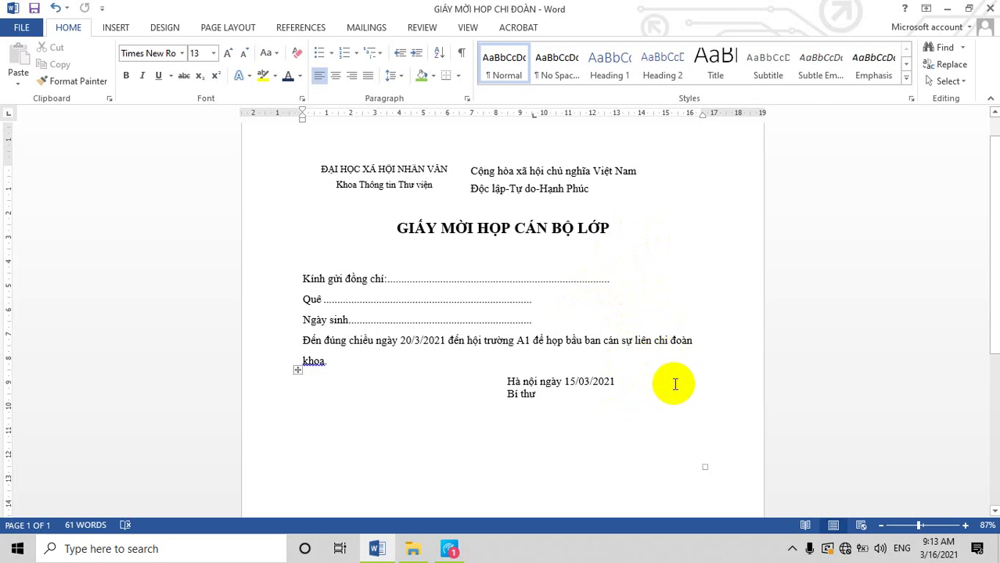
Place the cursor on the Quê line of the invitation and show the Mailings commands.
click(694, 308)
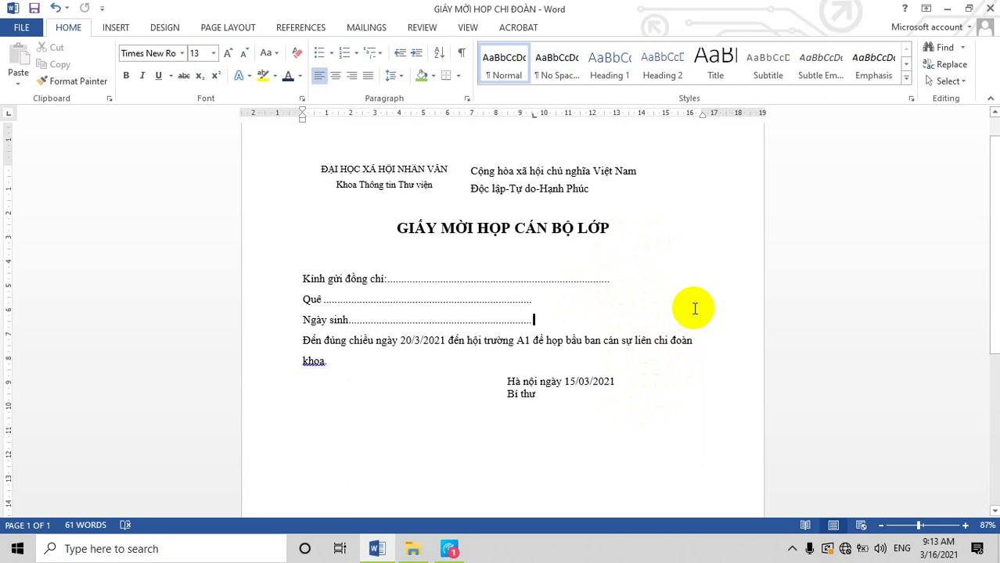
key(Up)
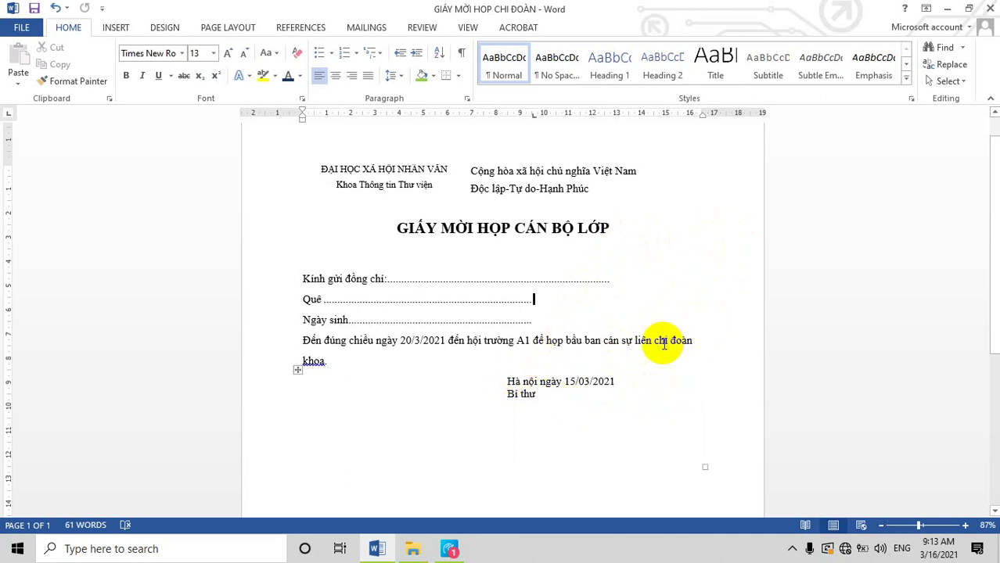
click(366, 27)
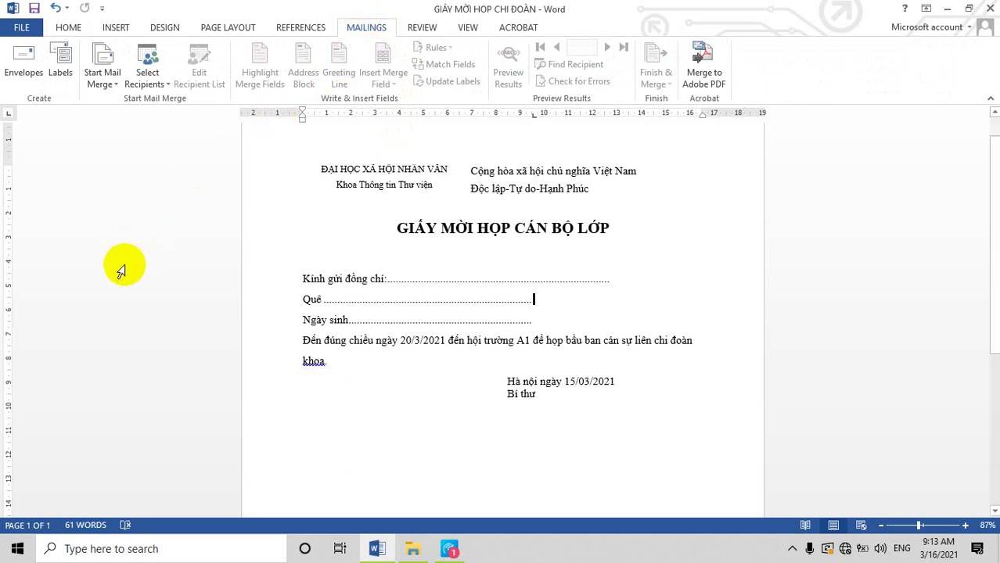
Use the existing DANH SACH SINH VIEN file on the Desktop as the recipient list.
click(155, 85)
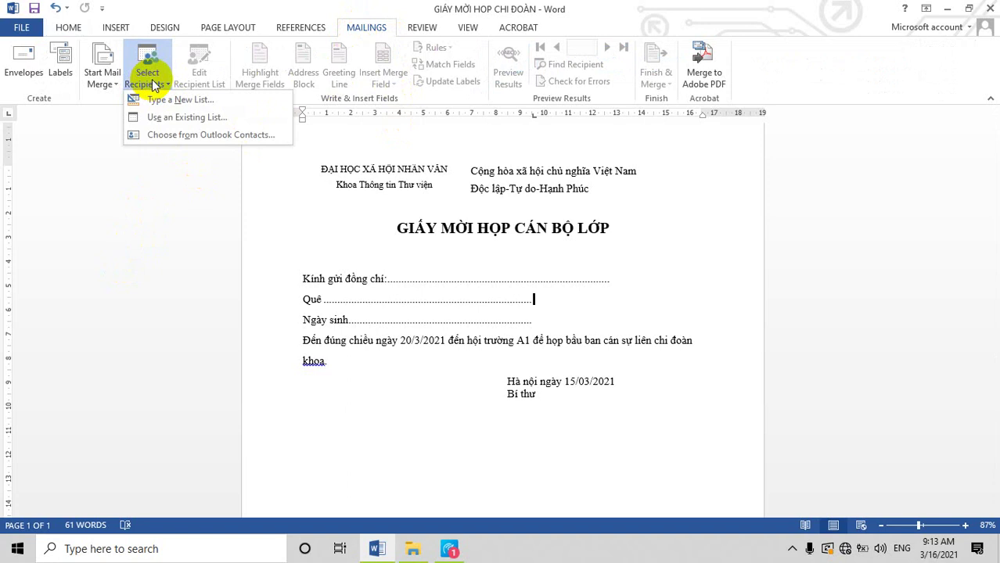
click(169, 126)
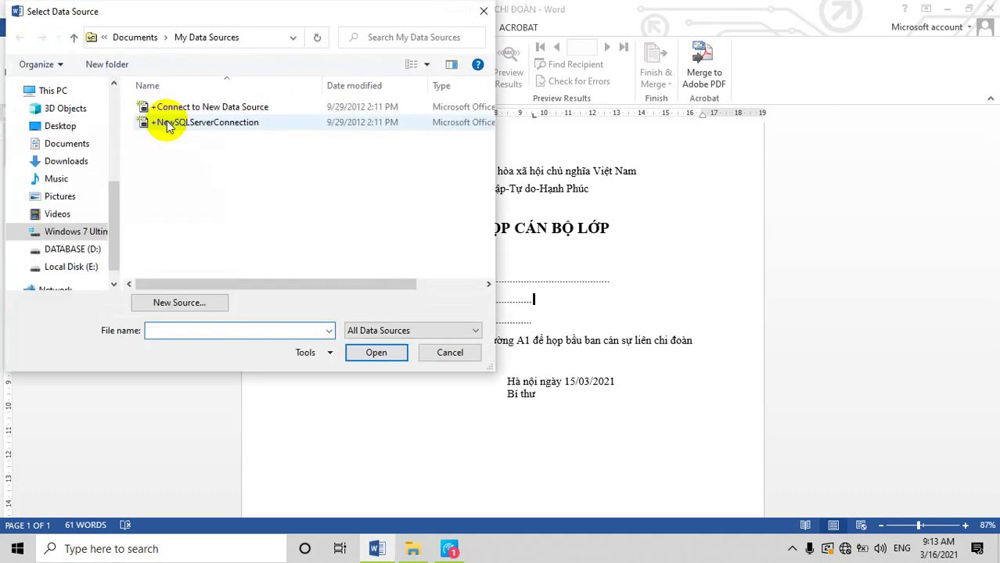
click(61, 129)
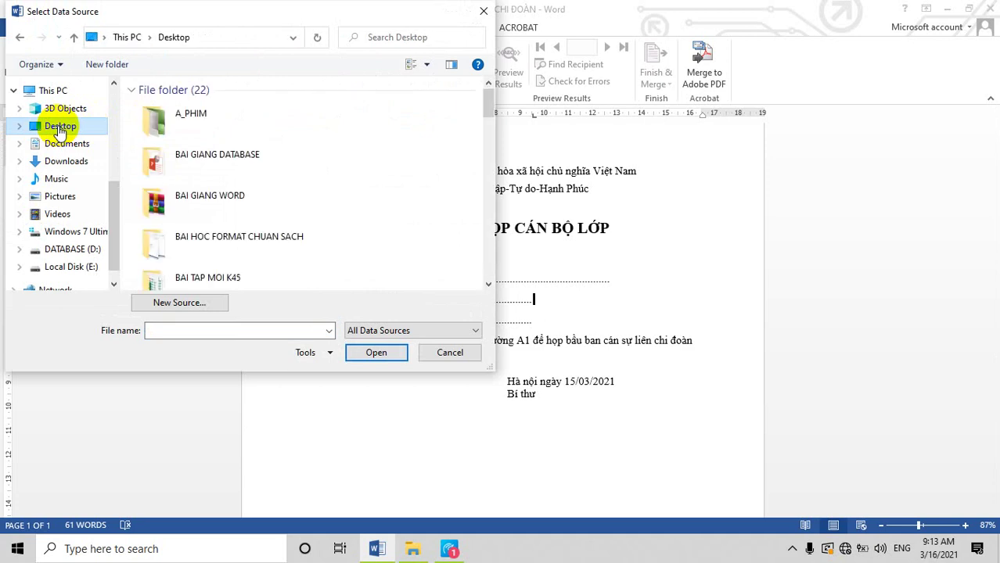
mouse_move(486, 98)
mouse_down()
mouse_move(487, 275)
mouse_move(488, 248)
mouse_up()
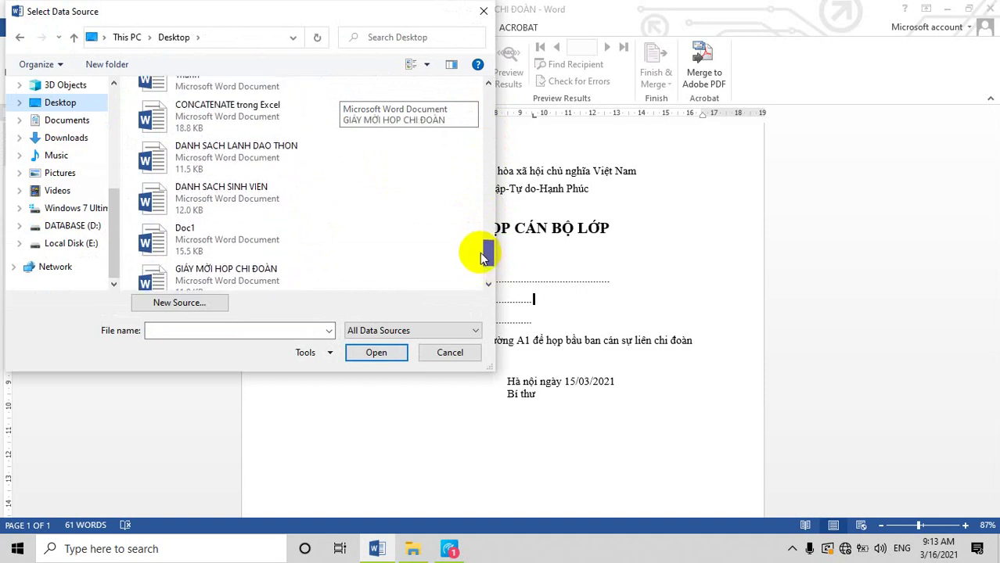
double_click(188, 198)
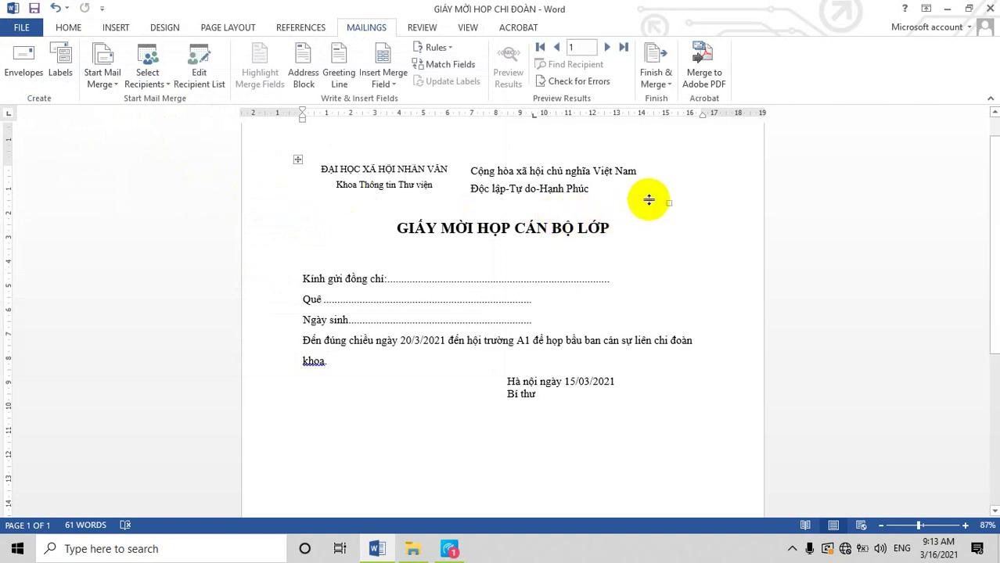
Insert the HỌ_VÀ_TÊN merge field after 'Kính gửi đồng chí:'.
click(388, 279)
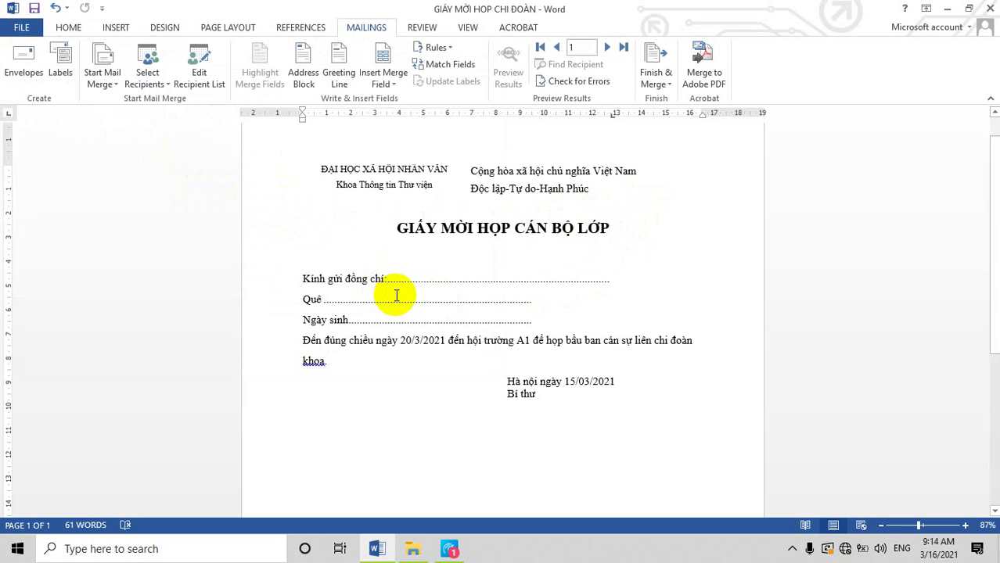
click(111, 84)
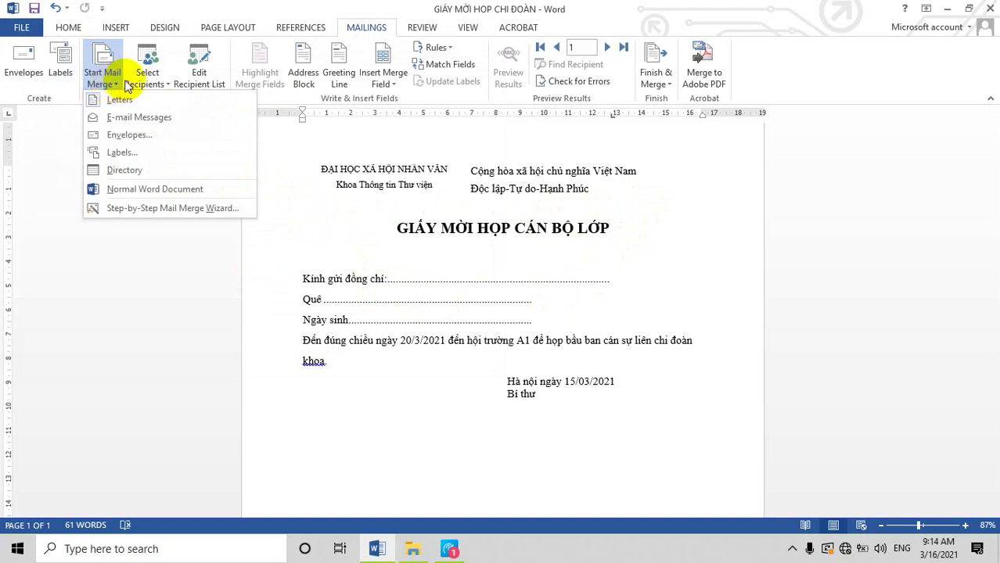
click(161, 78)
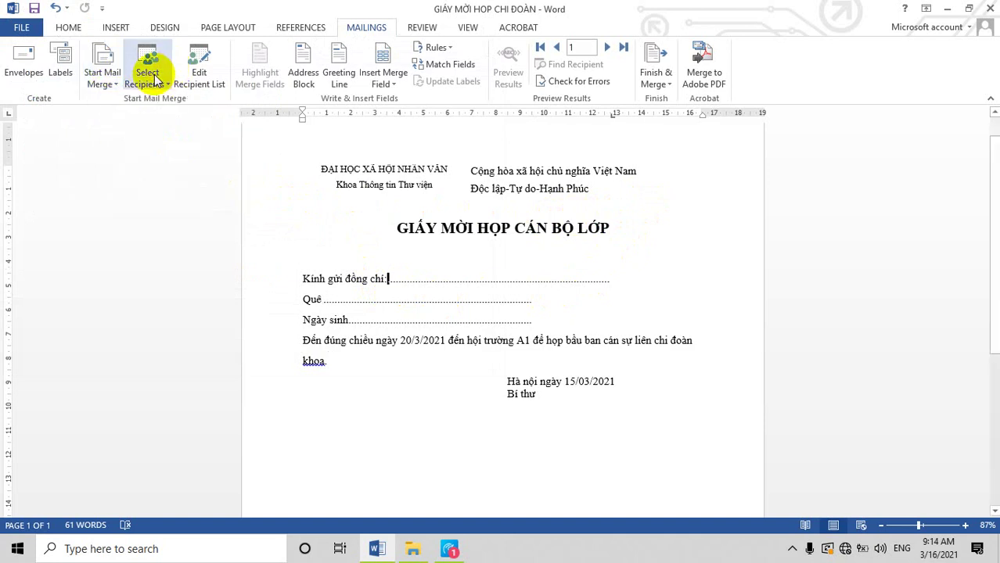
click(156, 81)
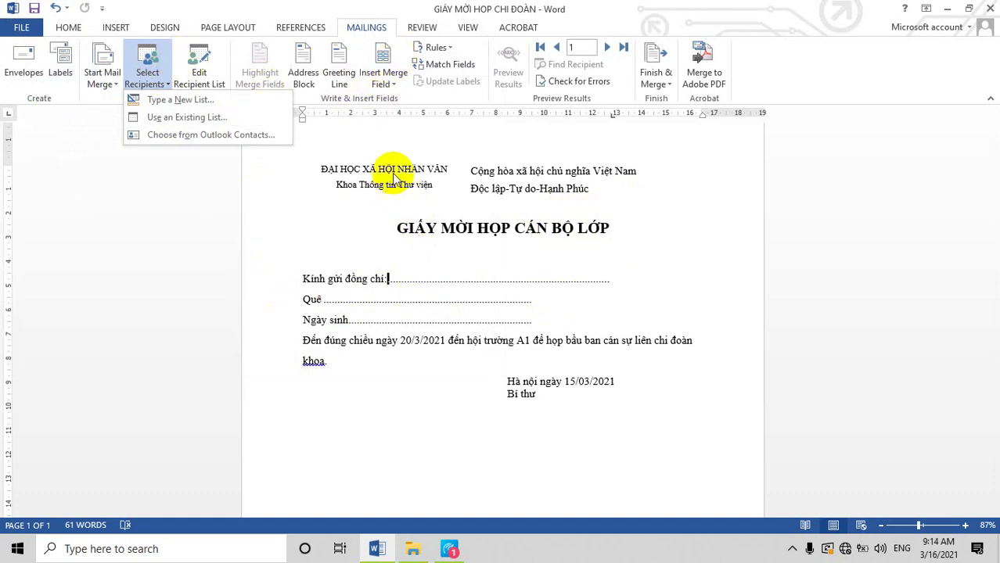
click(395, 84)
click(395, 86)
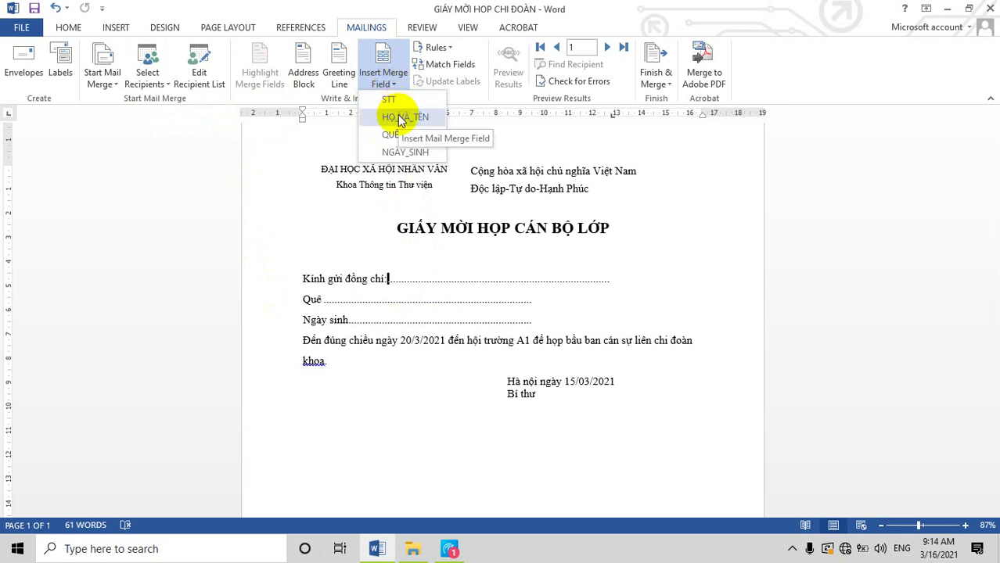
click(402, 118)
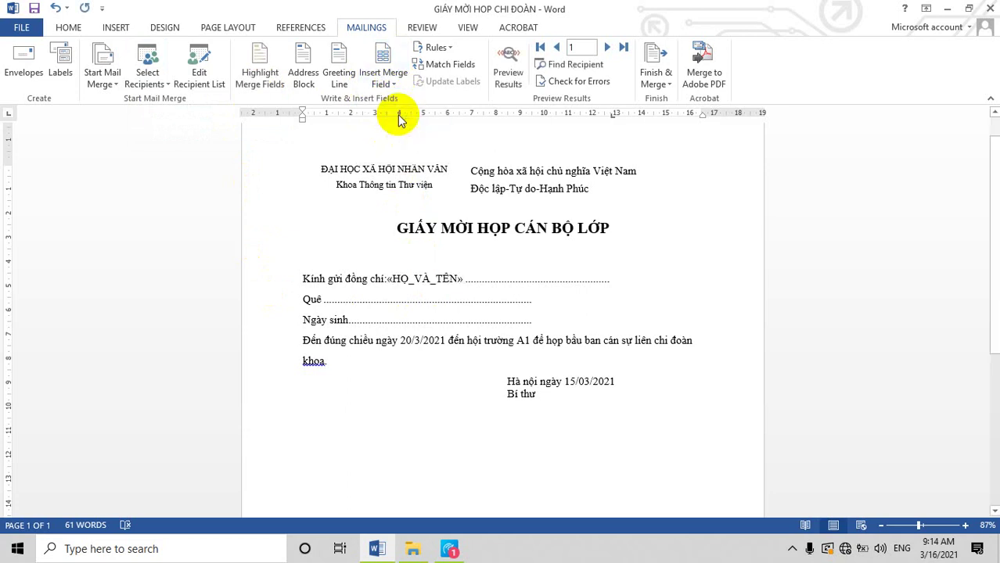
Insert the QUÊ field after Quê and the NGÀY_SINH field after Ngày sinh.
click(347, 298)
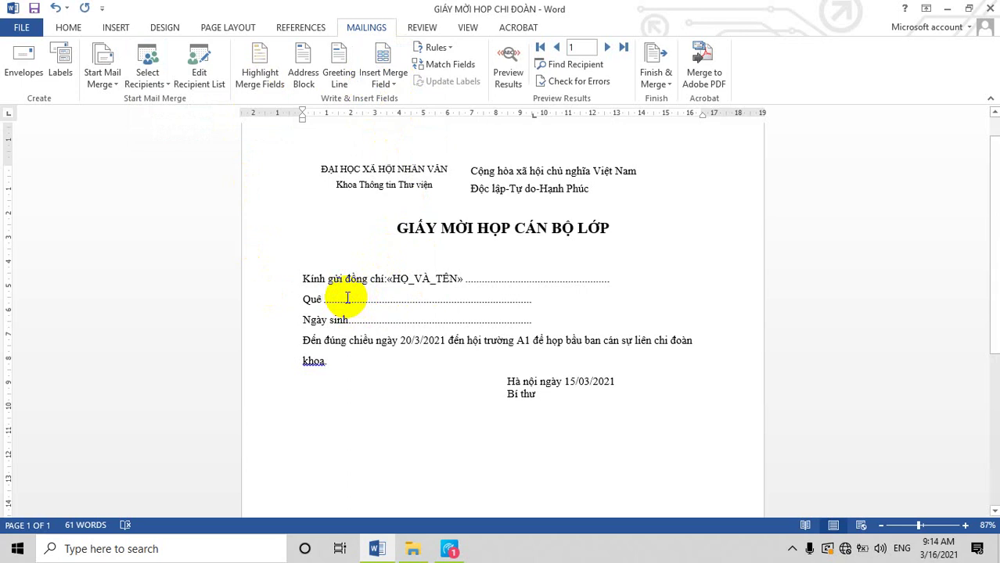
click(394, 84)
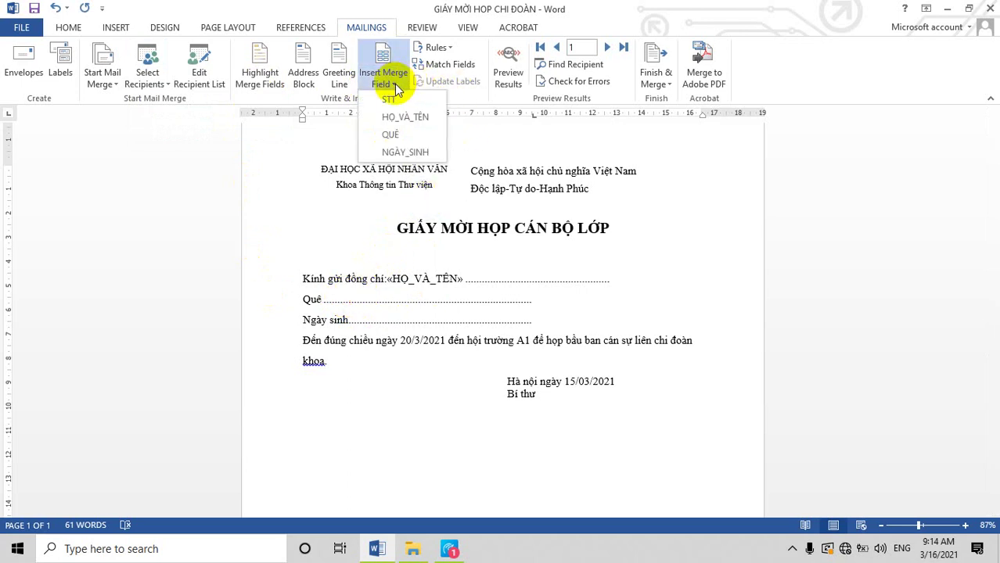
click(390, 134)
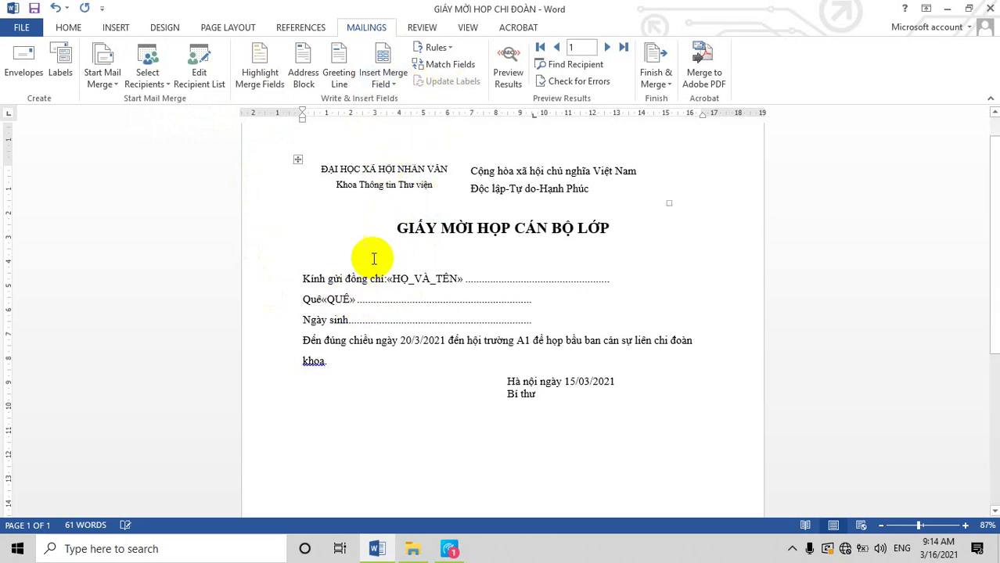
click(352, 321)
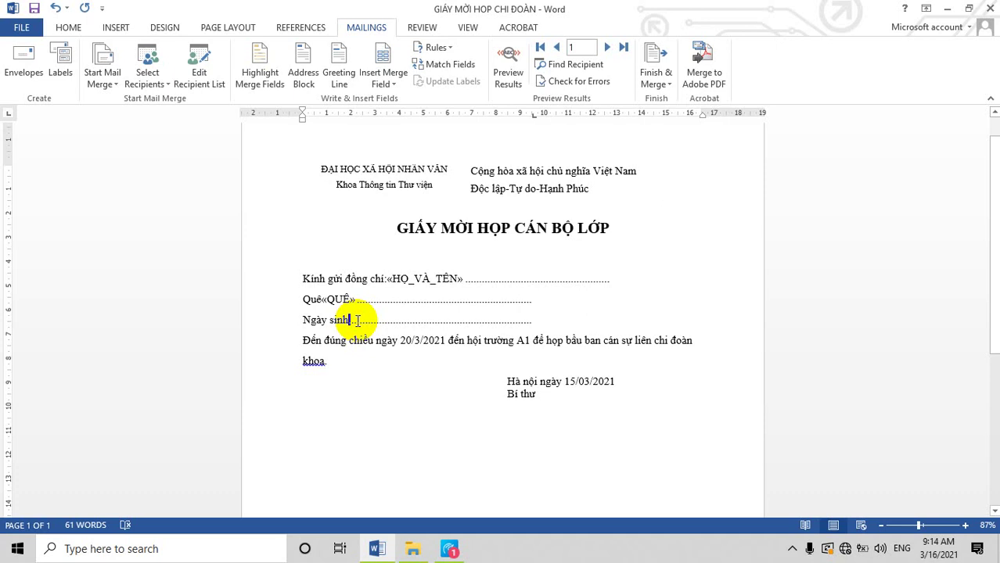
click(392, 83)
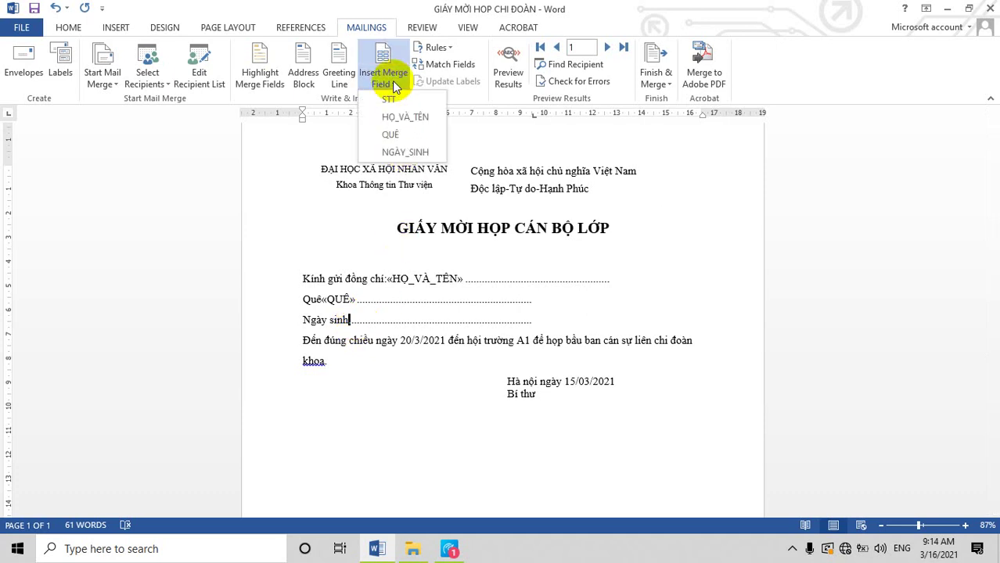
click(392, 152)
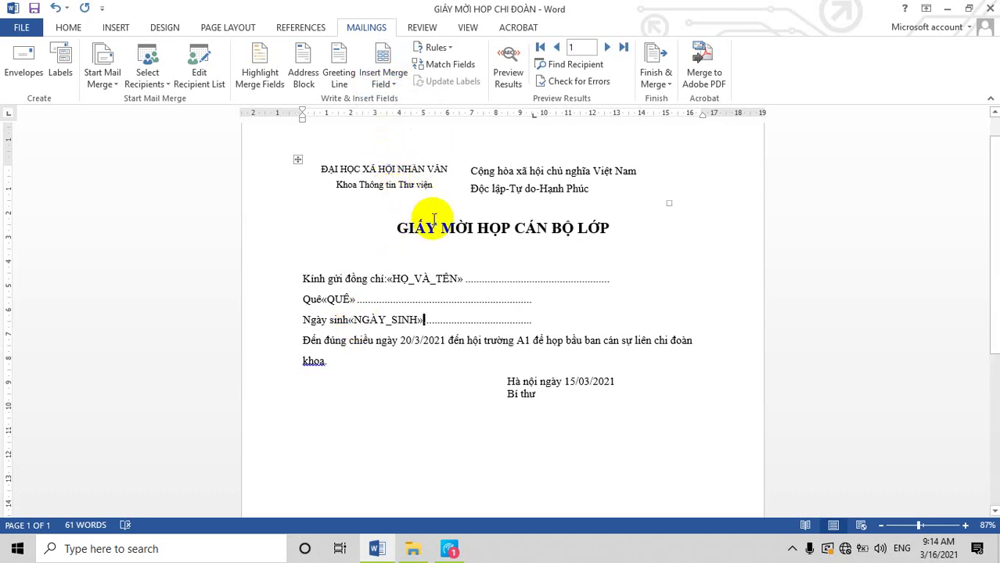
Turn on the merge preview and add a colon before the recipient's name.
click(507, 74)
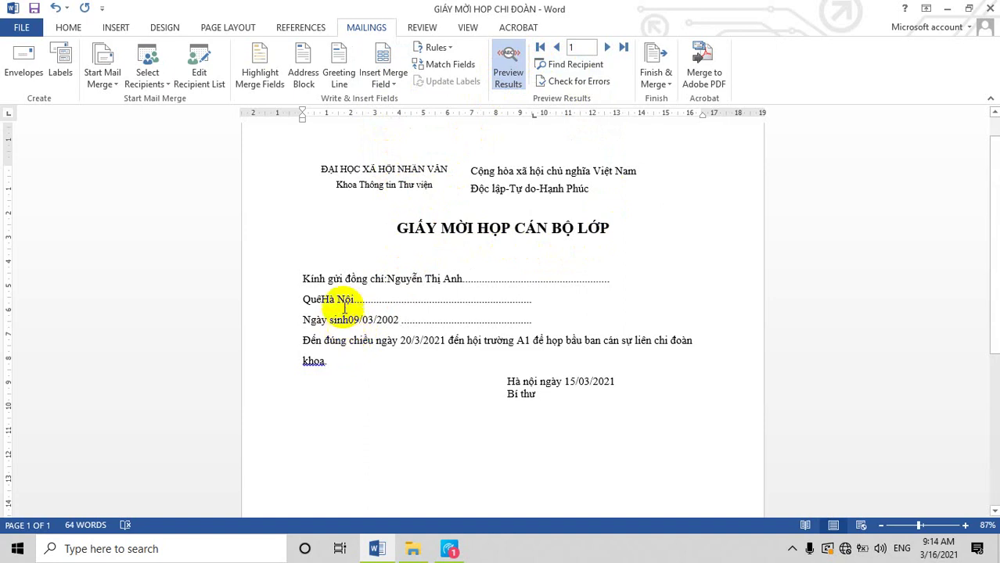
click(386, 279)
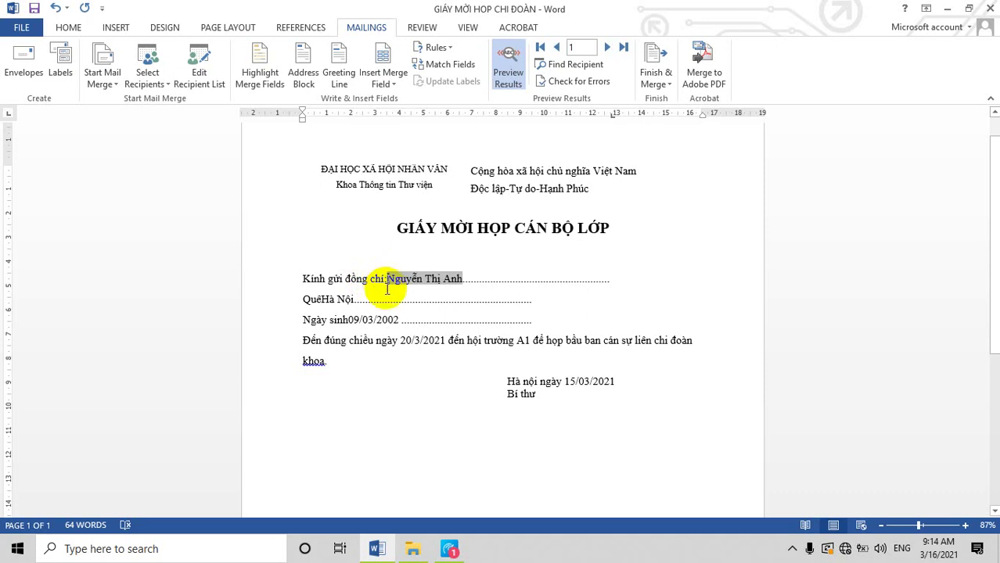
click(386, 282)
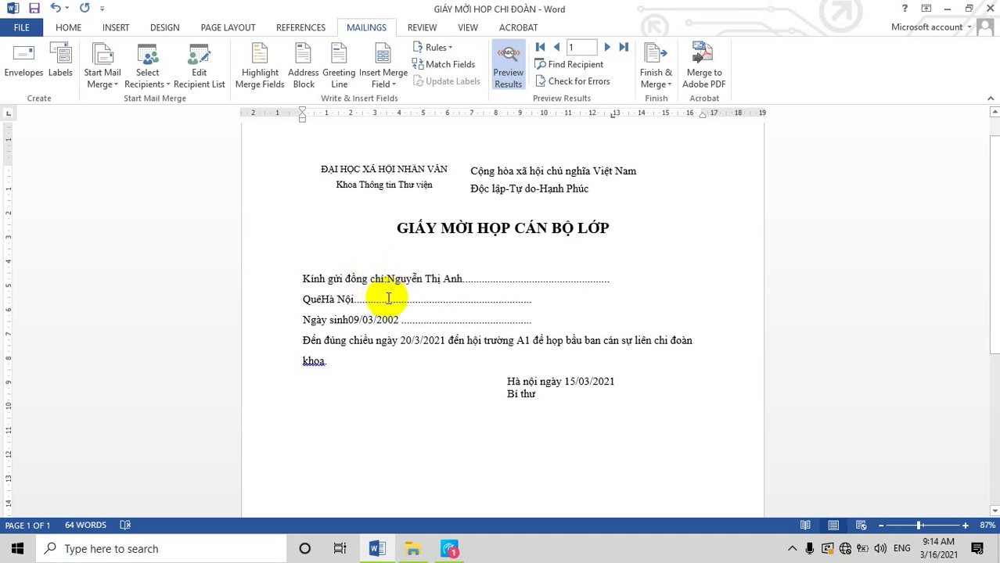
text(:)
click(348, 301)
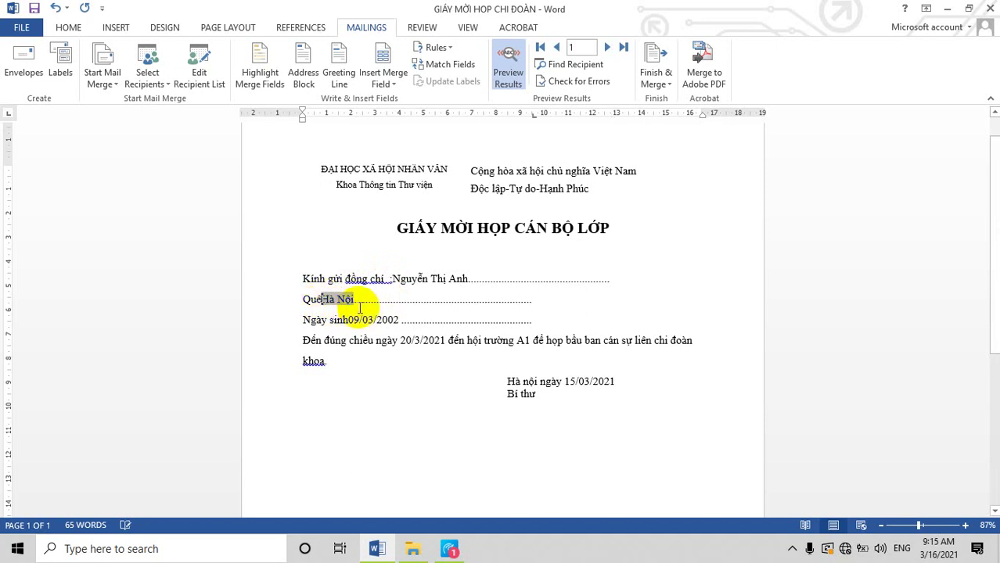
Put a tab between Quê and the Hà Nội field, undoing stray tabs near Ngày sinh.
key(Tab)
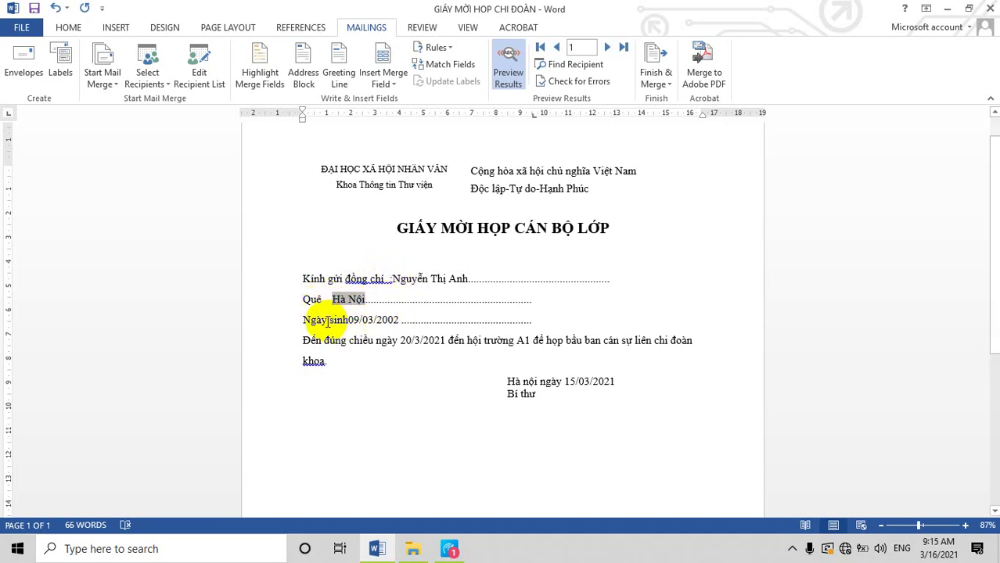
click(331, 319)
key(Tab)
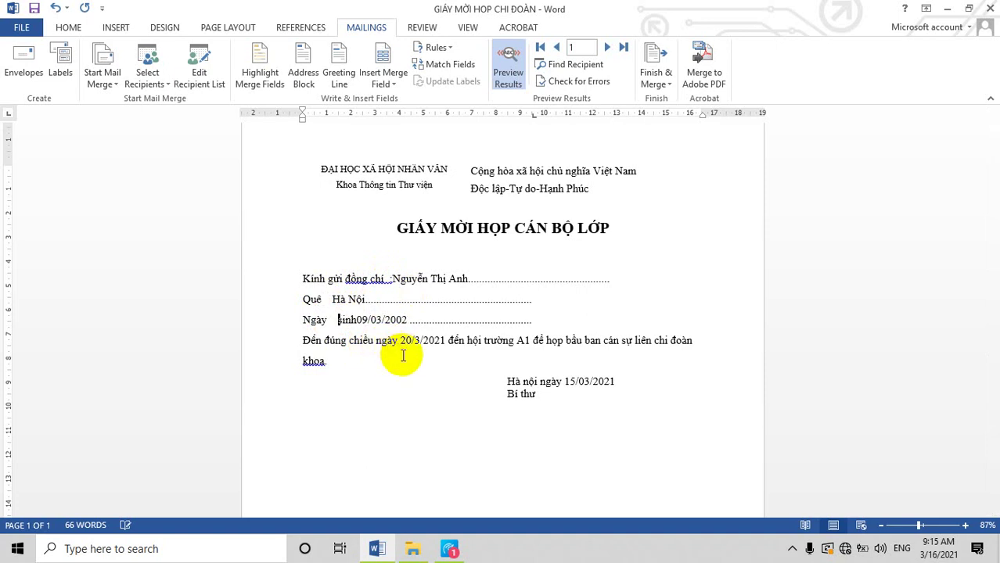
key(ctrl+z)
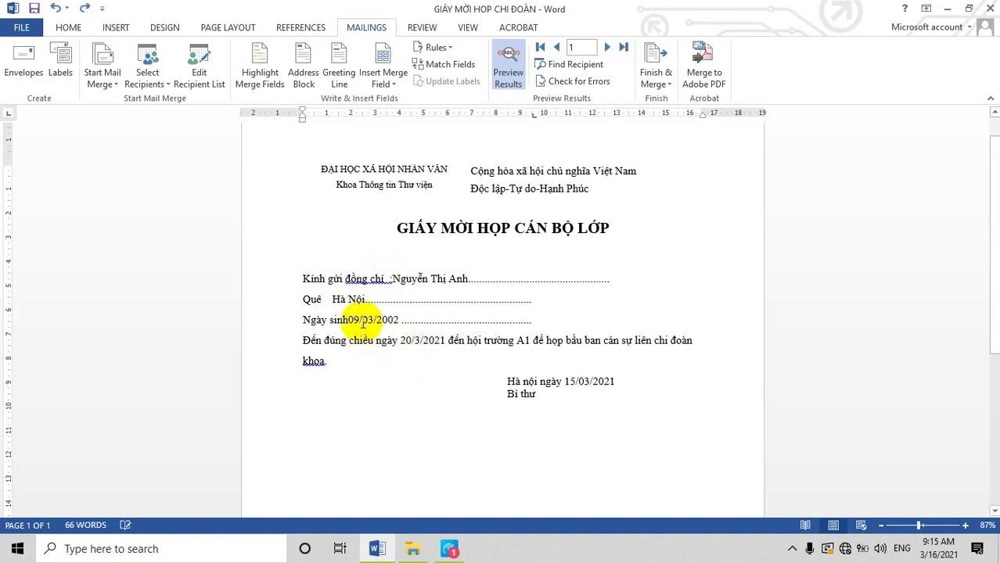
key(ctrl+z)
click(350, 321)
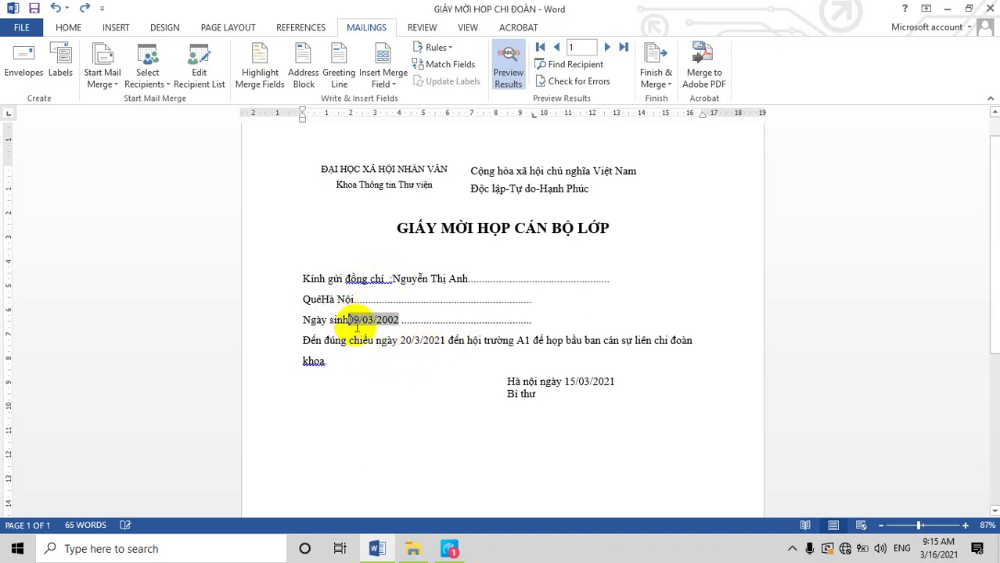
click(322, 299)
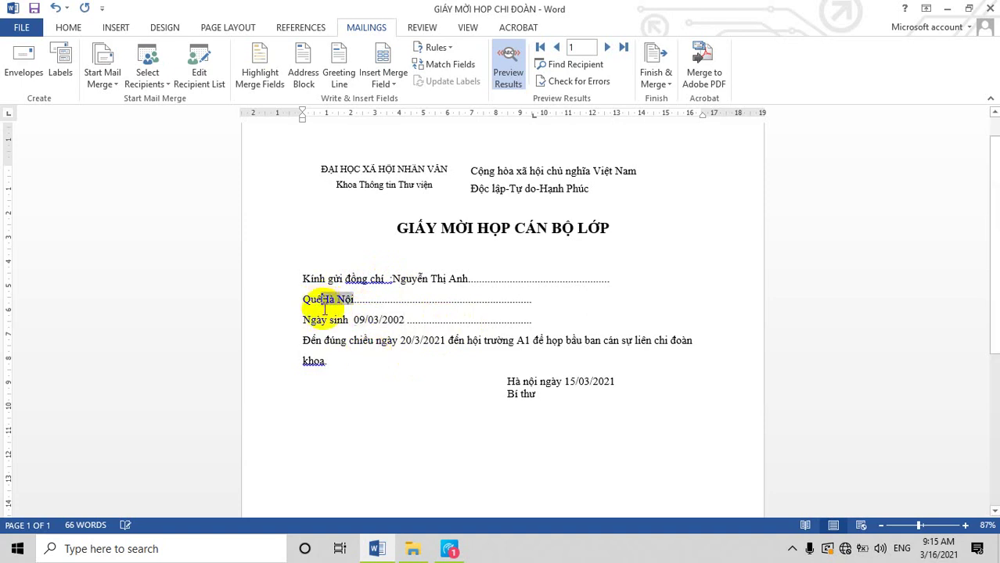
key(Tab)
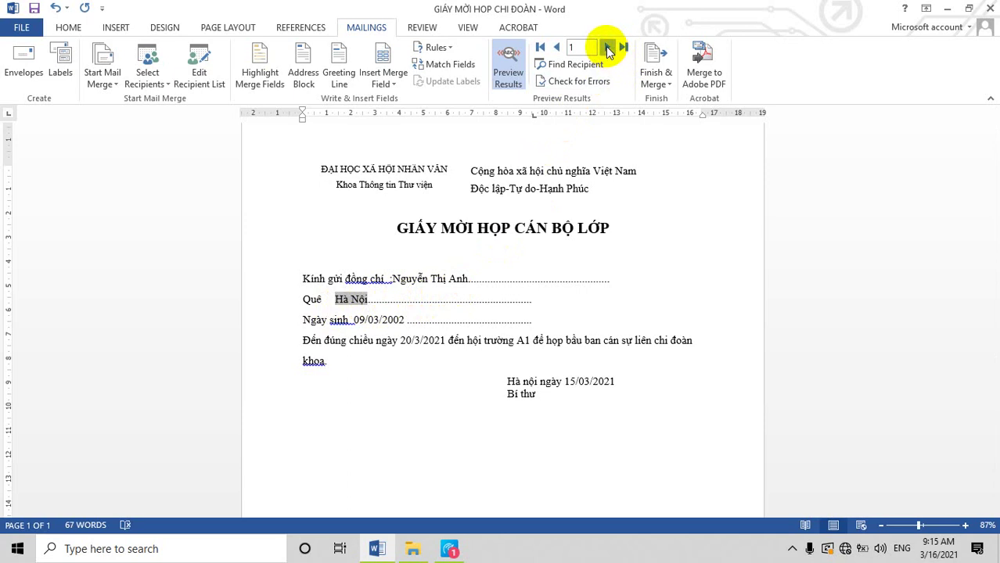
Browse preview records 2–8 back and forth, stopping on record 6 (Thái Bình, 22/04/2002).
click(607, 47)
click(608, 48)
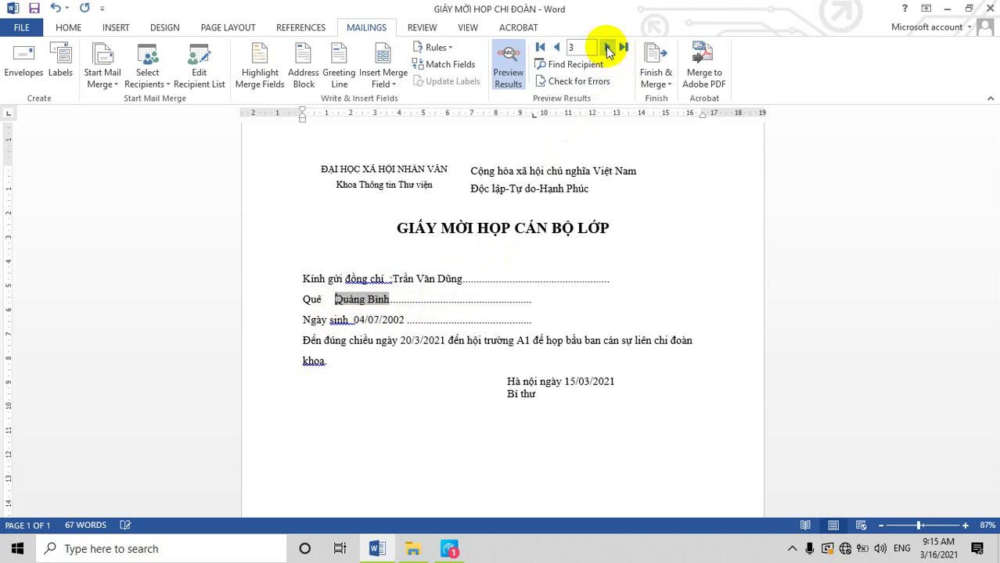
click(607, 48)
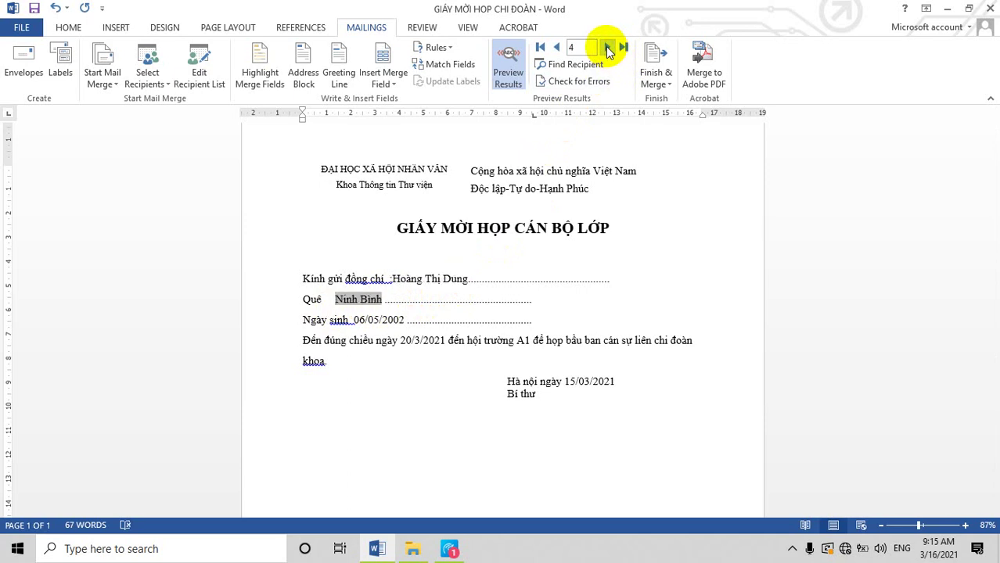
click(607, 47)
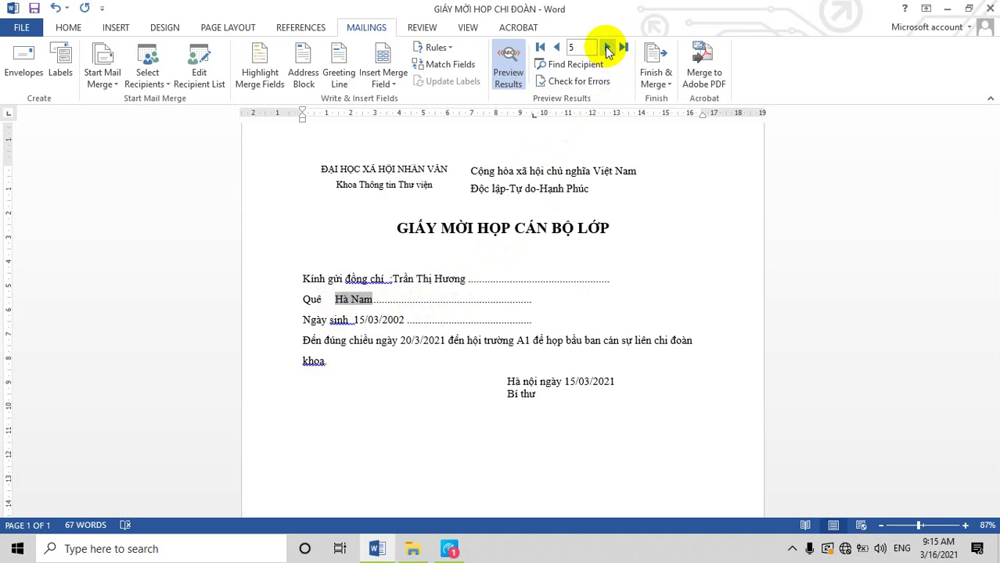
click(606, 47)
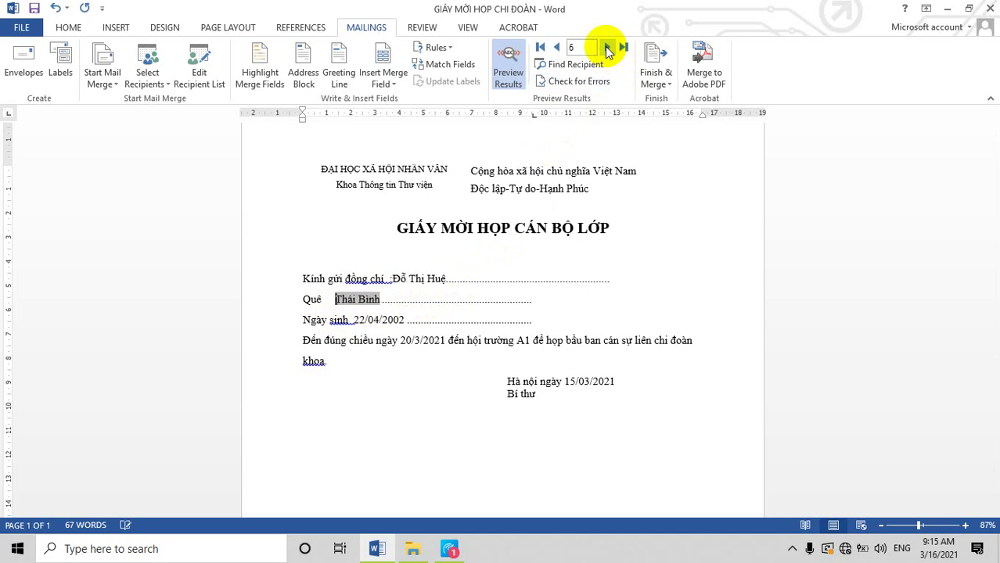
click(556, 48)
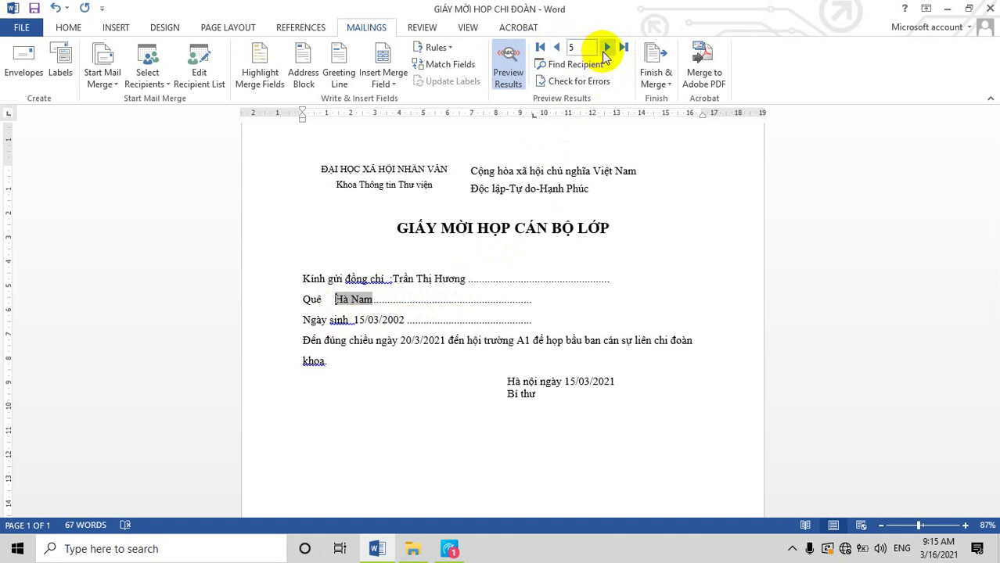
click(607, 48)
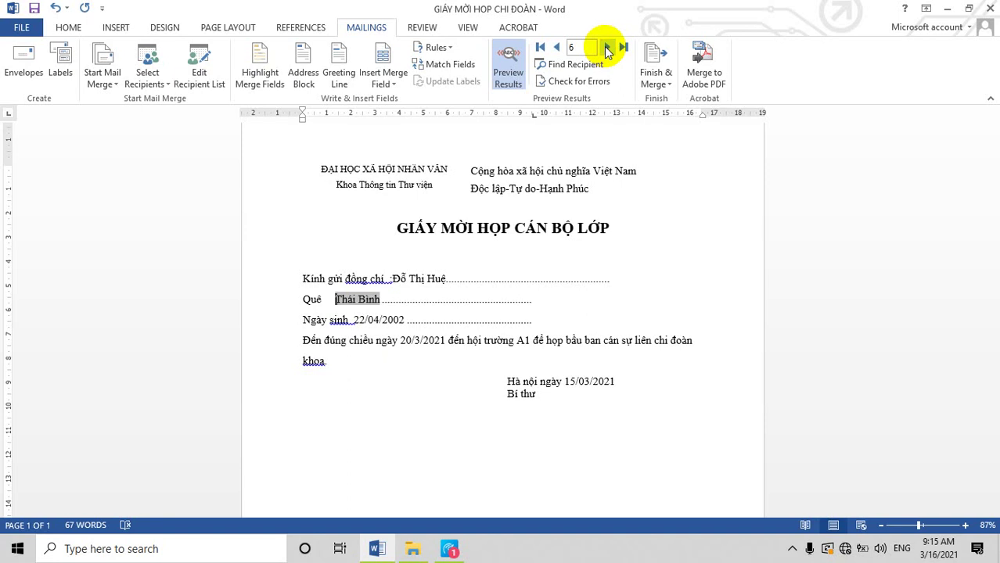
click(609, 48)
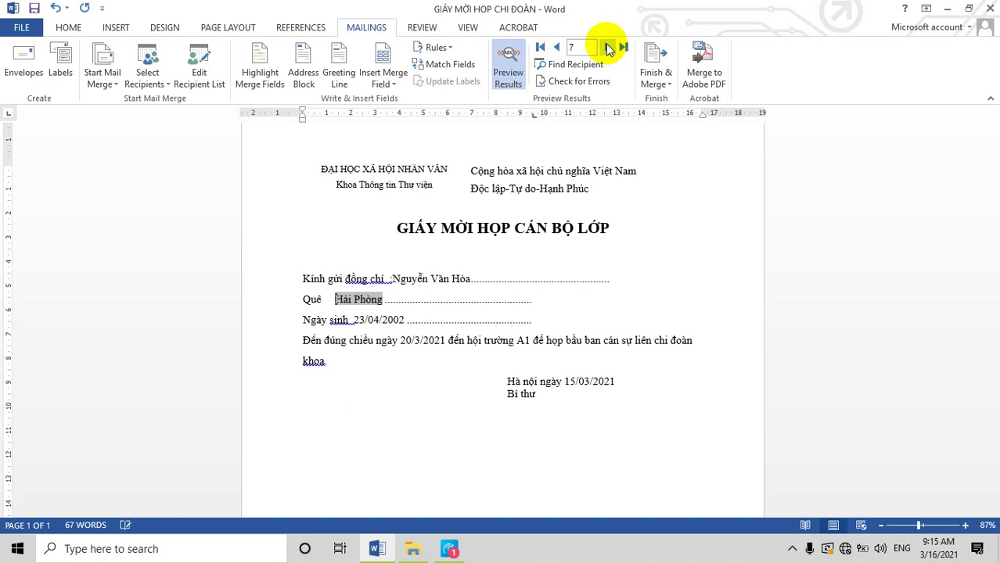
click(609, 48)
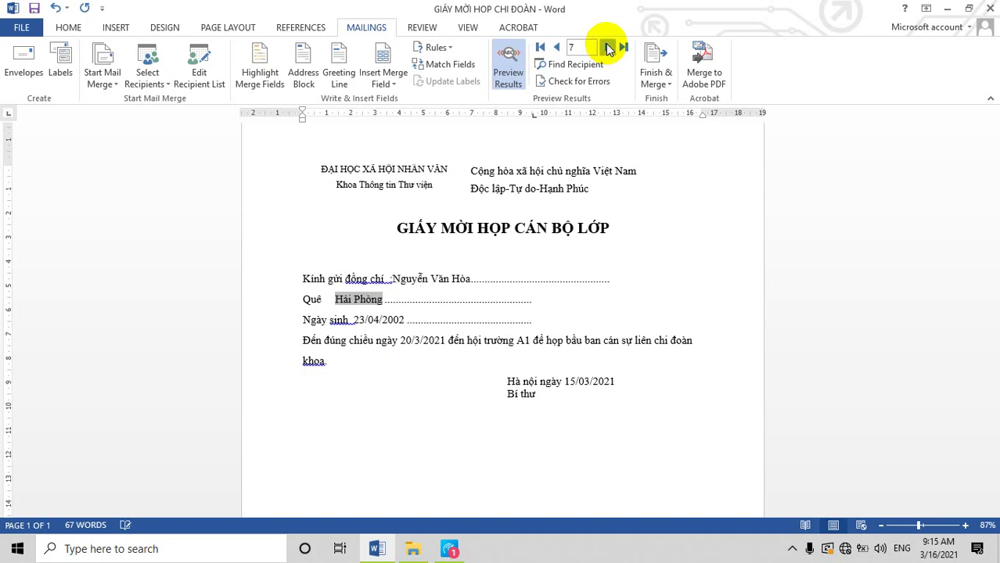
click(556, 49)
click(556, 48)
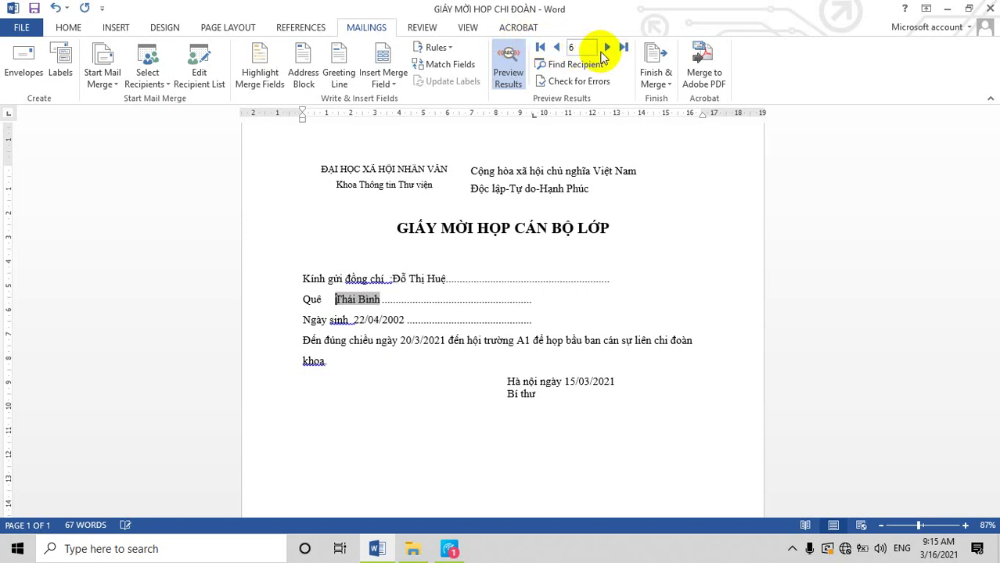
click(609, 48)
click(608, 48)
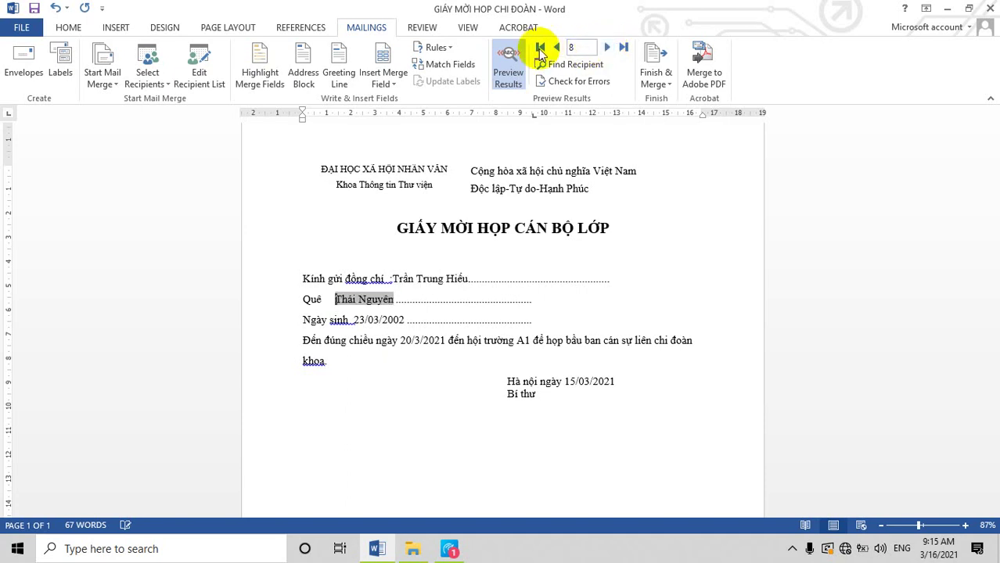
click(556, 48)
click(556, 49)
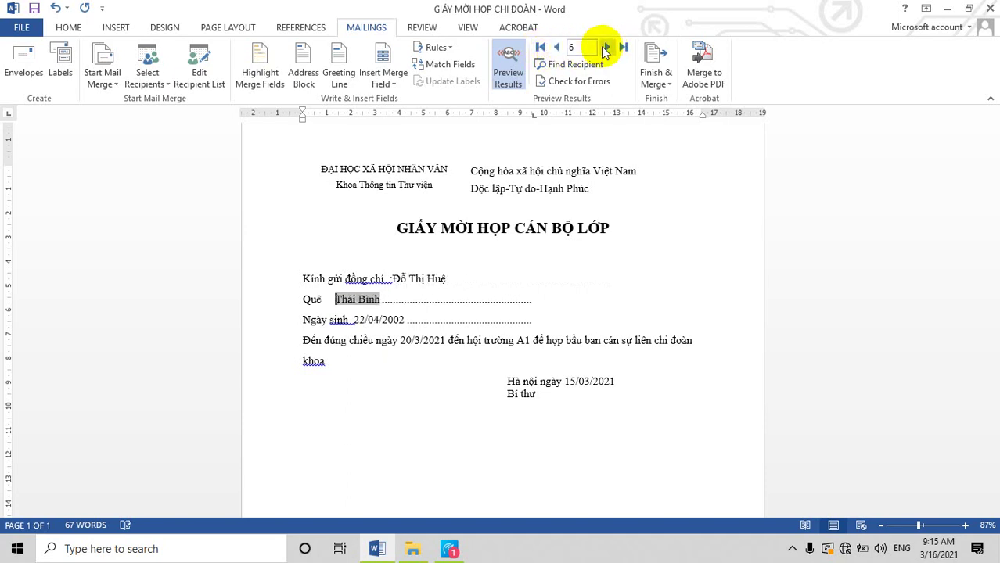
click(607, 48)
click(607, 48)
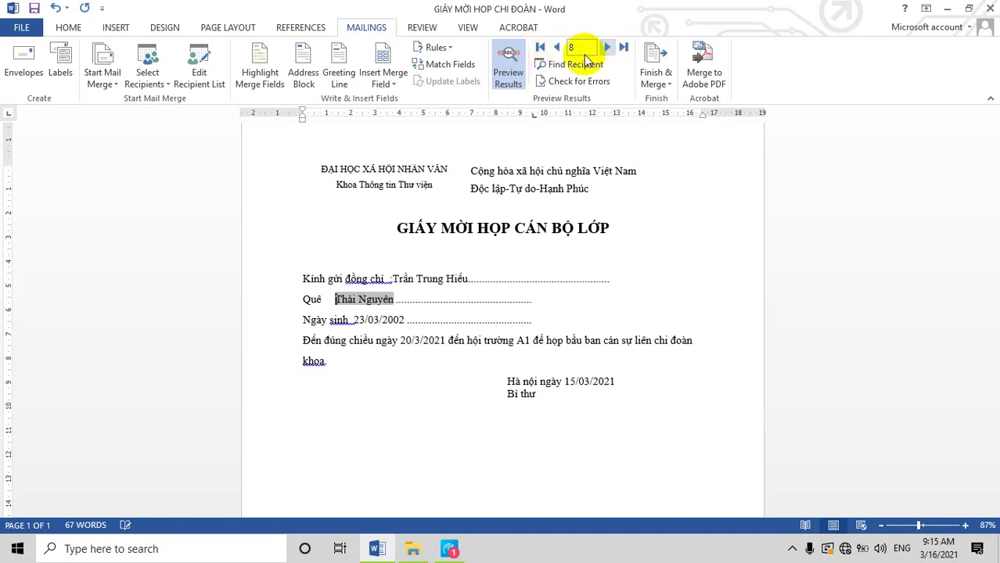
click(556, 48)
click(558, 49)
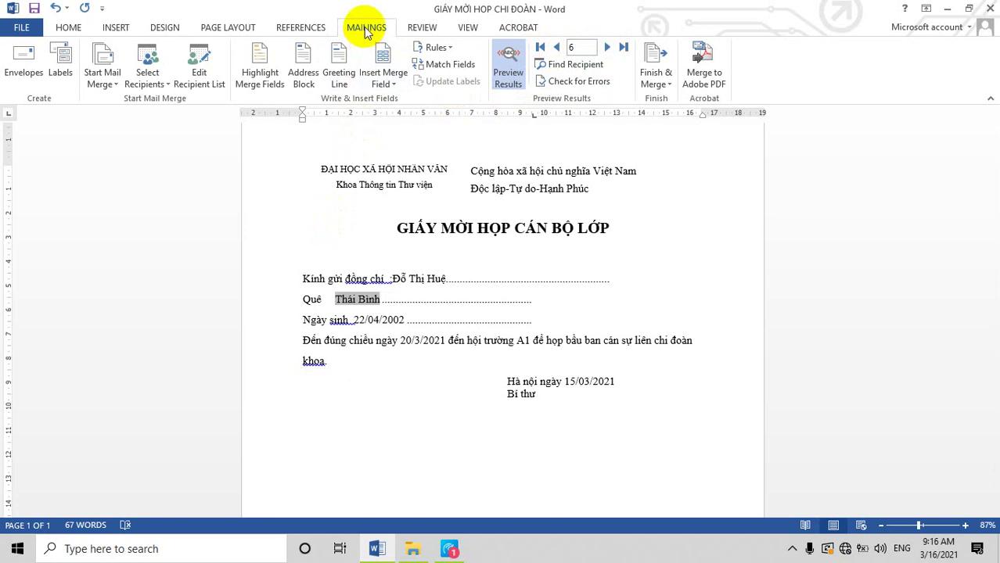
Relink the Desktop file DANH SACH SINH VIEN as recipients, restoring the field placeholders.
click(154, 86)
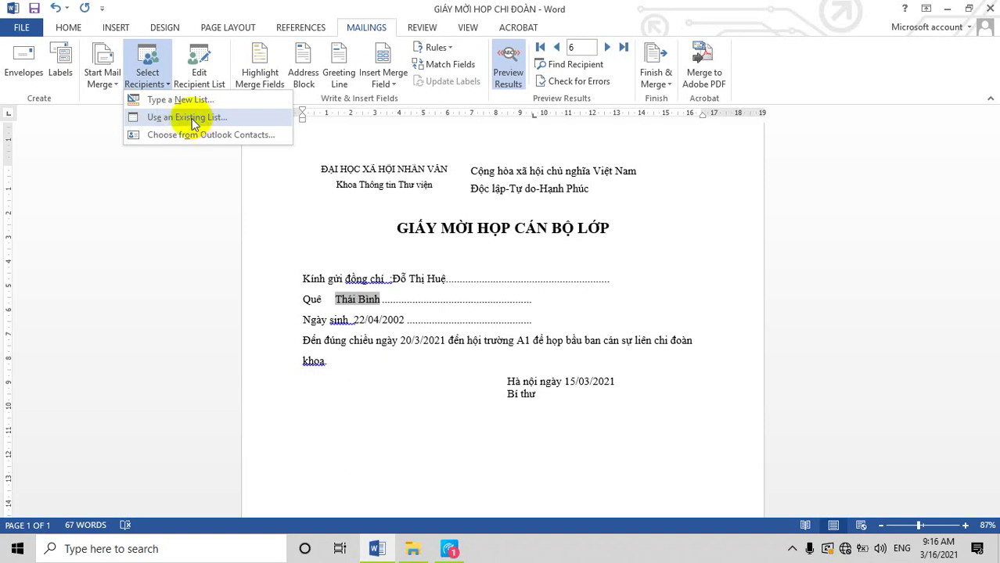
click(196, 120)
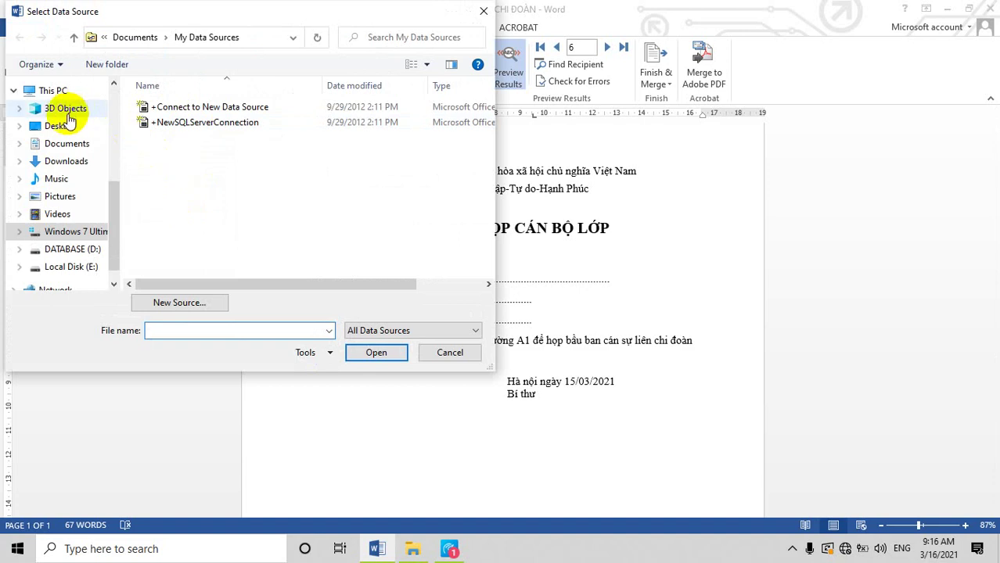
click(60, 127)
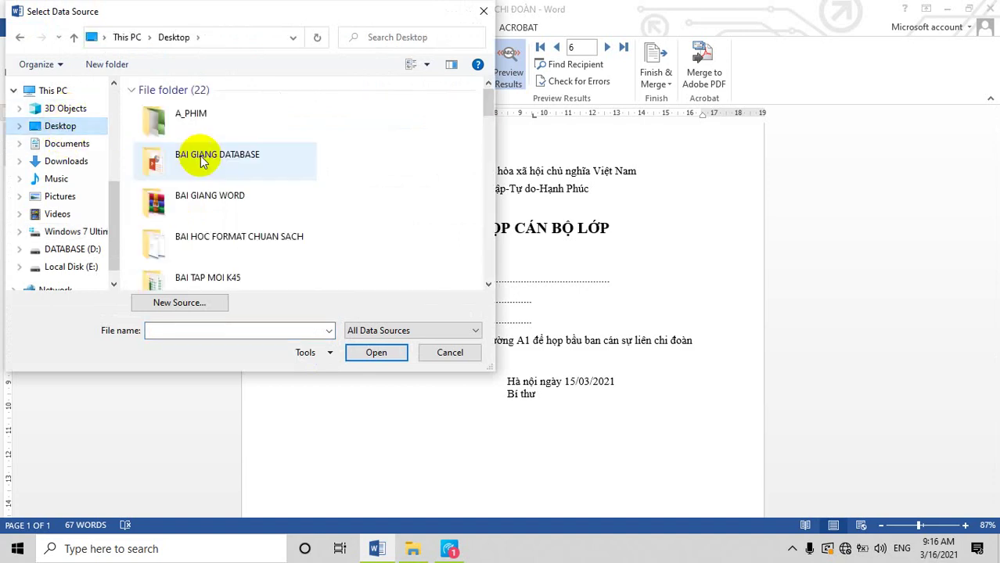
drag(484, 94, 490, 249)
double_click(185, 194)
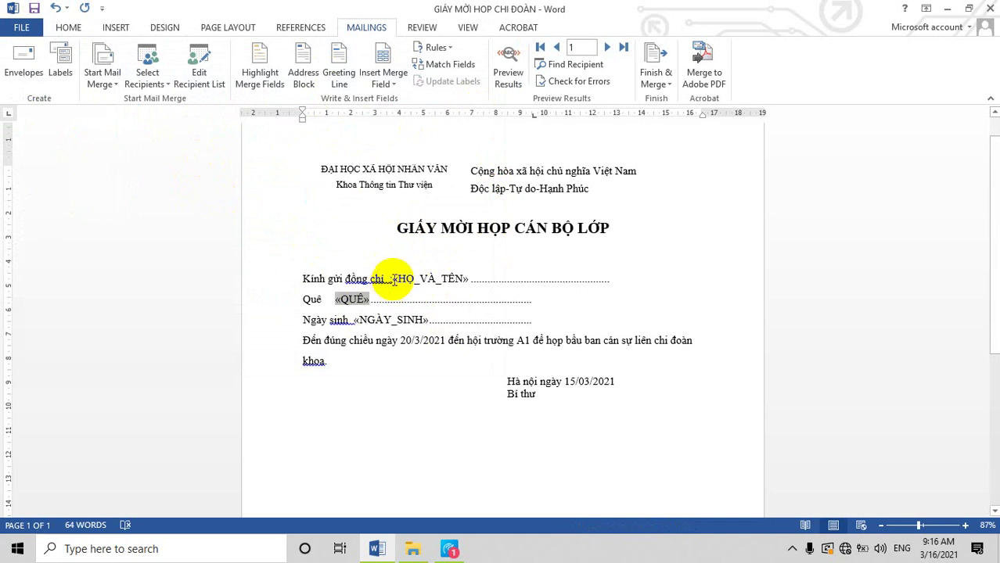
click(394, 278)
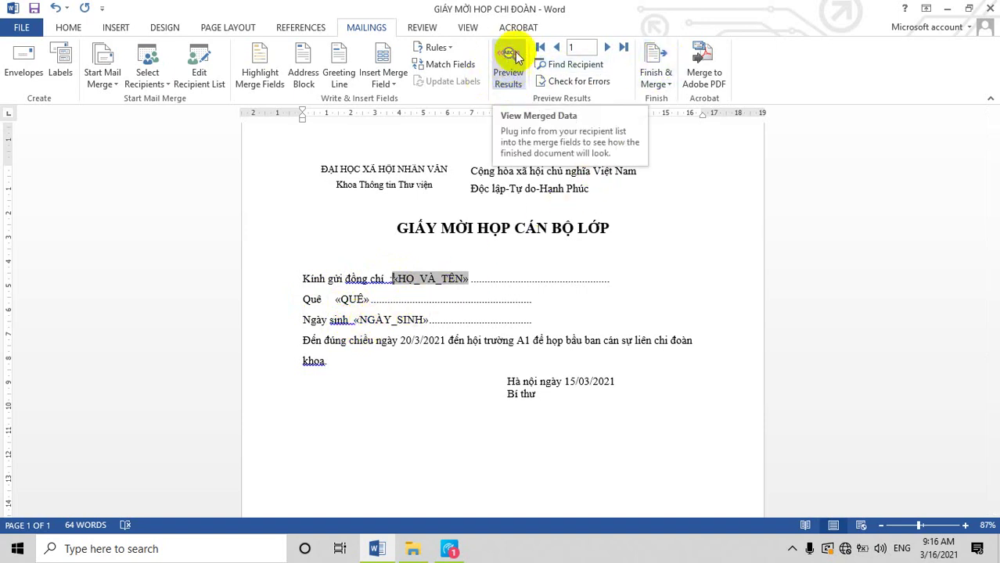
Turn Preview Results back on to show record 1: Hà Nội, born 09/03/2002.
click(509, 66)
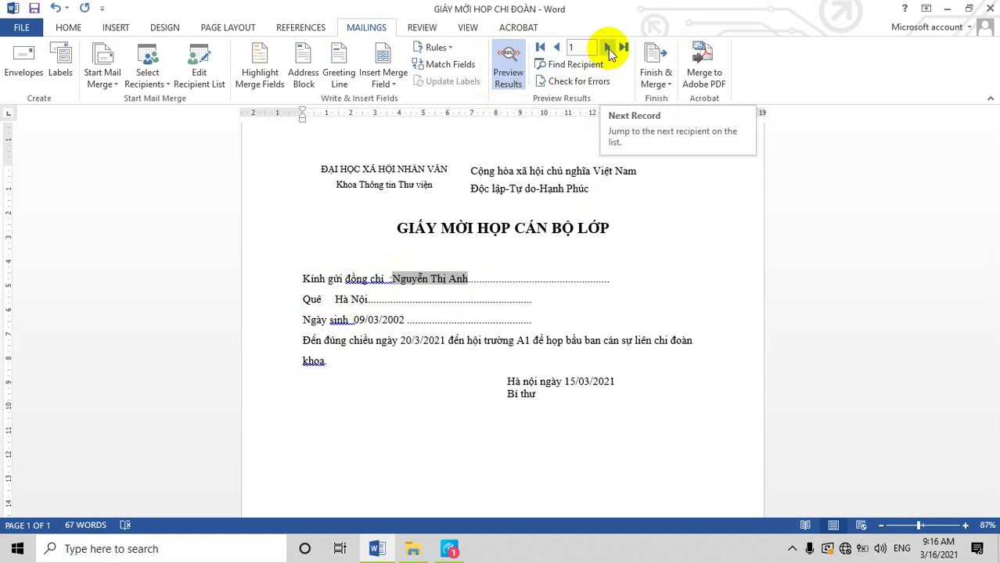
Merge all records to Adobe PDF, saving the files to the Desktop.
click(702, 70)
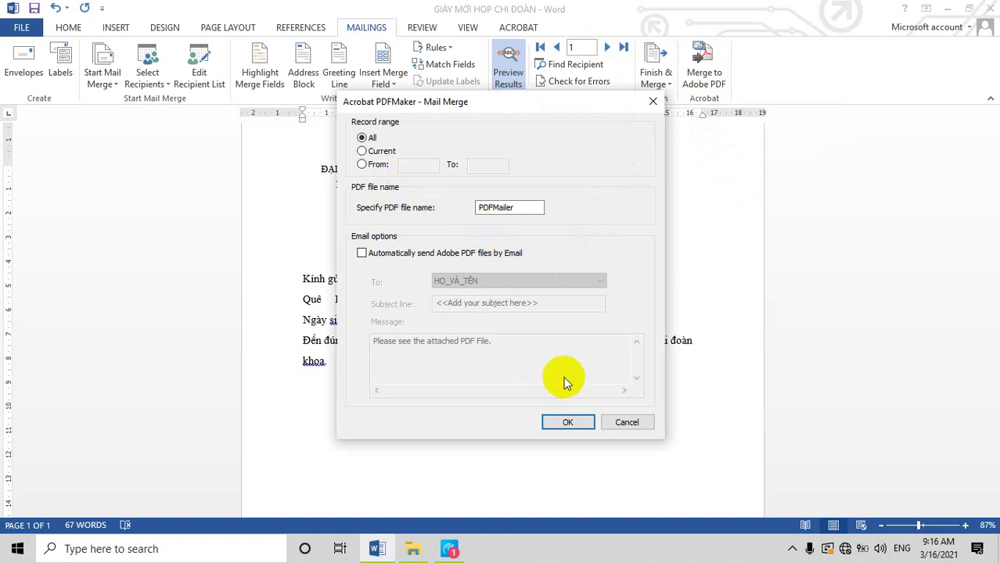
click(570, 422)
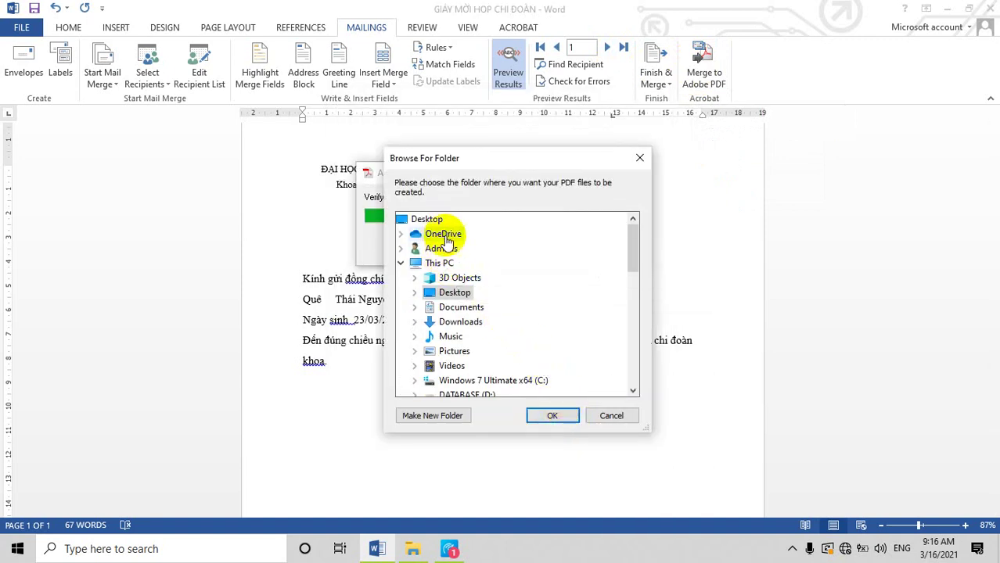
double_click(451, 293)
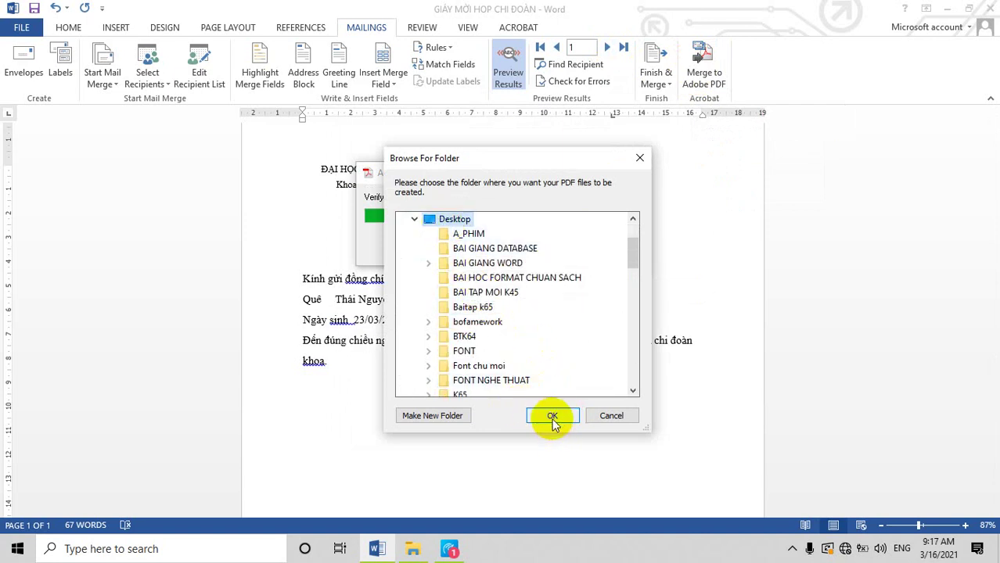
click(557, 416)
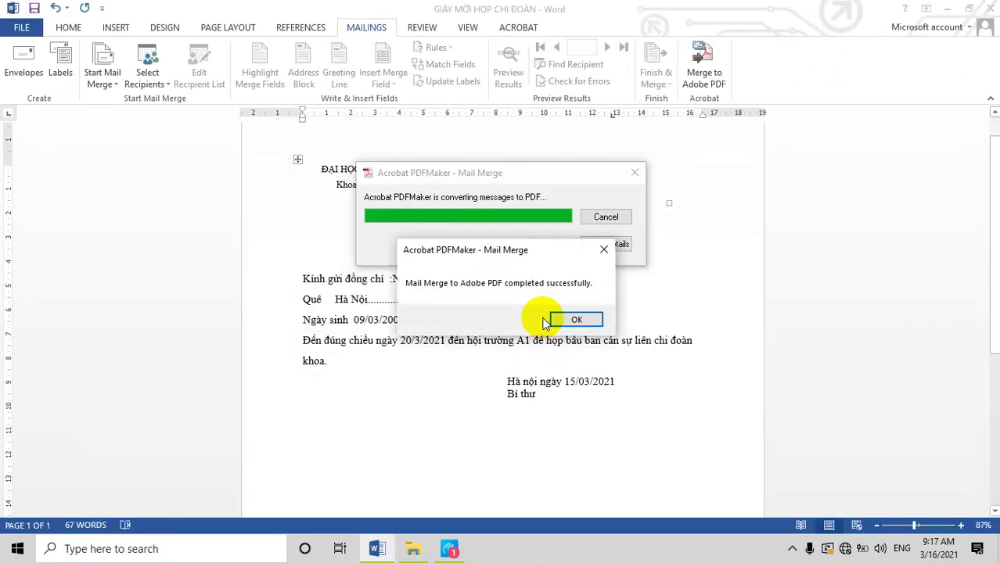
click(576, 320)
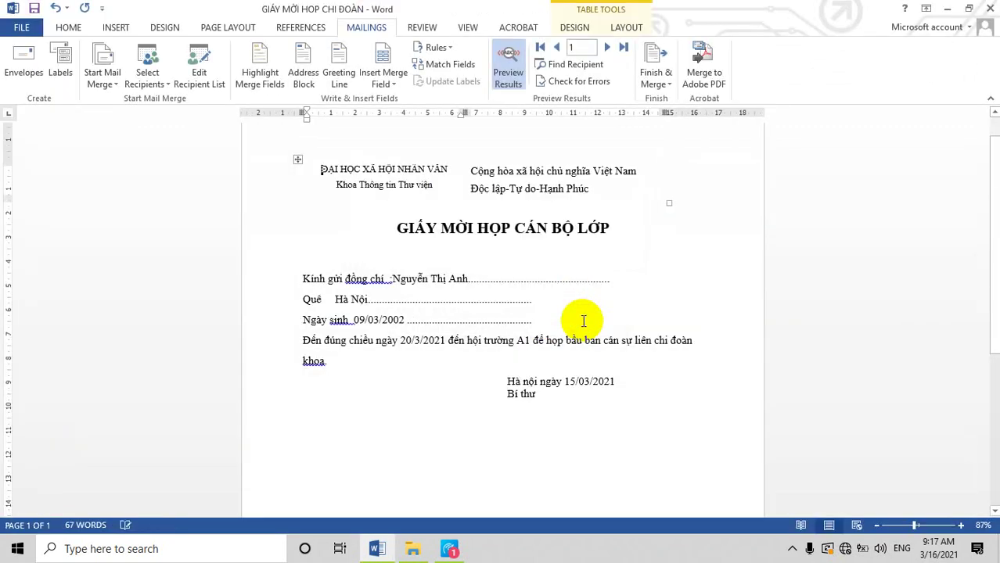
Minimize Word, review PDFMailer181.pdf in Edge, then minimize Edge.
click(947, 9)
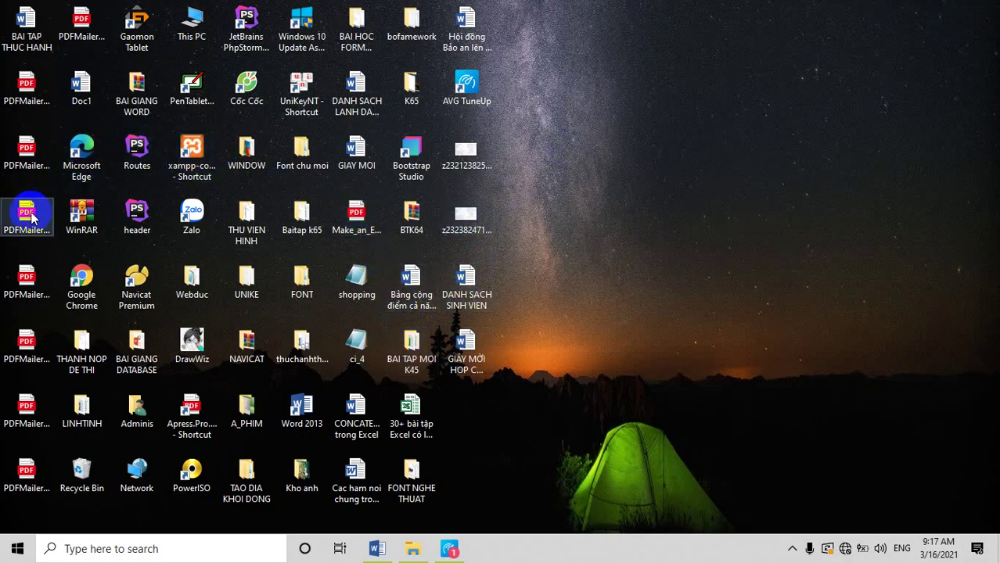
click(28, 92)
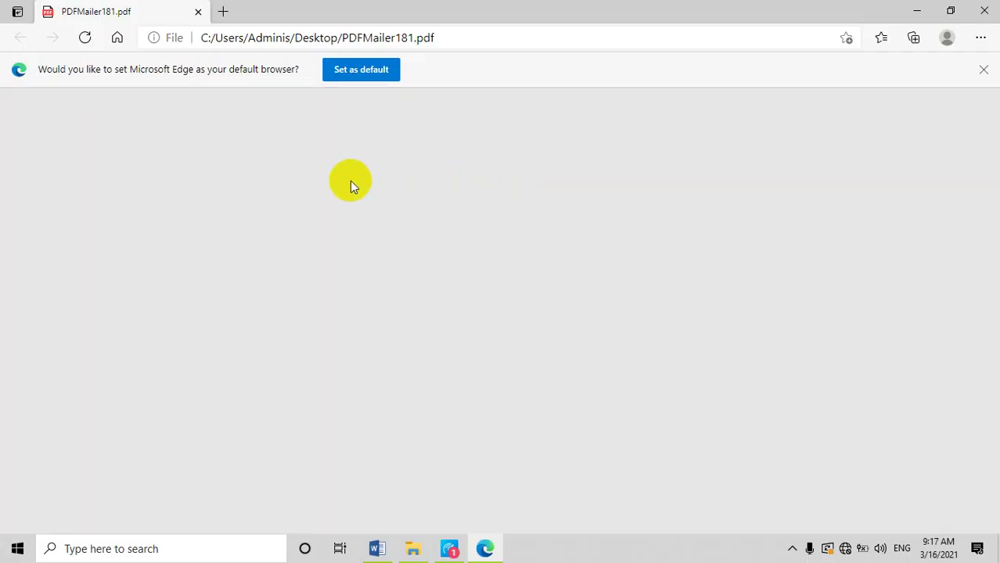
scroll(587, 264, down, 2)
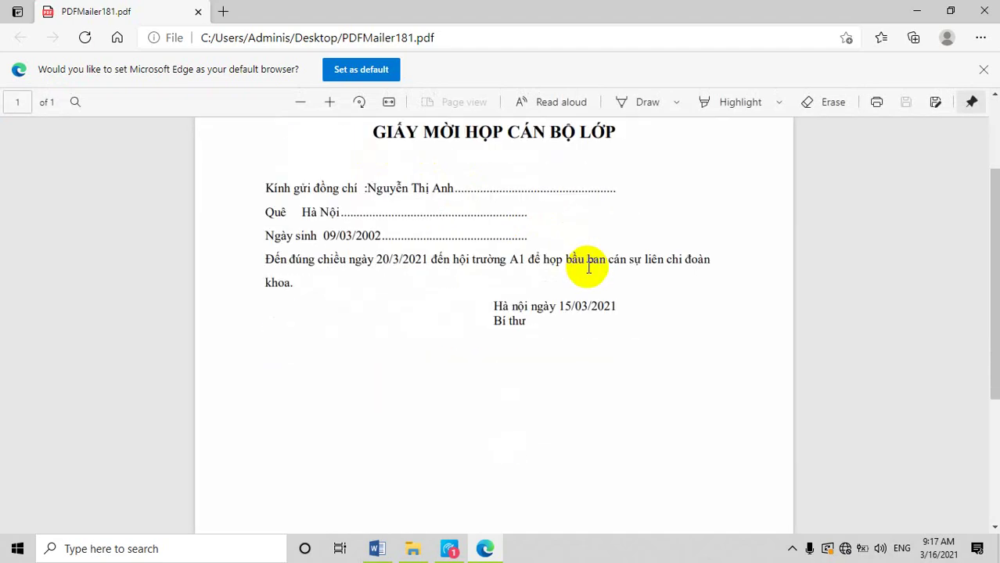
scroll(587, 266, up, 3)
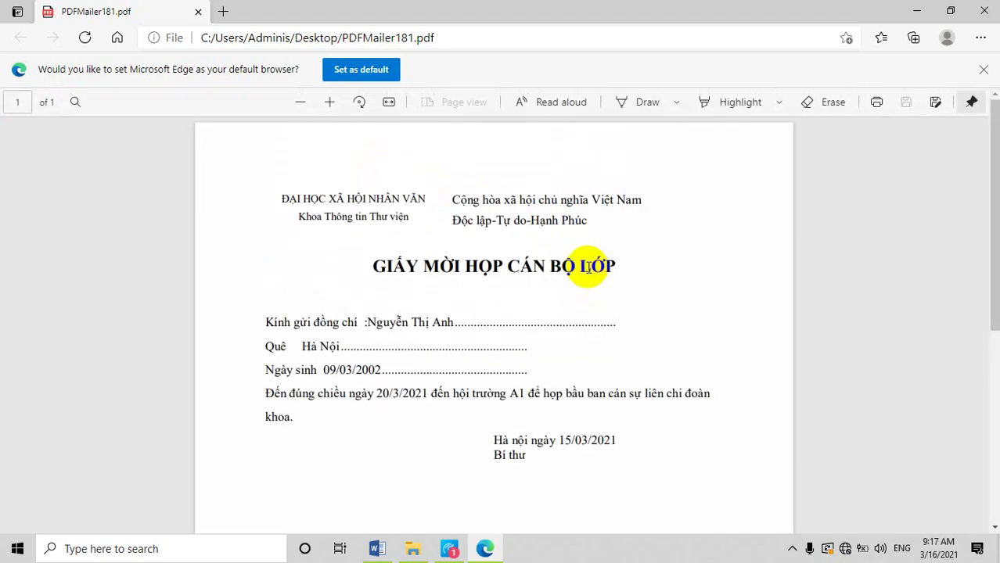
scroll(597, 268, down, 2)
scroll(596, 268, down, 2)
scroll(597, 269, up, 5)
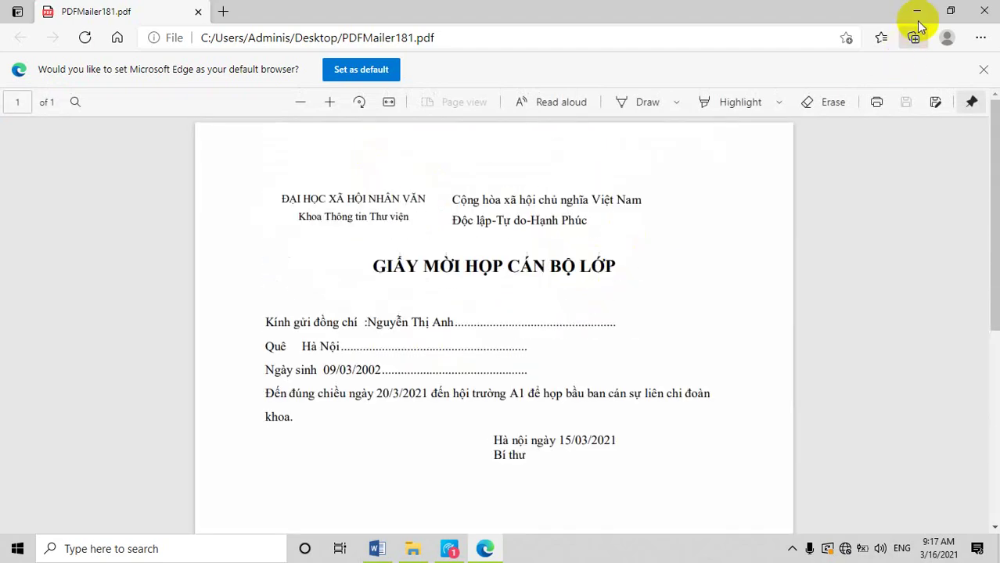
click(919, 11)
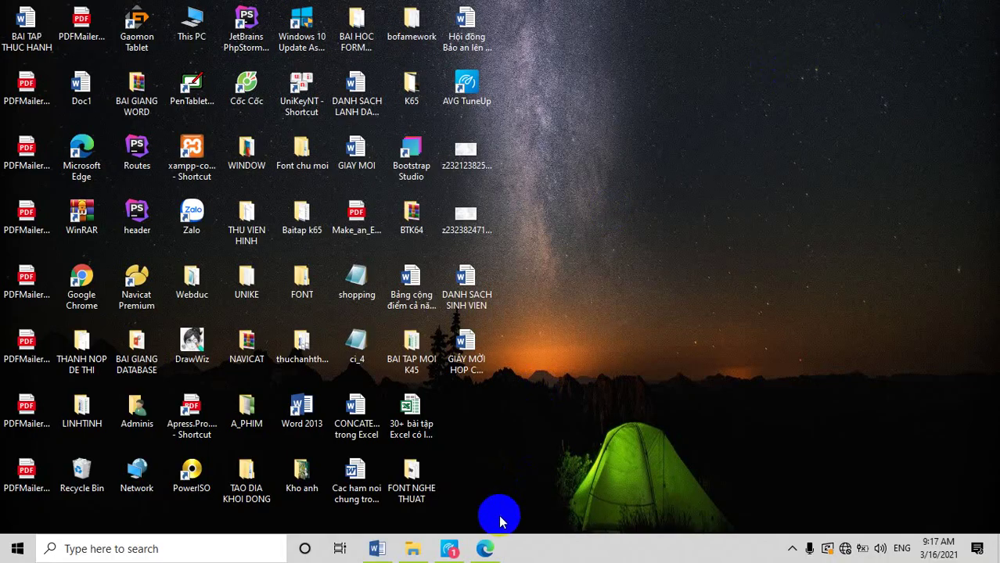
Restore Word from the taskbar and cancel a second Merge to Adobe PDF.
click(381, 550)
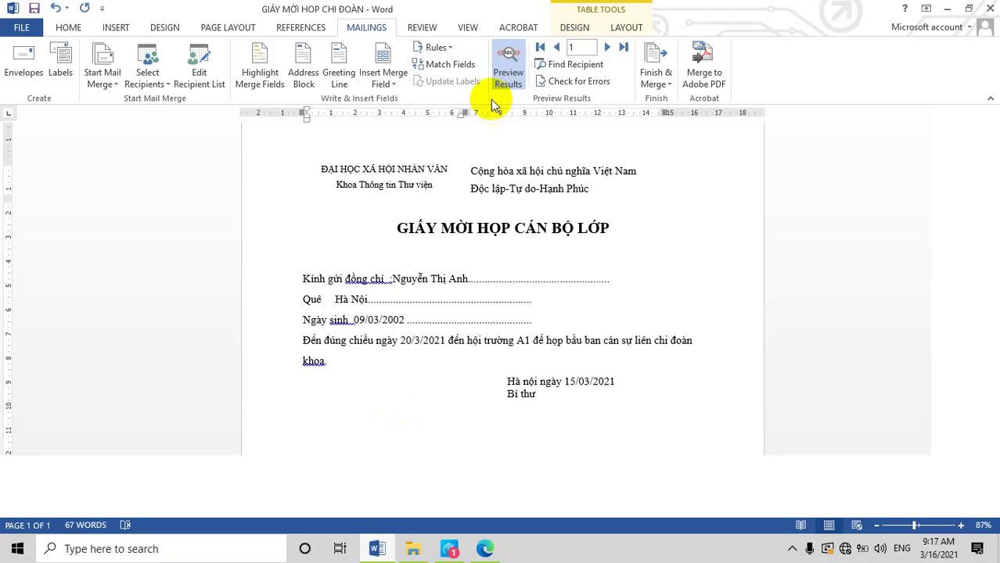
click(704, 53)
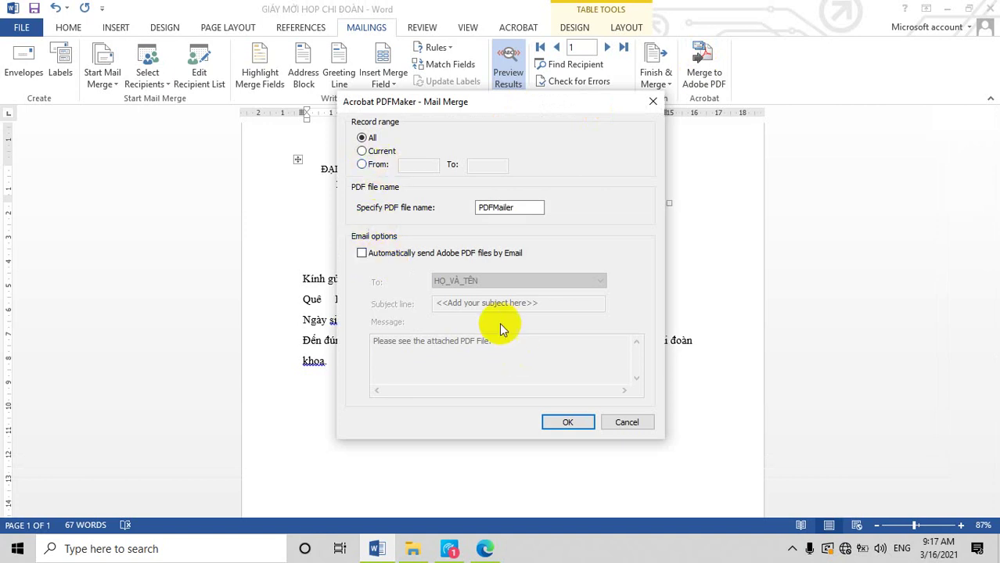
click(627, 426)
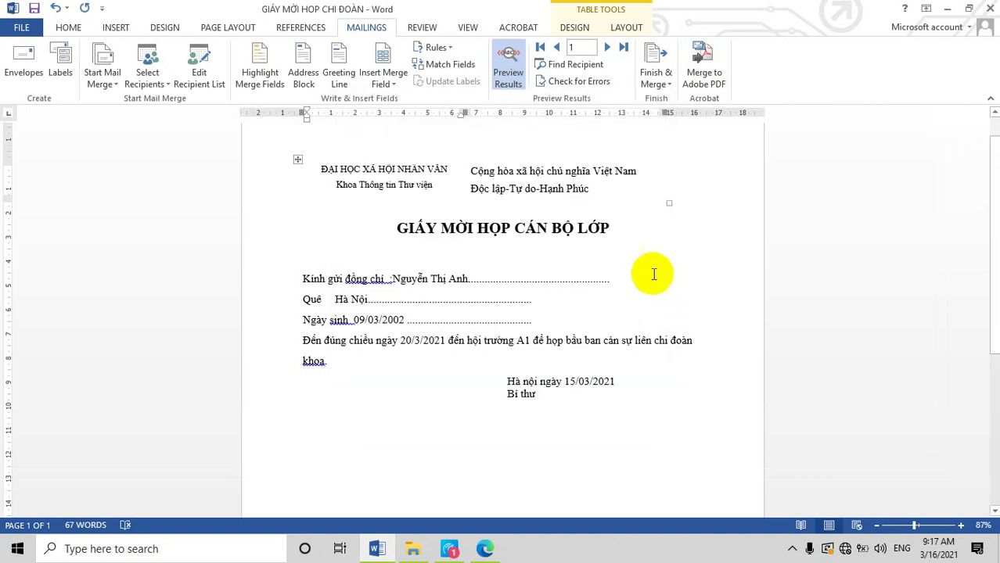
click(653, 274)
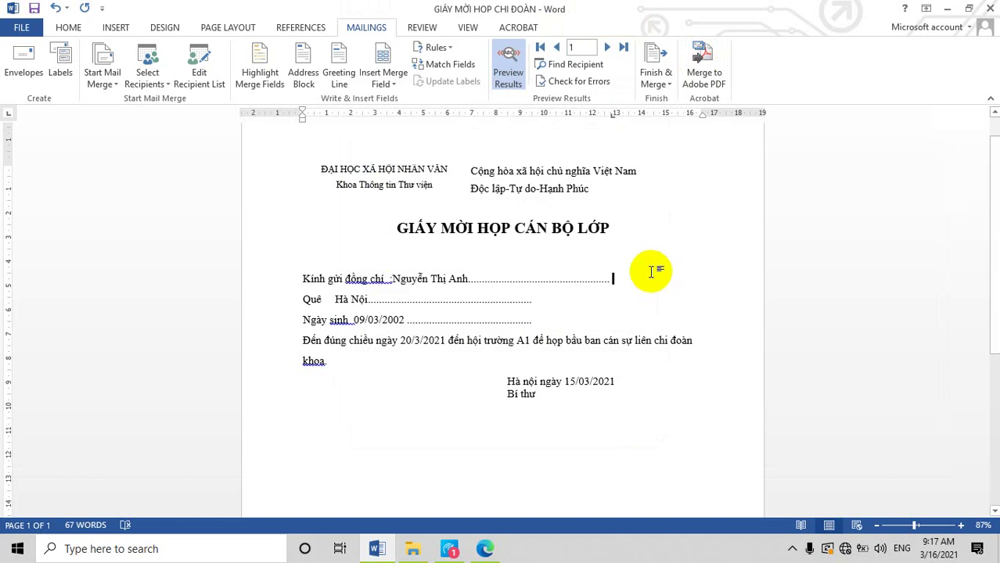
scroll(640, 323, down, 2)
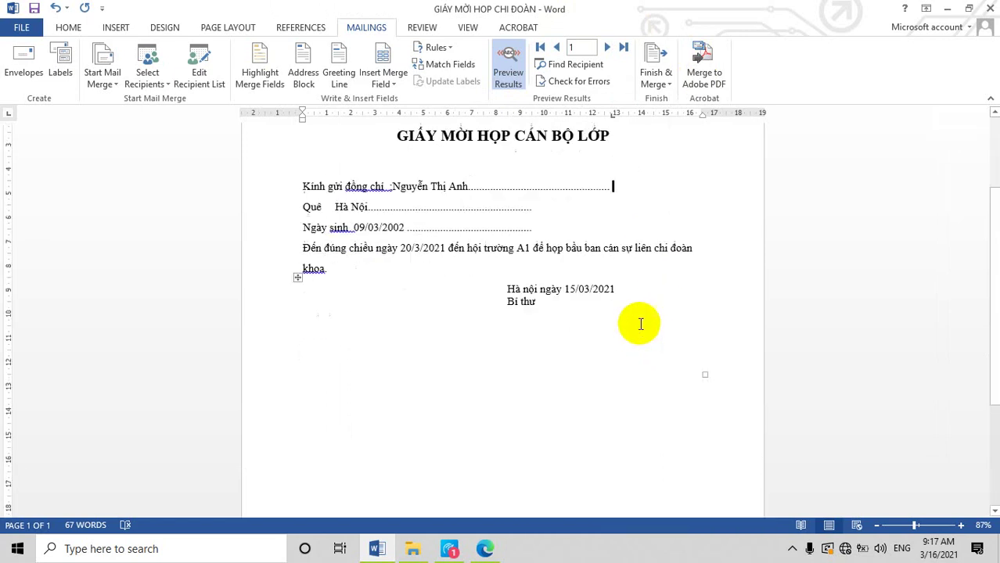
scroll(640, 329, up, 3)
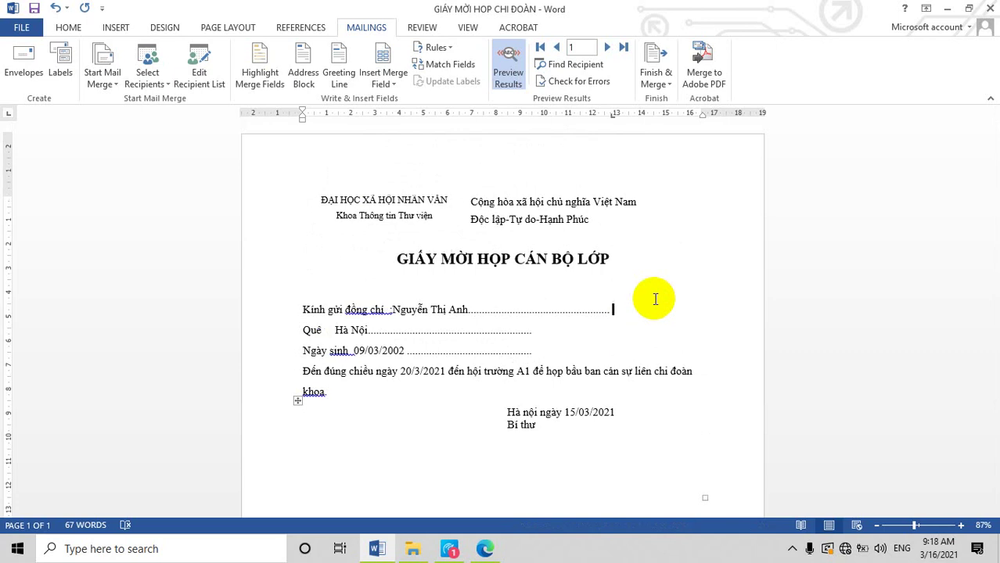
Check the Wi-Fi connection status, then reveal the hidden notification icons in the system tray.
click(846, 551)
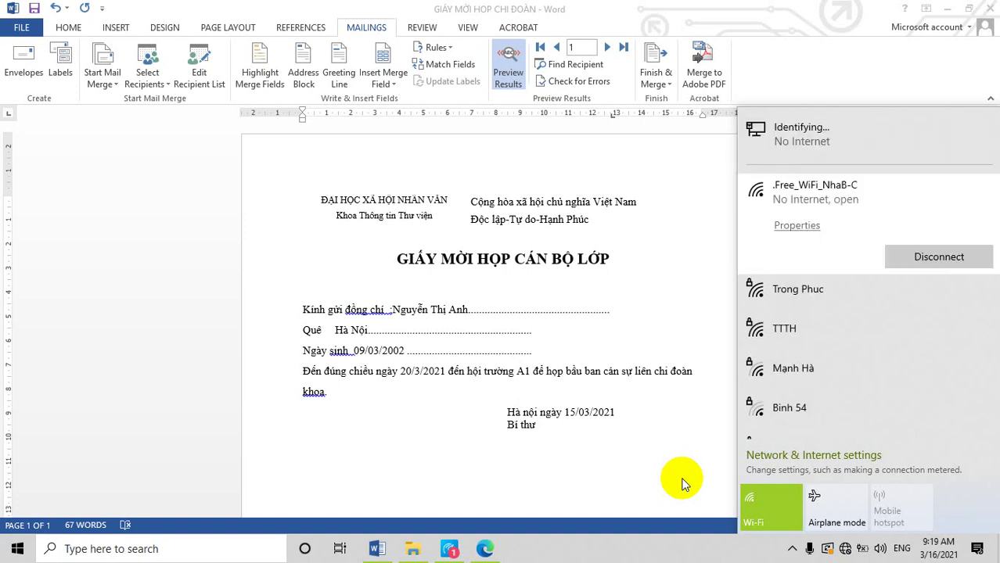
click(844, 550)
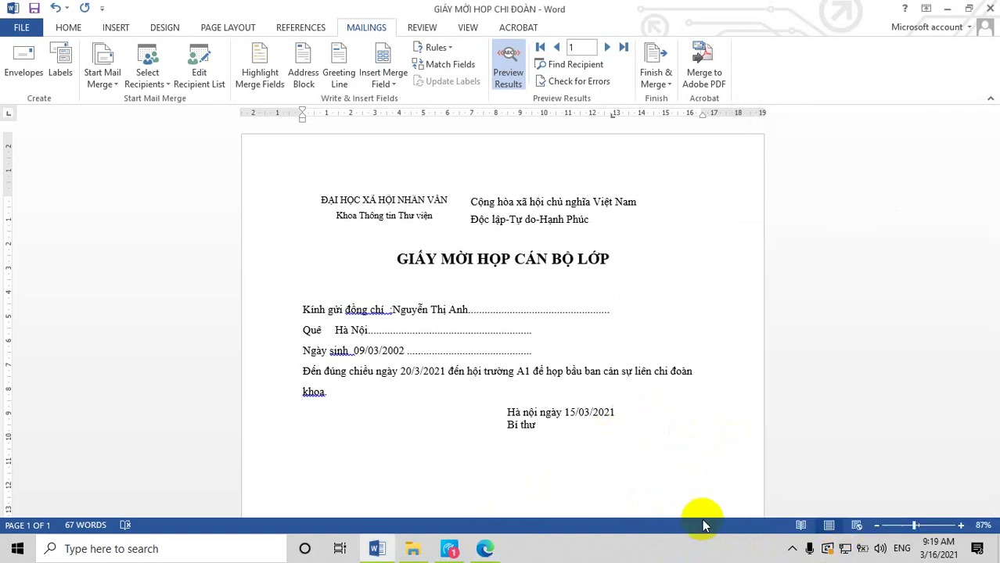
click(792, 550)
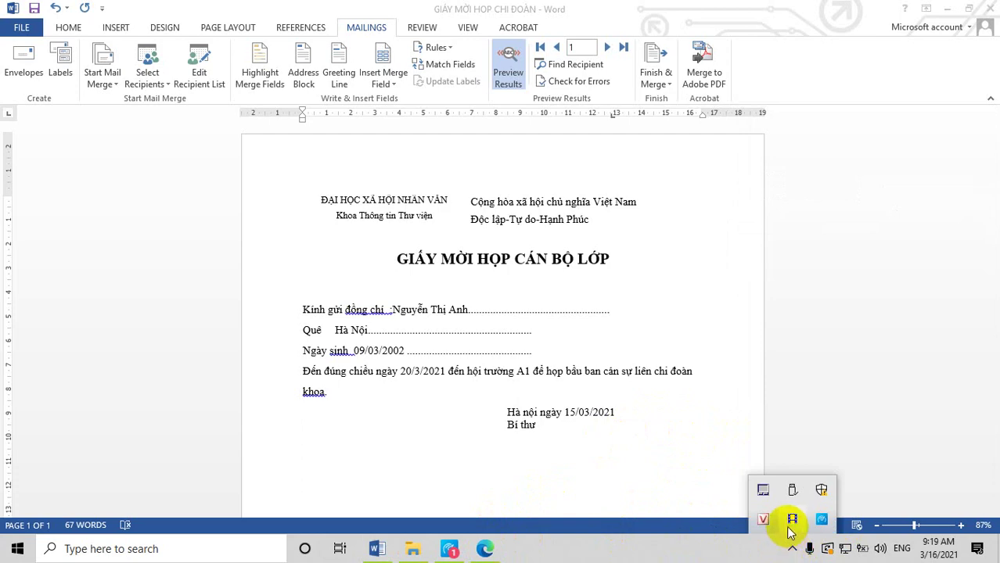